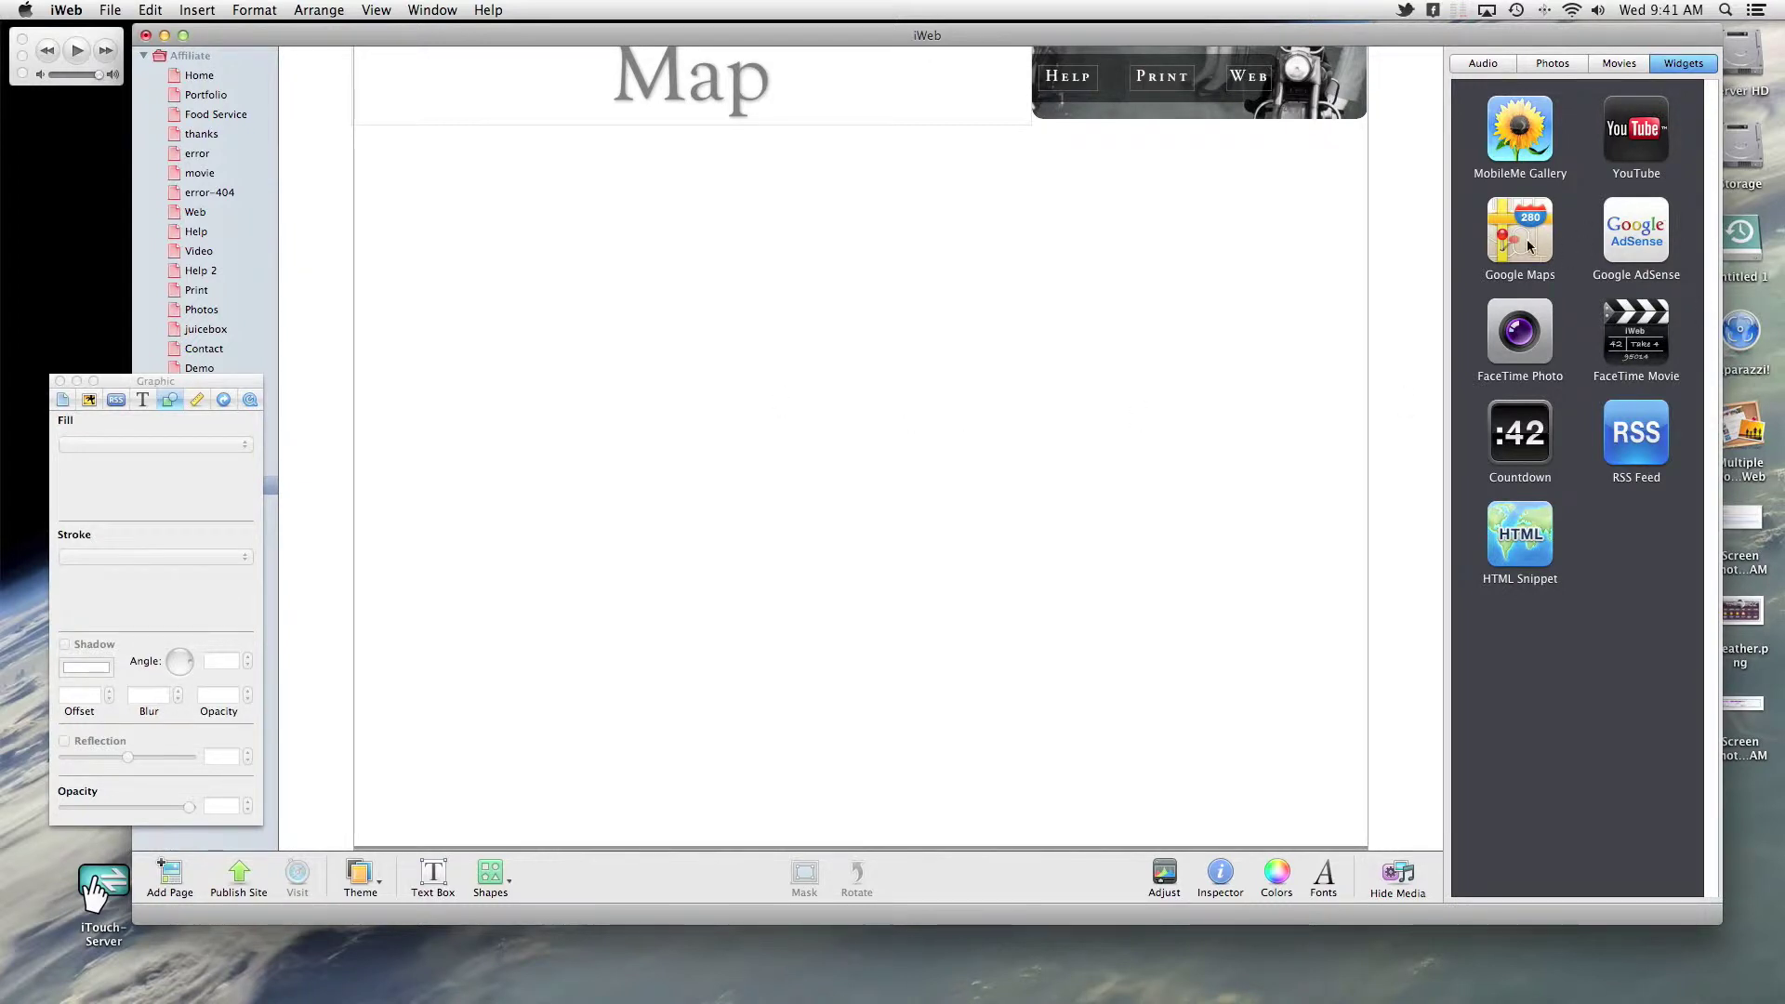
- Try a Google Maps widget on the Map page, widened to 536 px and repositioned, then return to MapQuest
drag(1528, 247, 865, 307)
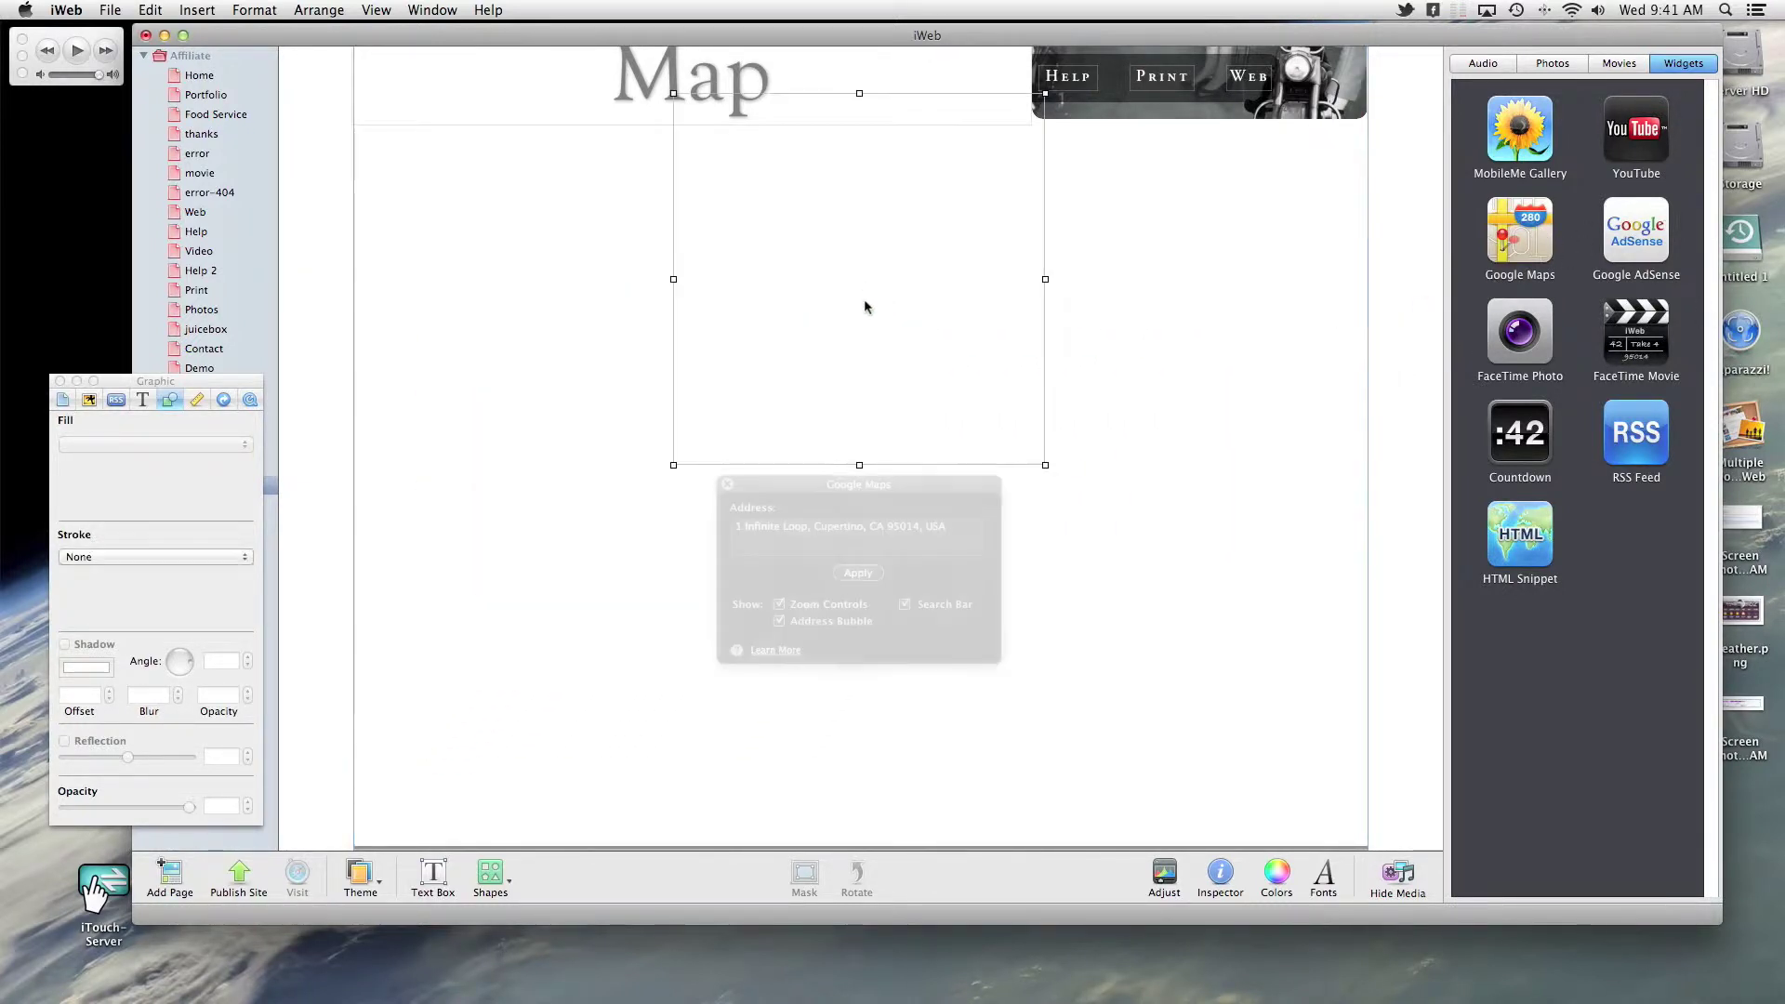
drag(1046, 279, 984, 390)
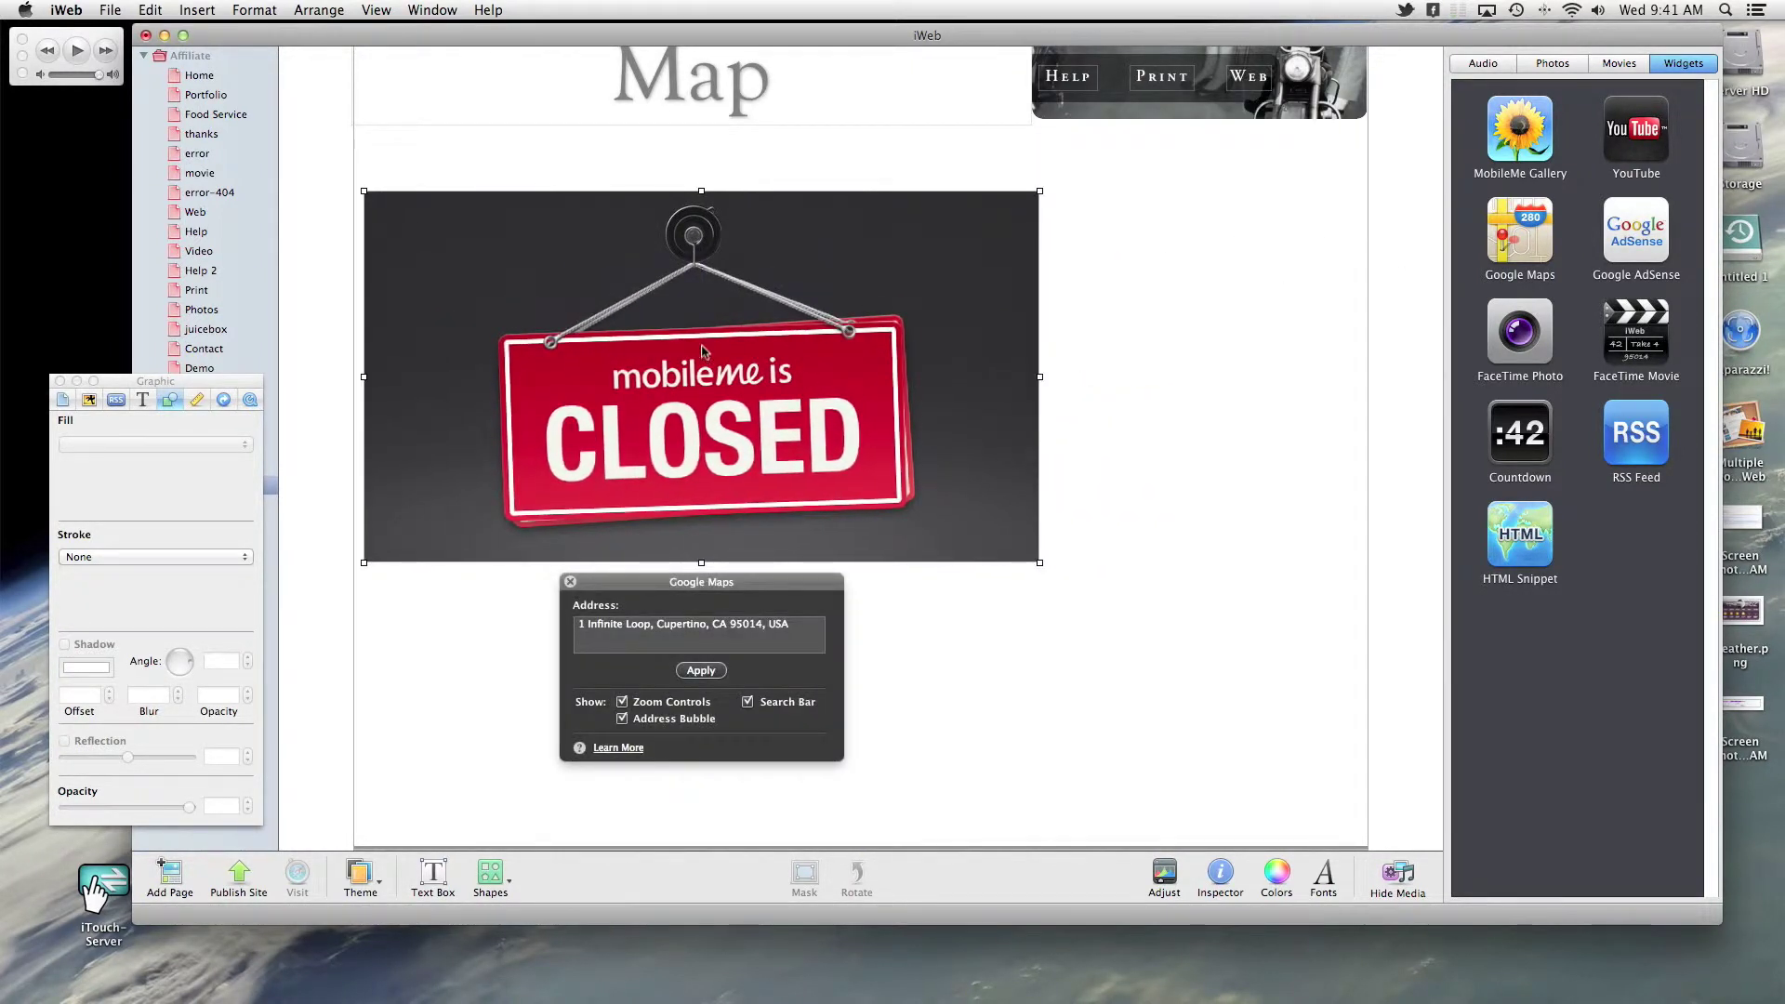
drag(702, 352, 811, 434)
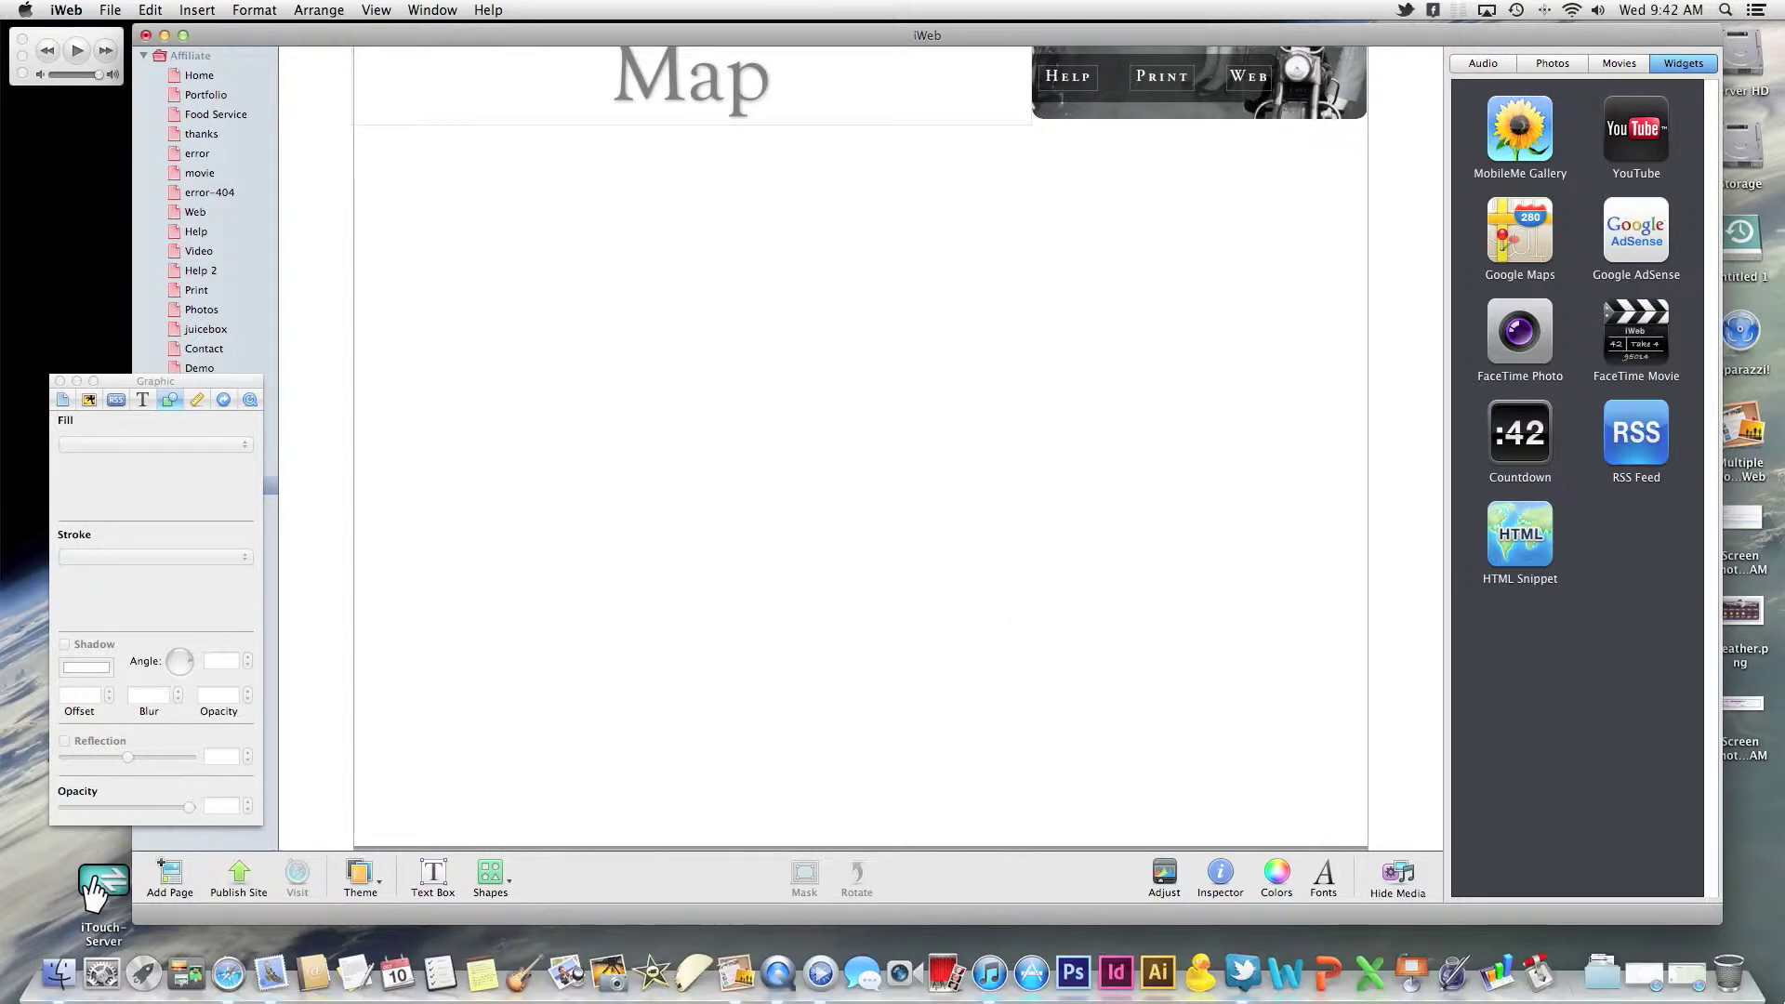
click(1698, 956)
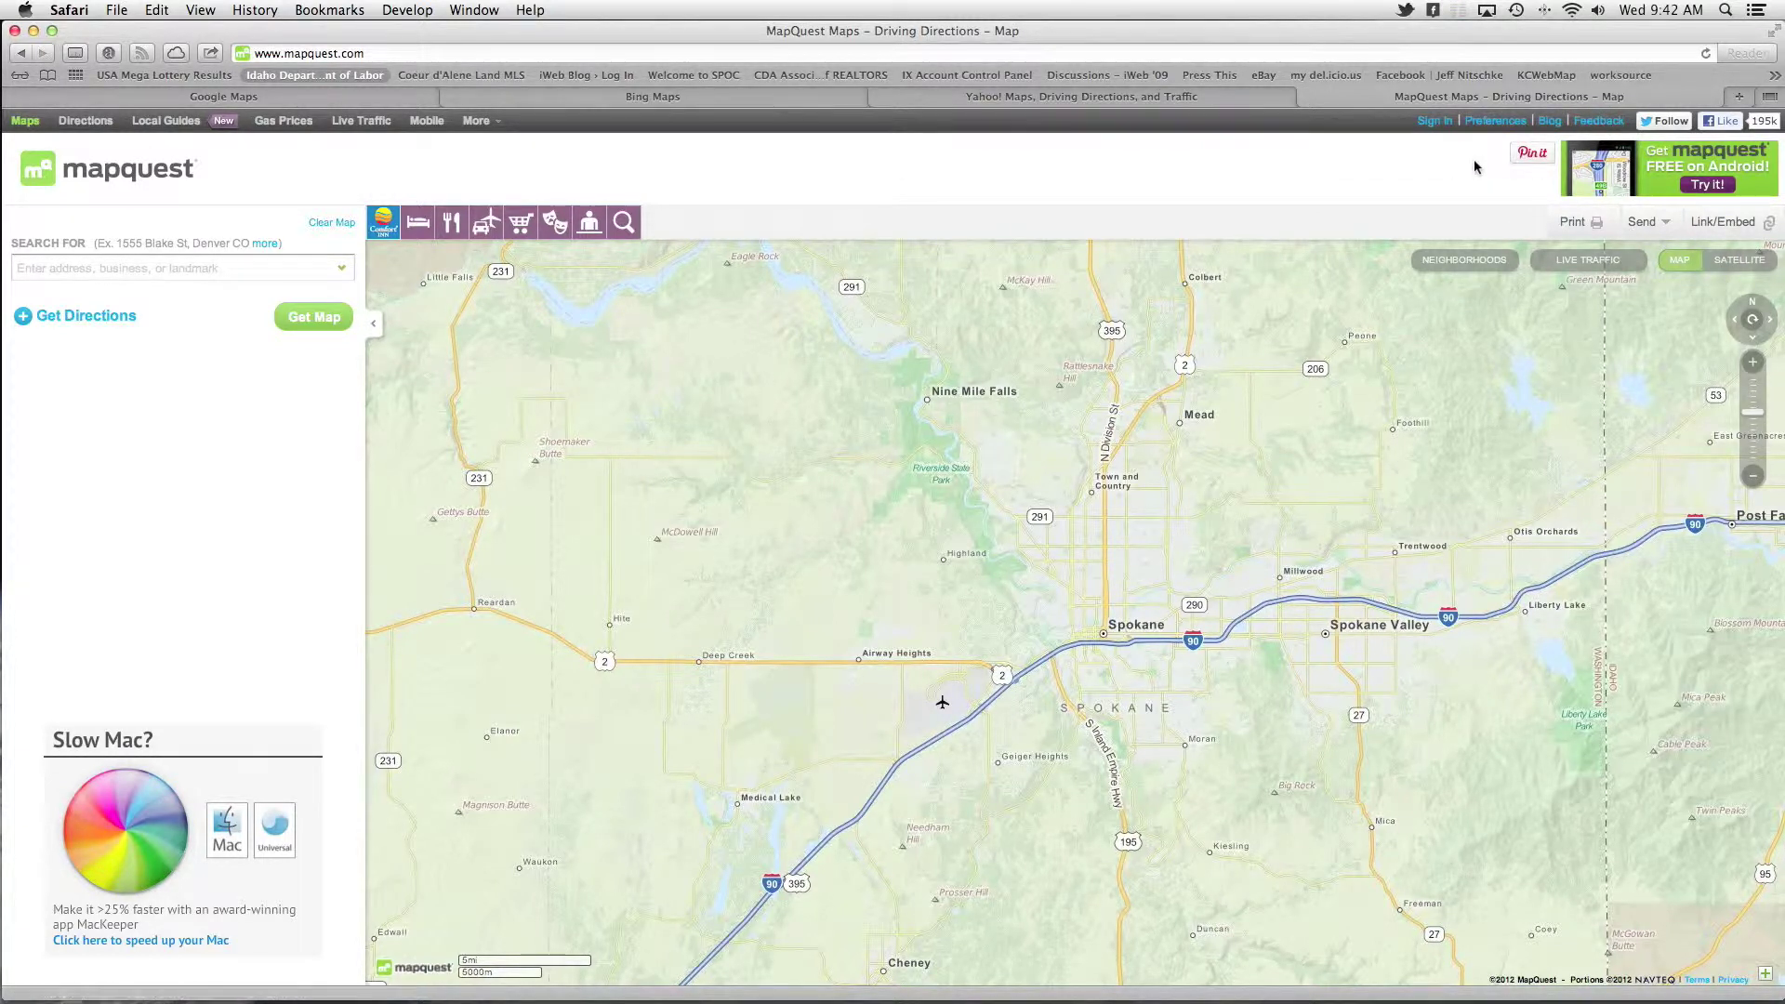
- Copy MapQuest's iframe embed code for the Spokane map from Link/Embed, then return to iWeb
click(1716, 226)
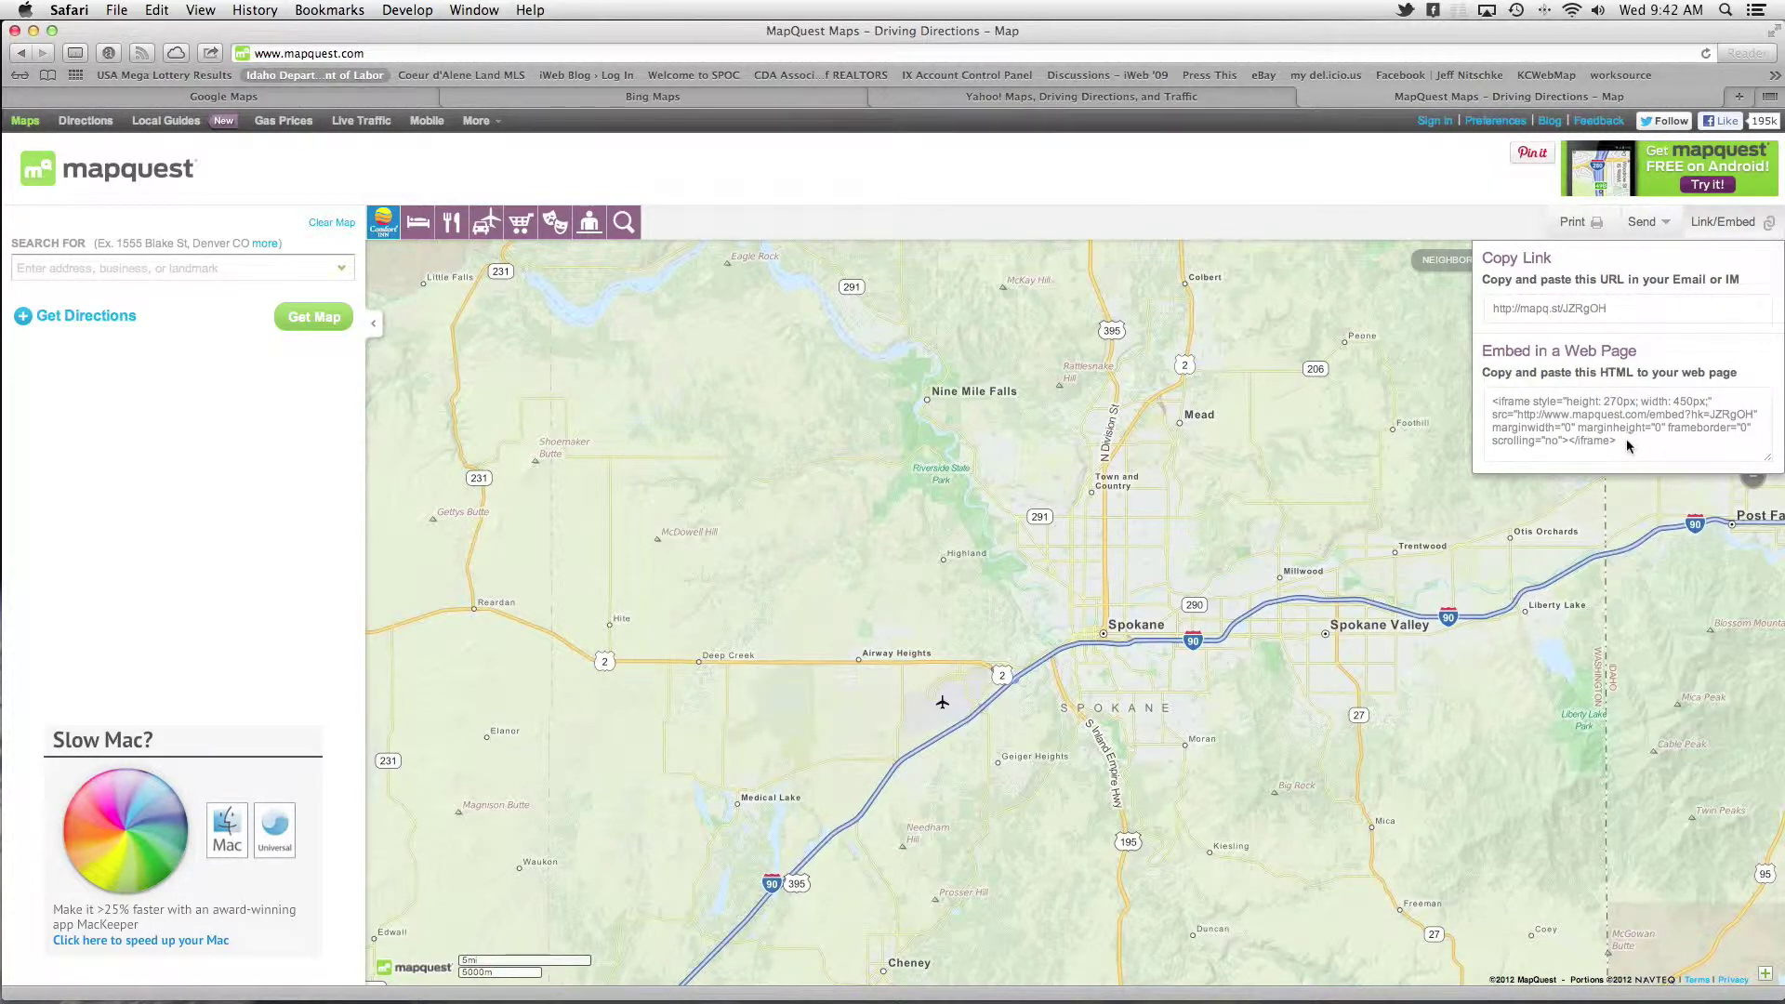
drag(1618, 442, 1482, 394)
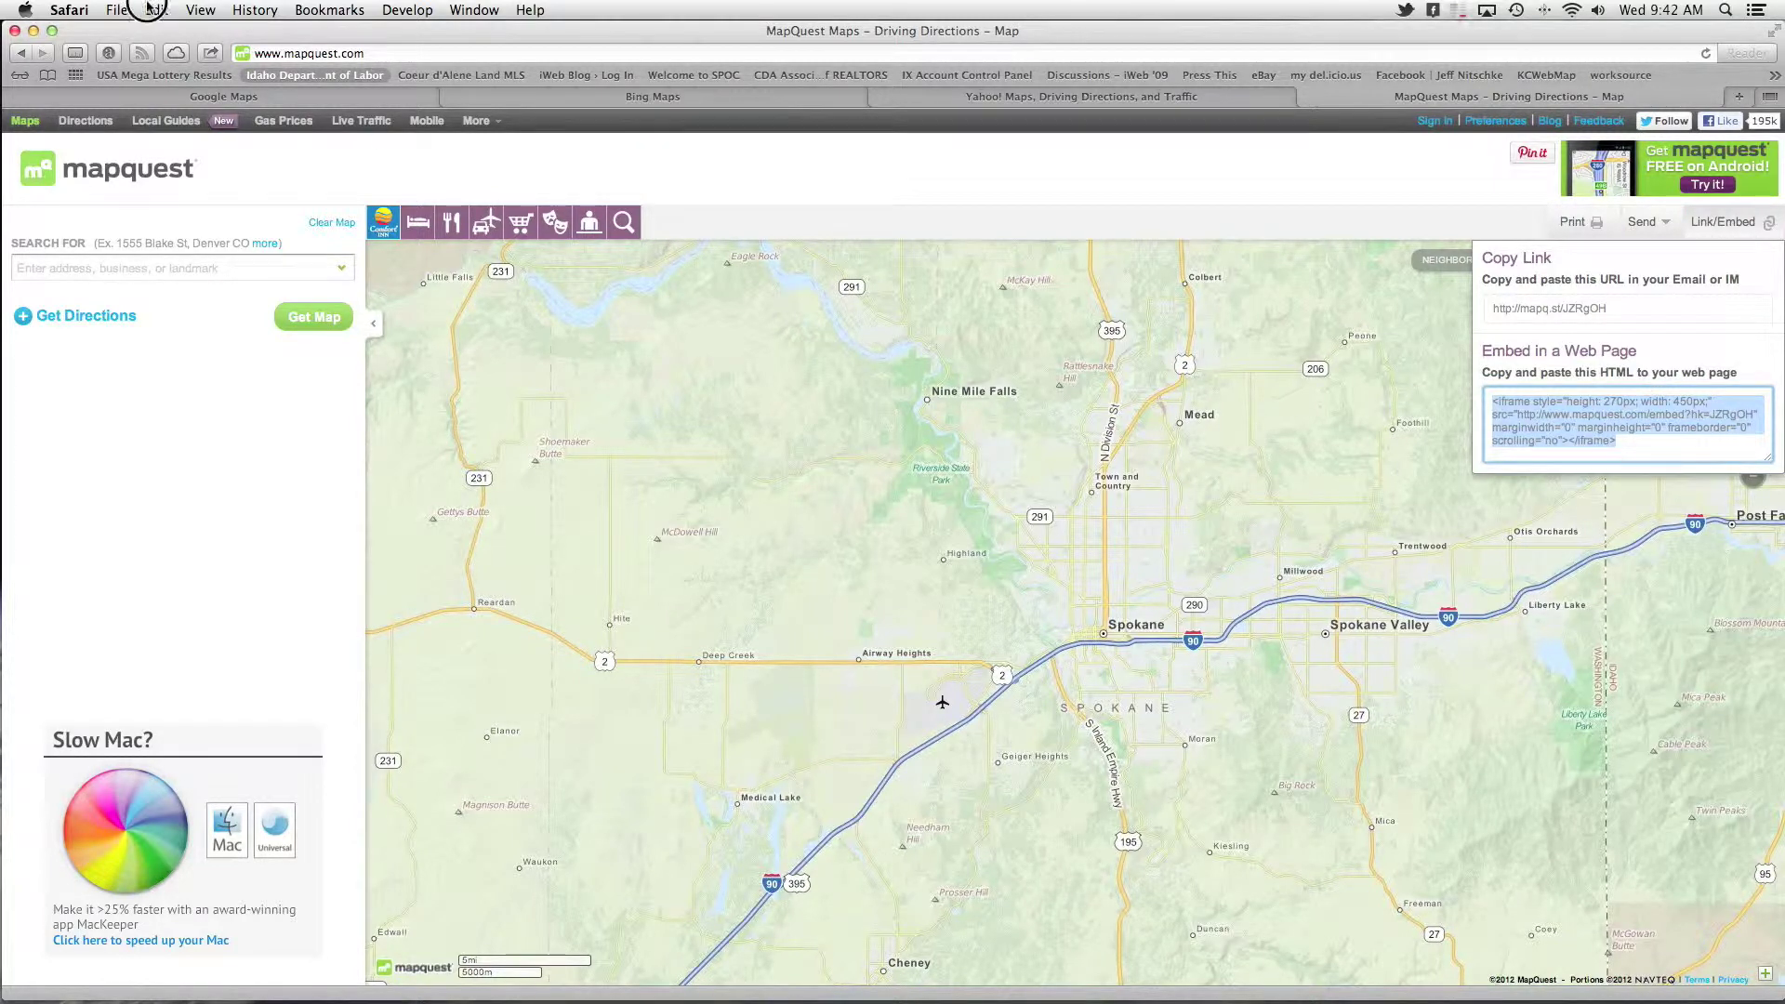
click(151, 8)
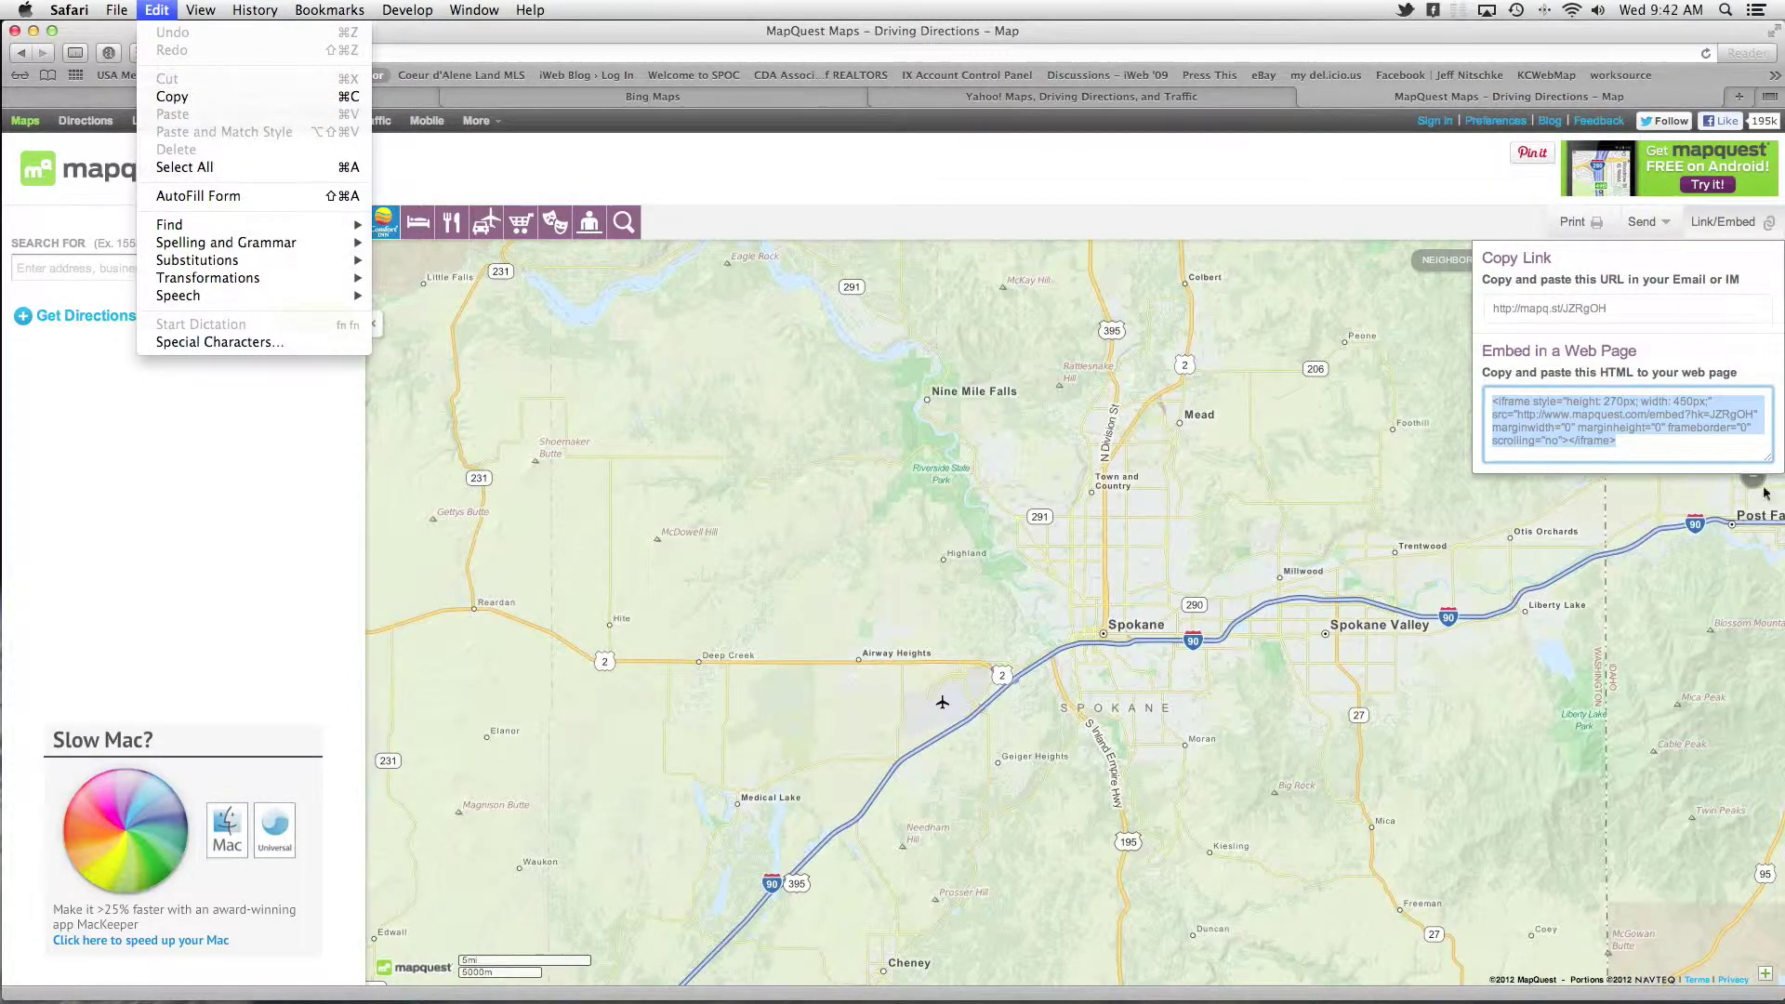
click(172, 97)
mouse_move(1581, 1001)
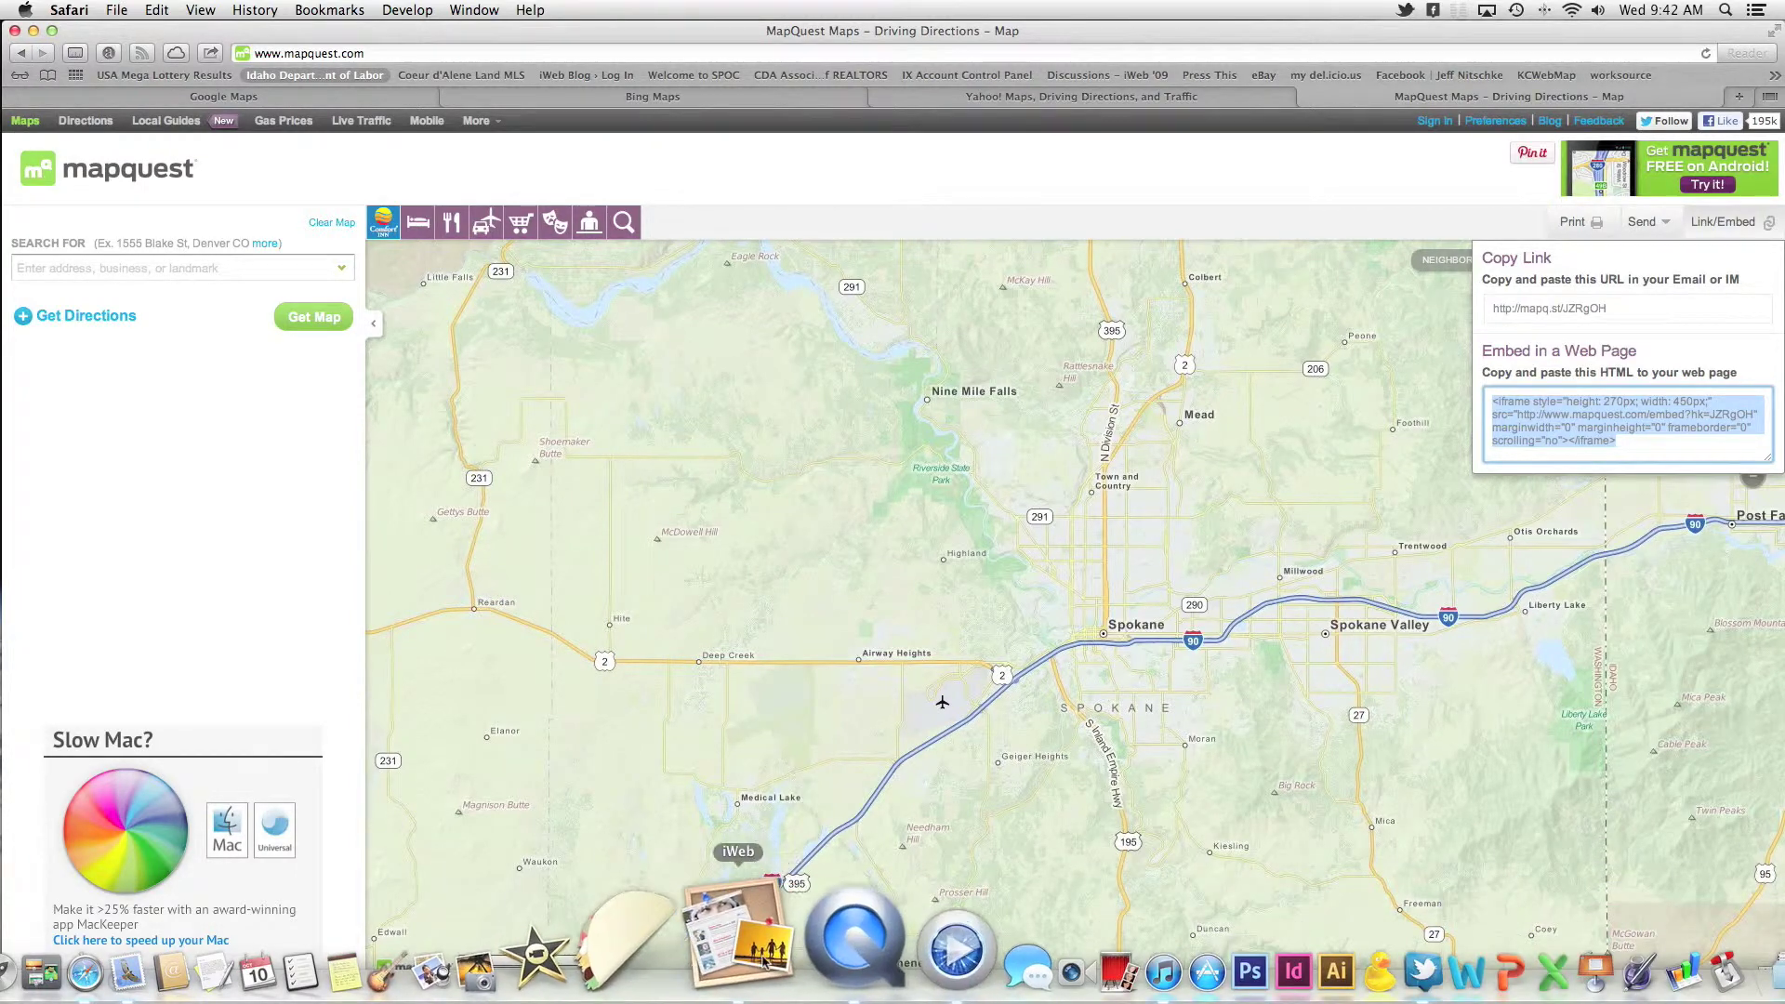
click(729, 999)
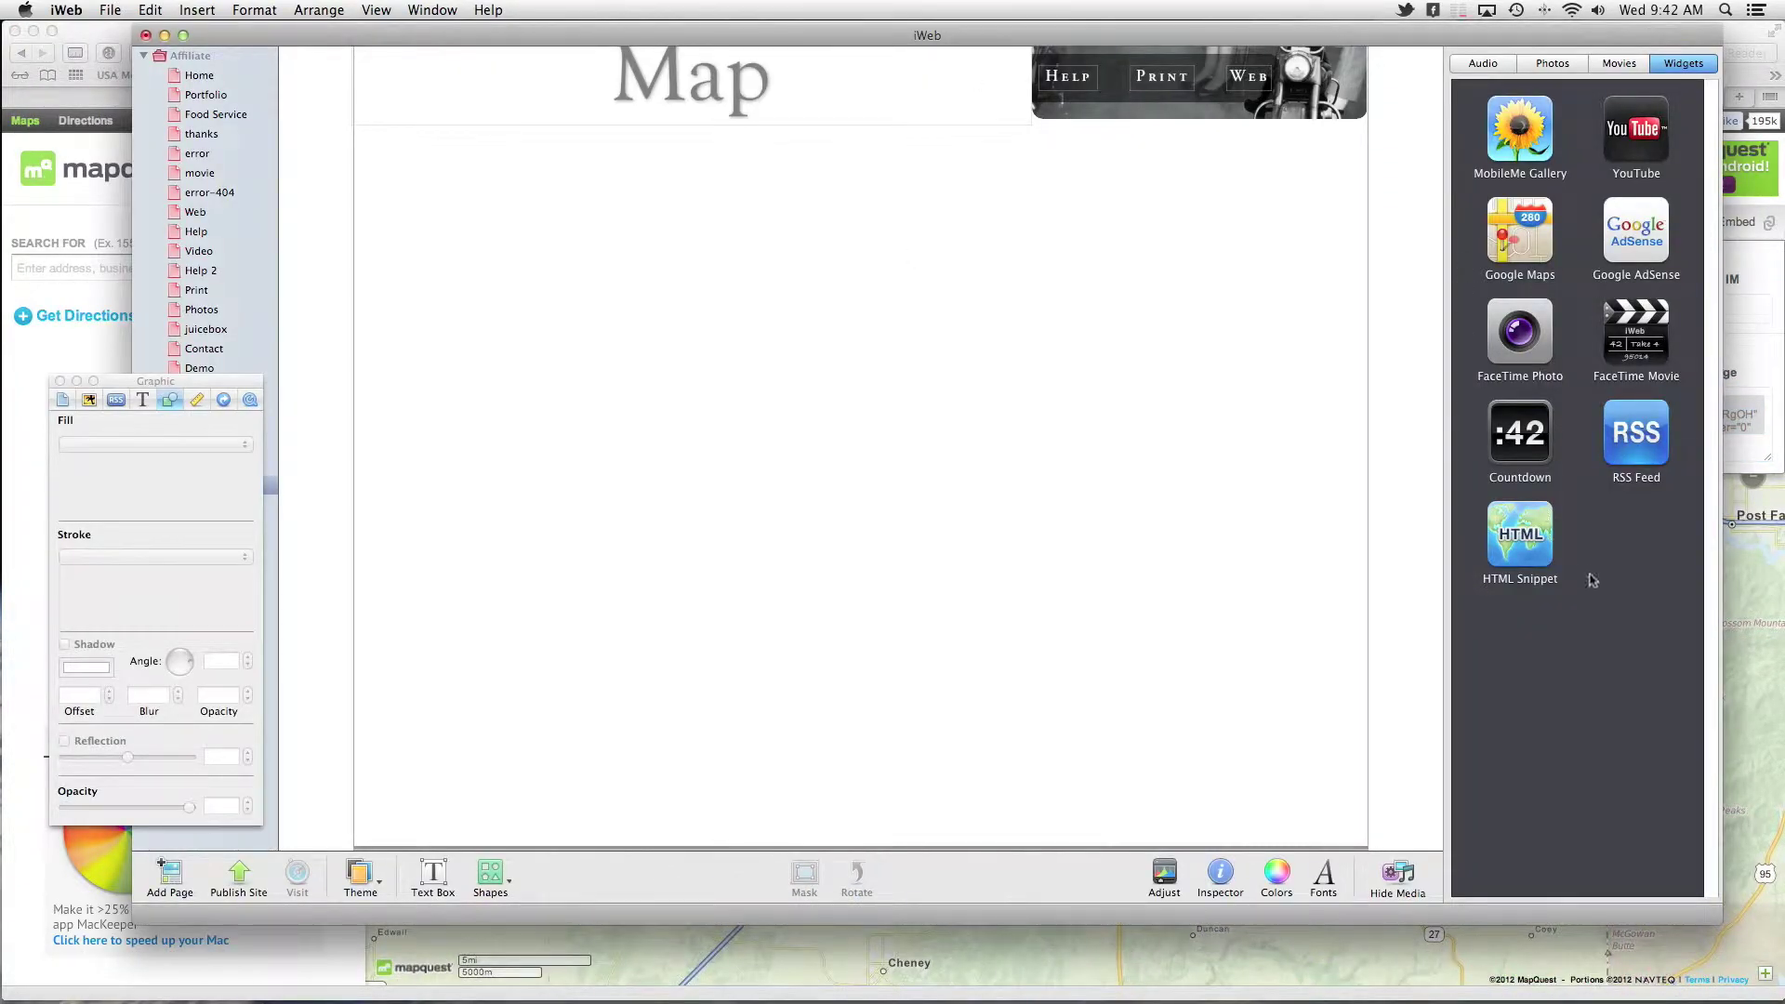
- Add an HTML Snippet to the Map page containing the pasted MapQuest embed code
drag(1525, 544, 909, 335)
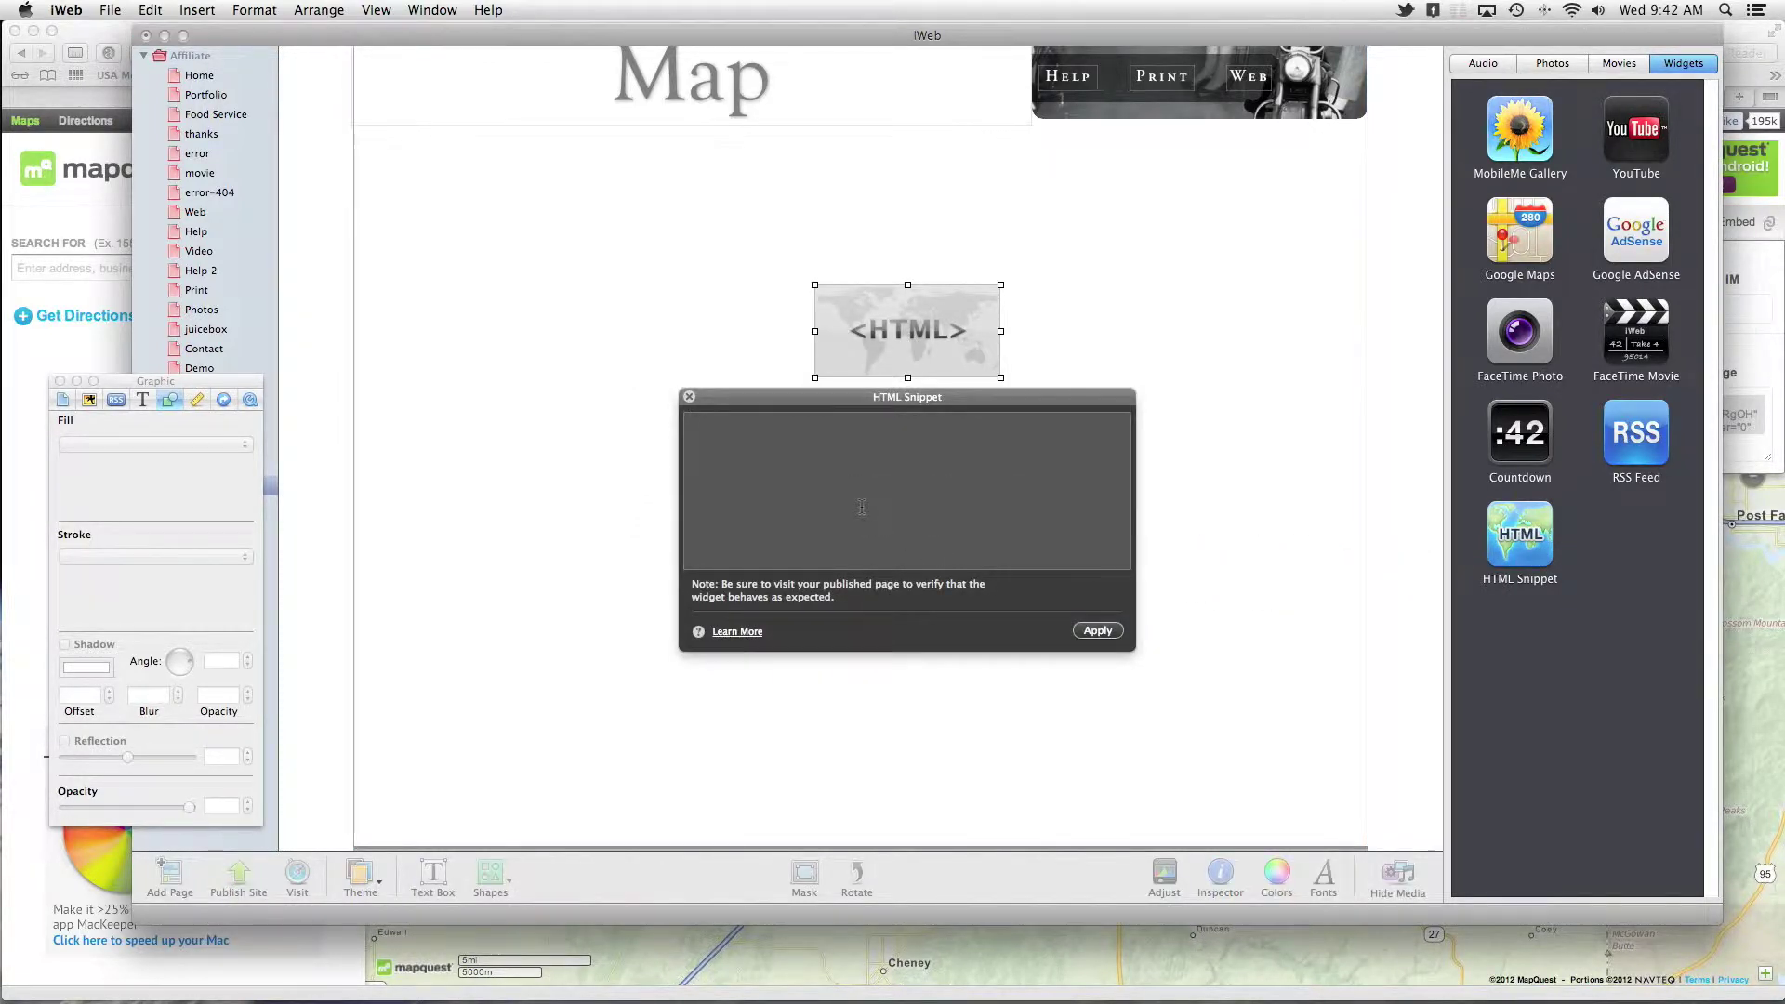
key(super+v)
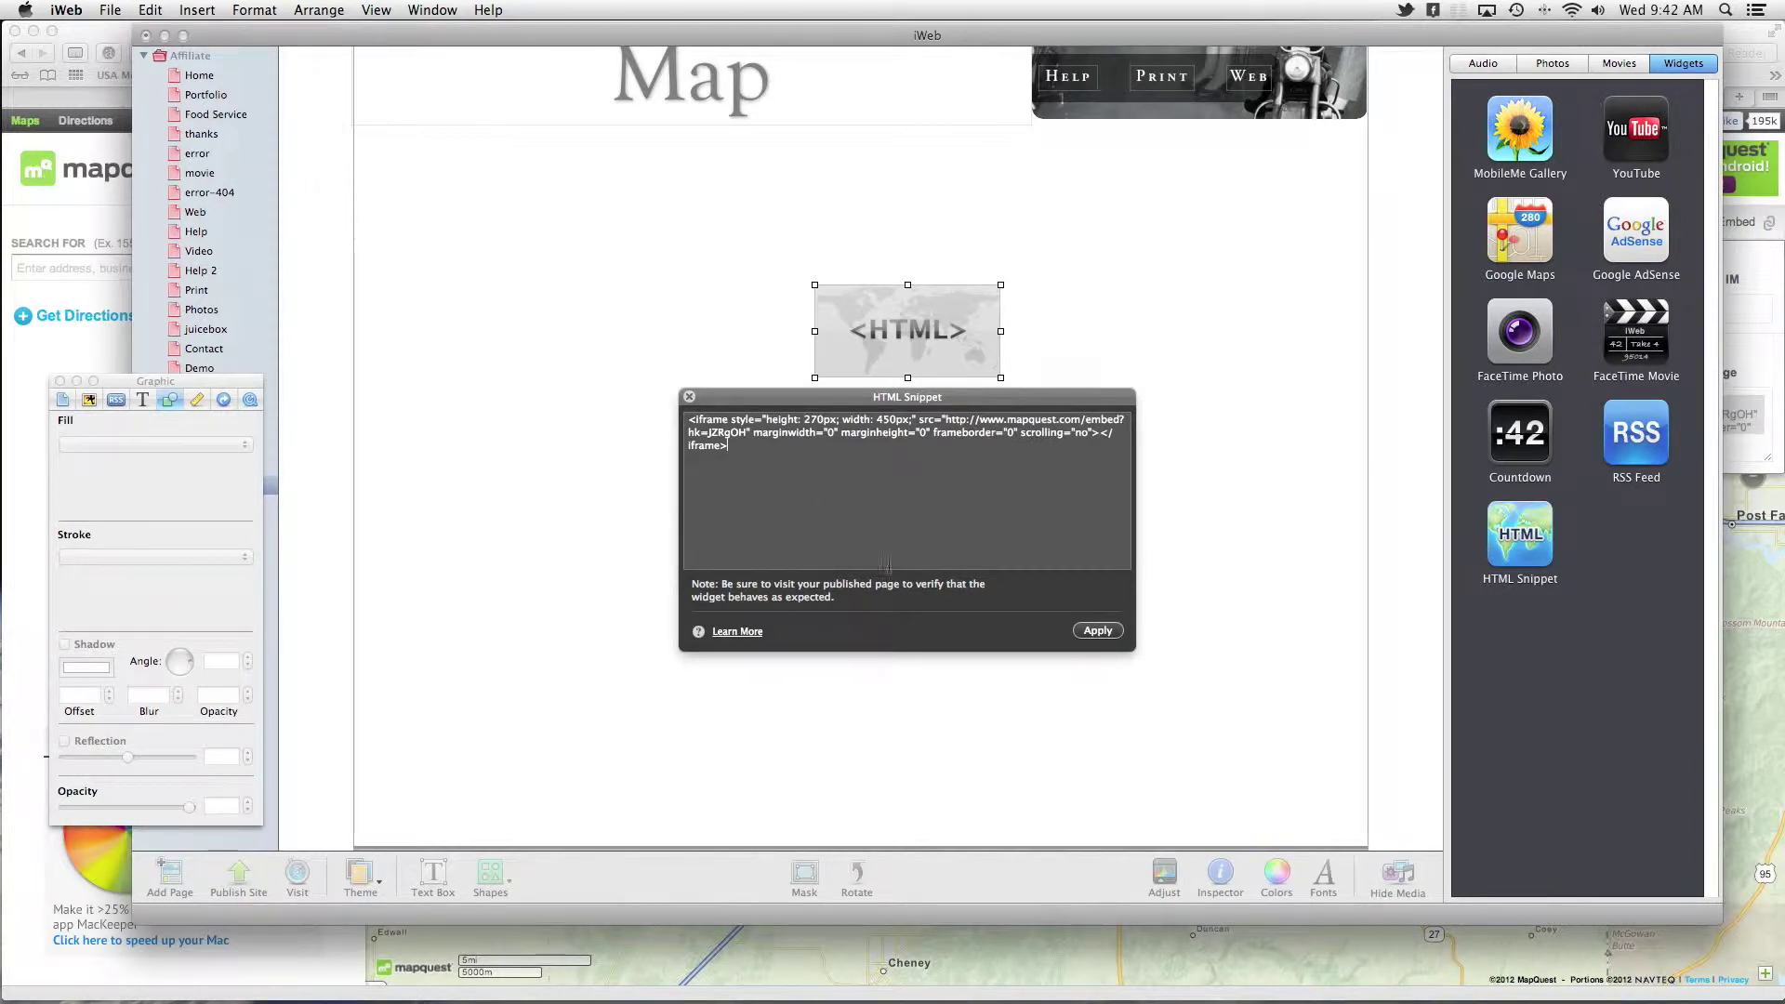
click(1090, 632)
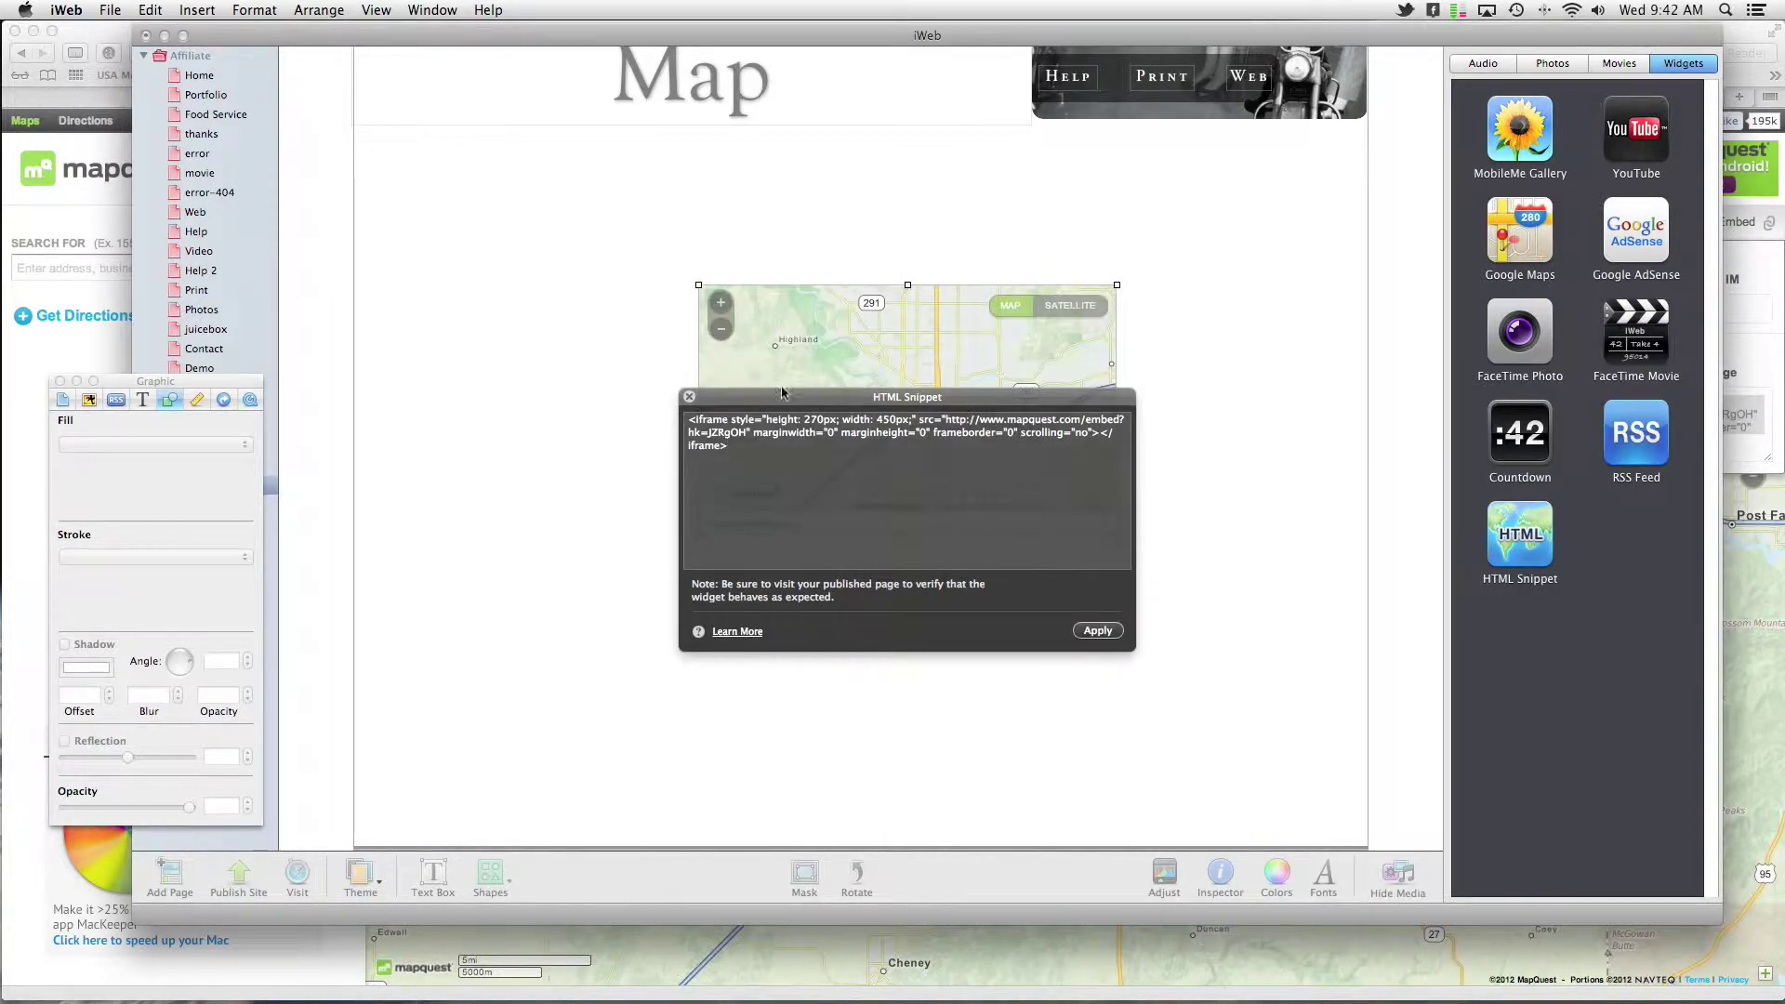
click(689, 396)
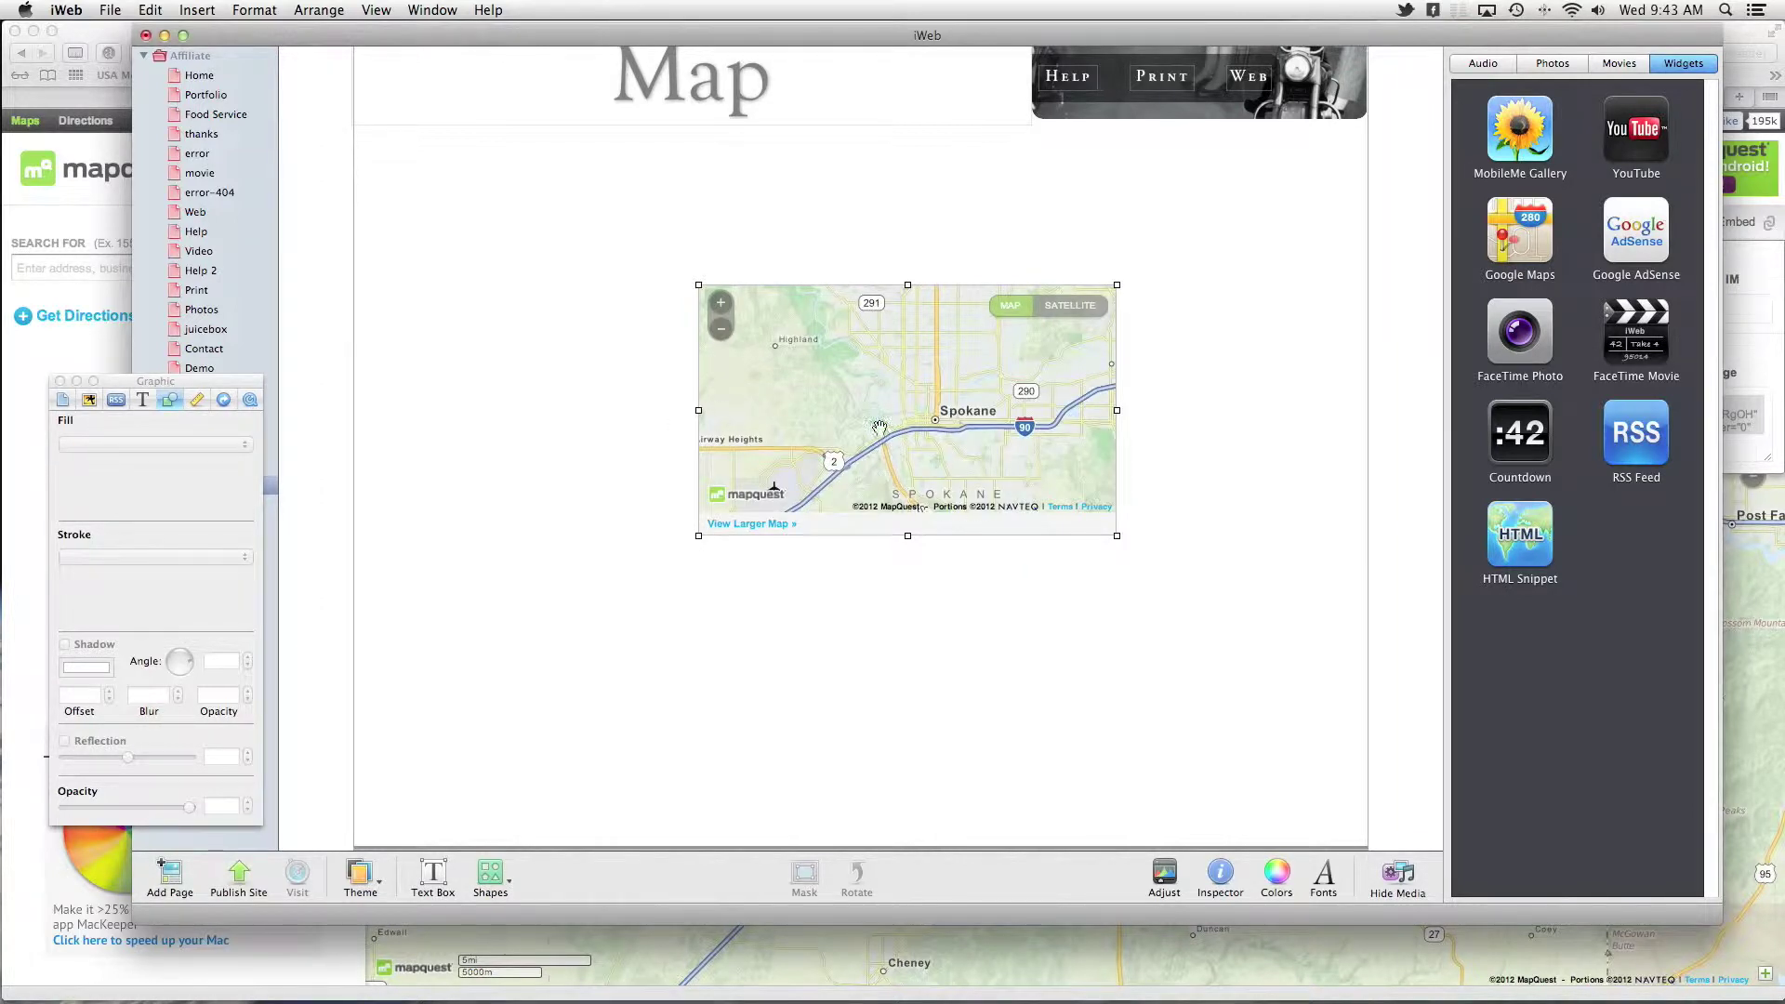
- Resize the snippet frame wider, with its height fitted back to the map
drag(909, 537, 927, 716)
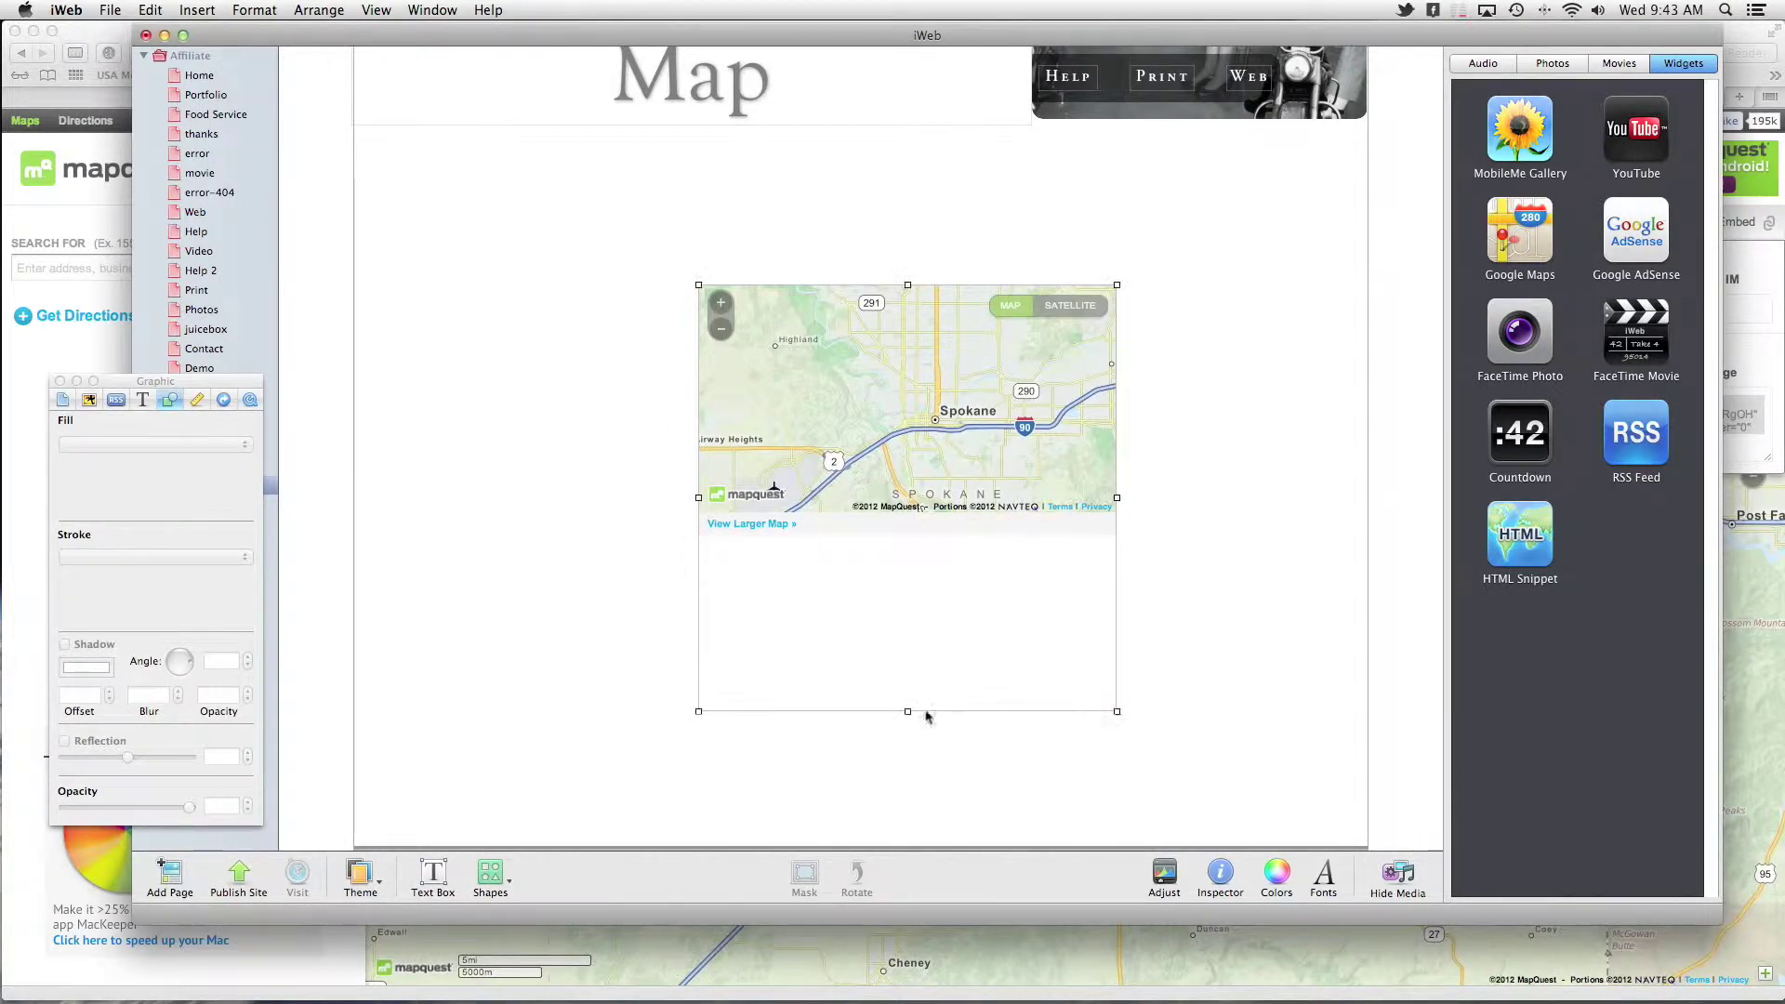
drag(1118, 498, 1287, 461)
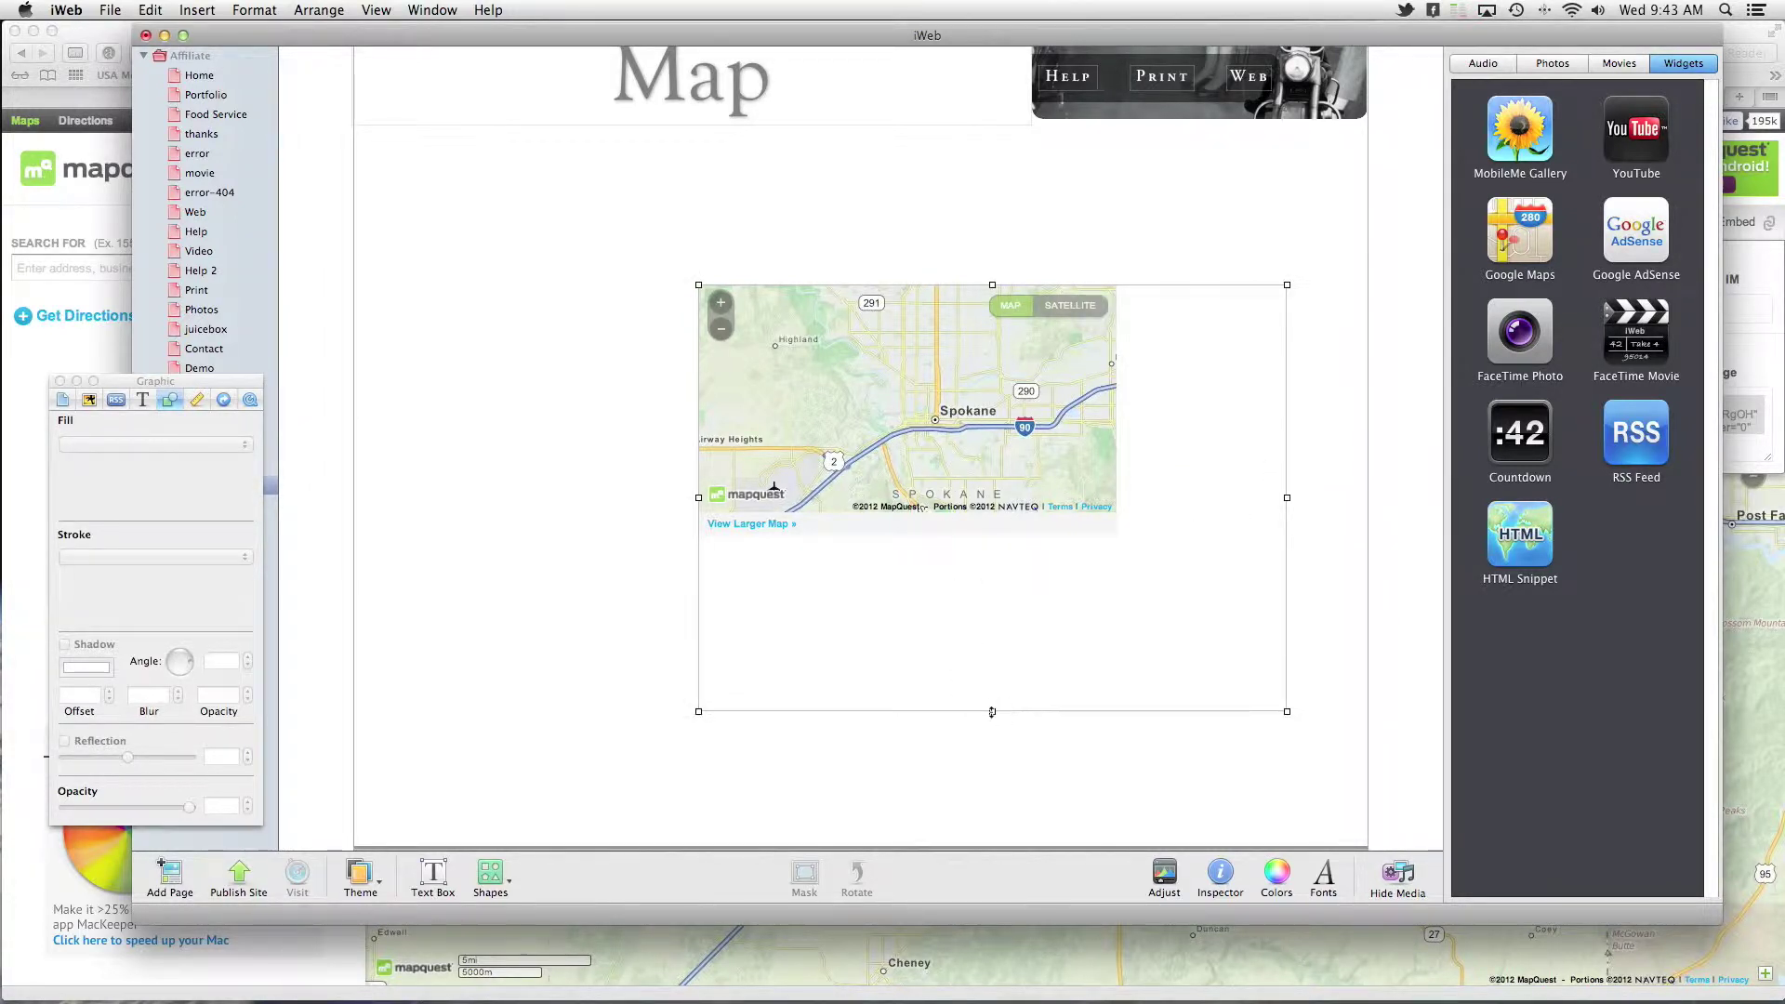
drag(986, 709, 986, 535)
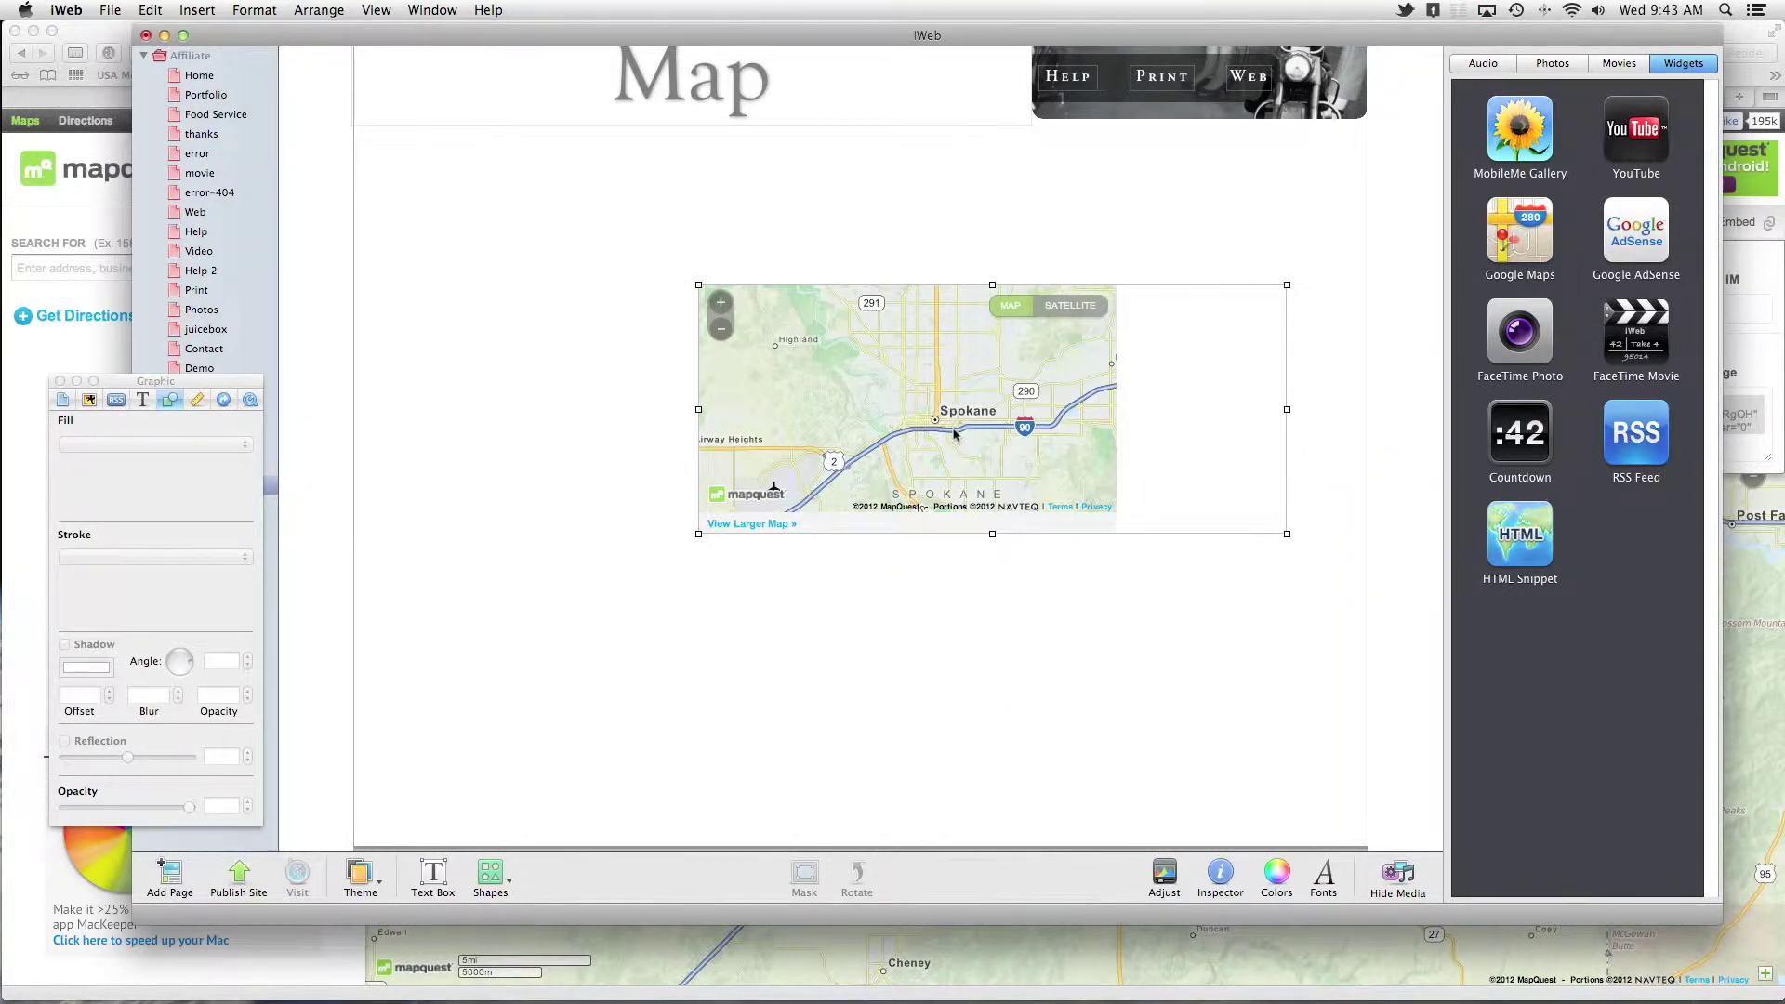
double_click(953, 432)
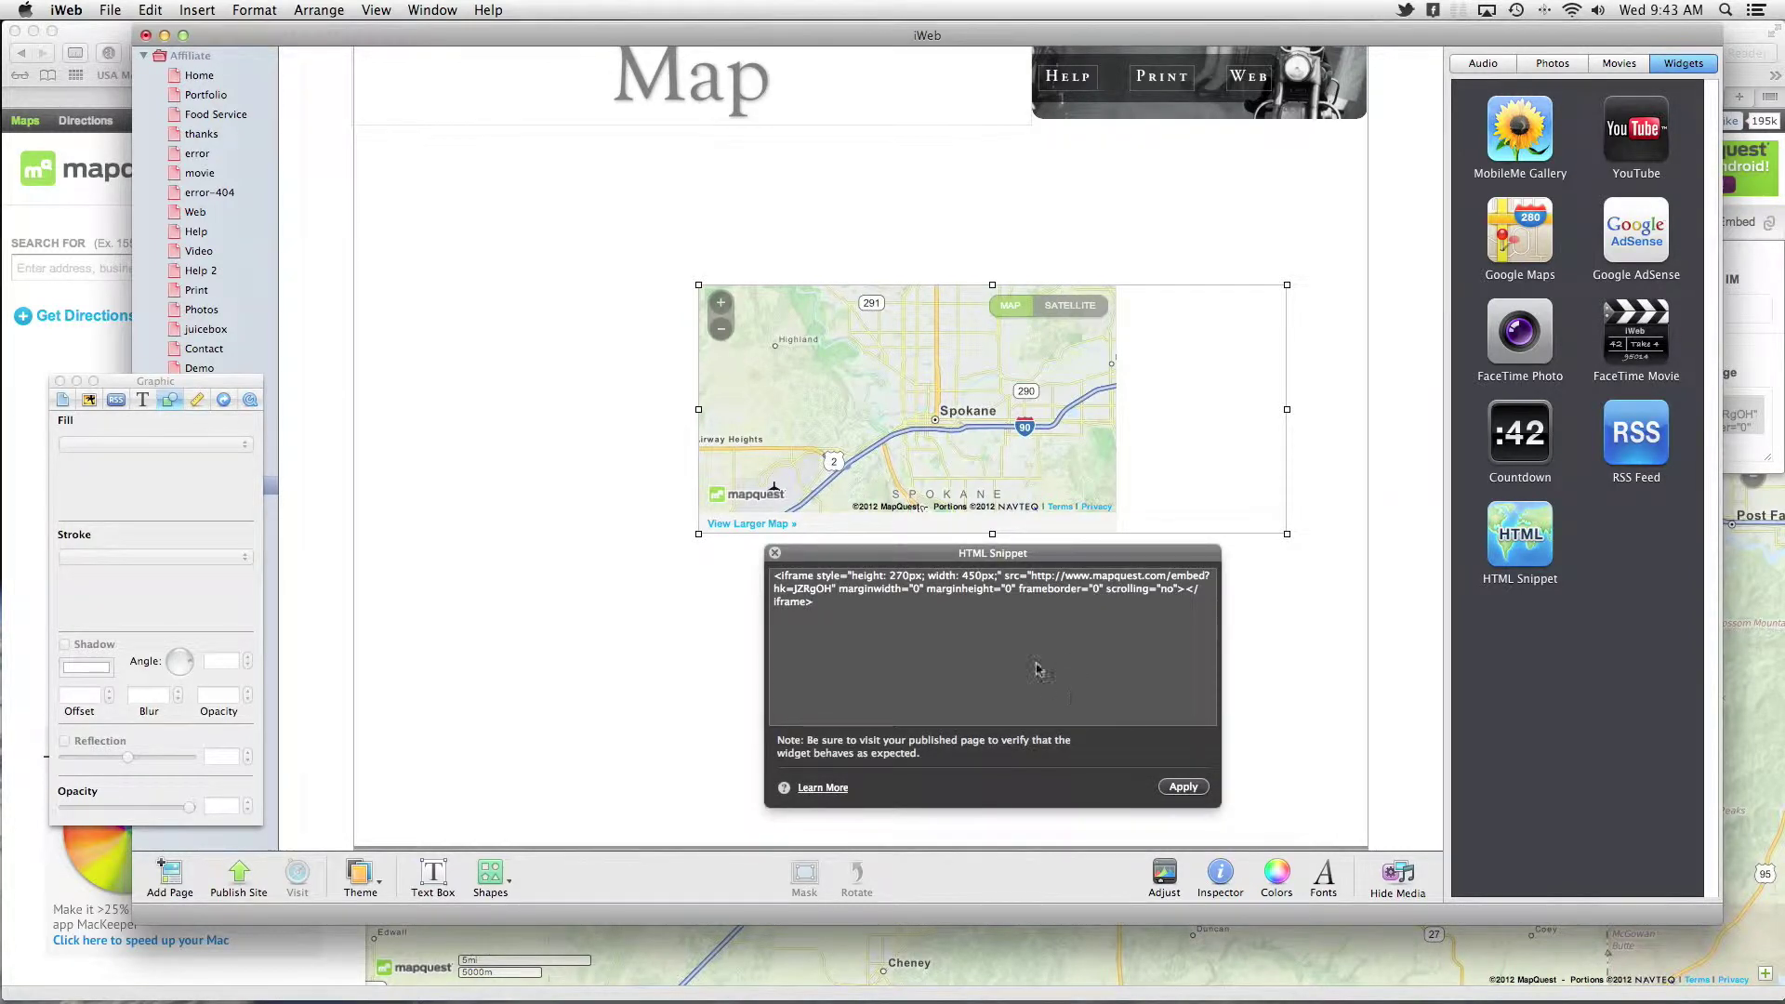
- Change the snippet iframe's height from 270 and width from 450 to 600px each
click(1027, 650)
drag(888, 575, 923, 577)
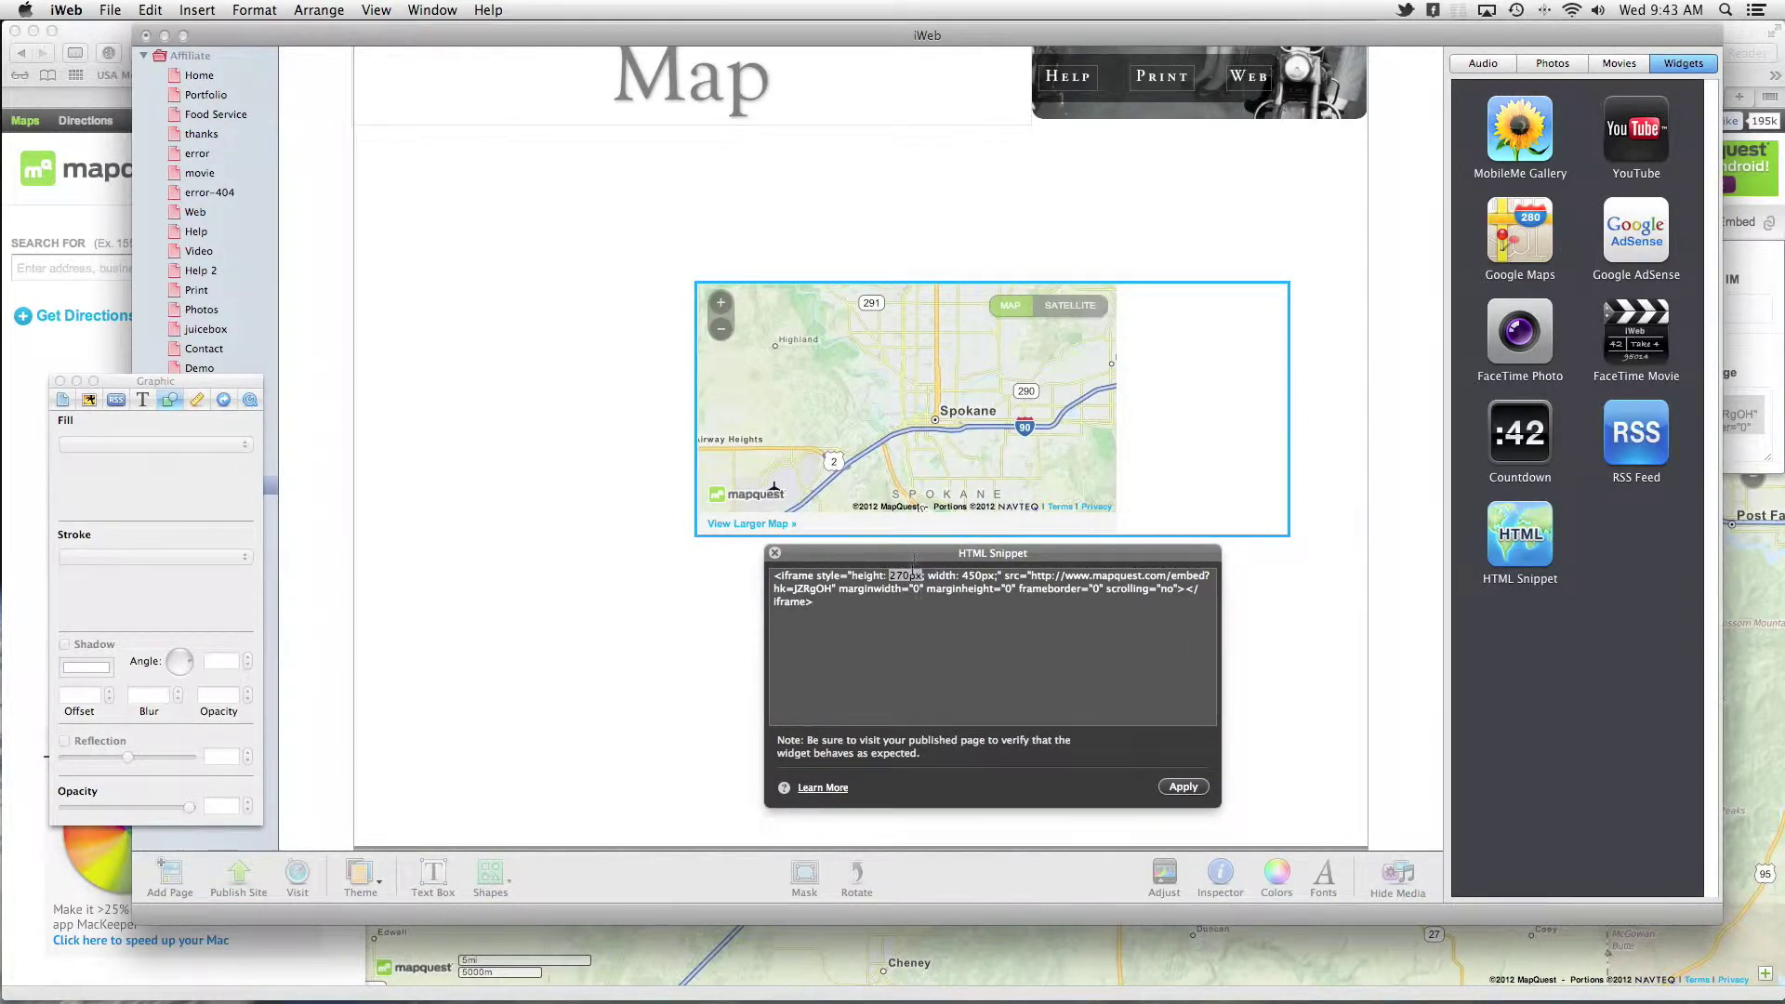
click(893, 576)
click(887, 577)
drag(887, 576, 910, 577)
text(600)
drag(983, 576, 959, 577)
text(600)
click(1195, 790)
- Pan the enlarged embedded map toward Spokane Valley and return to the browser
click(856, 374)
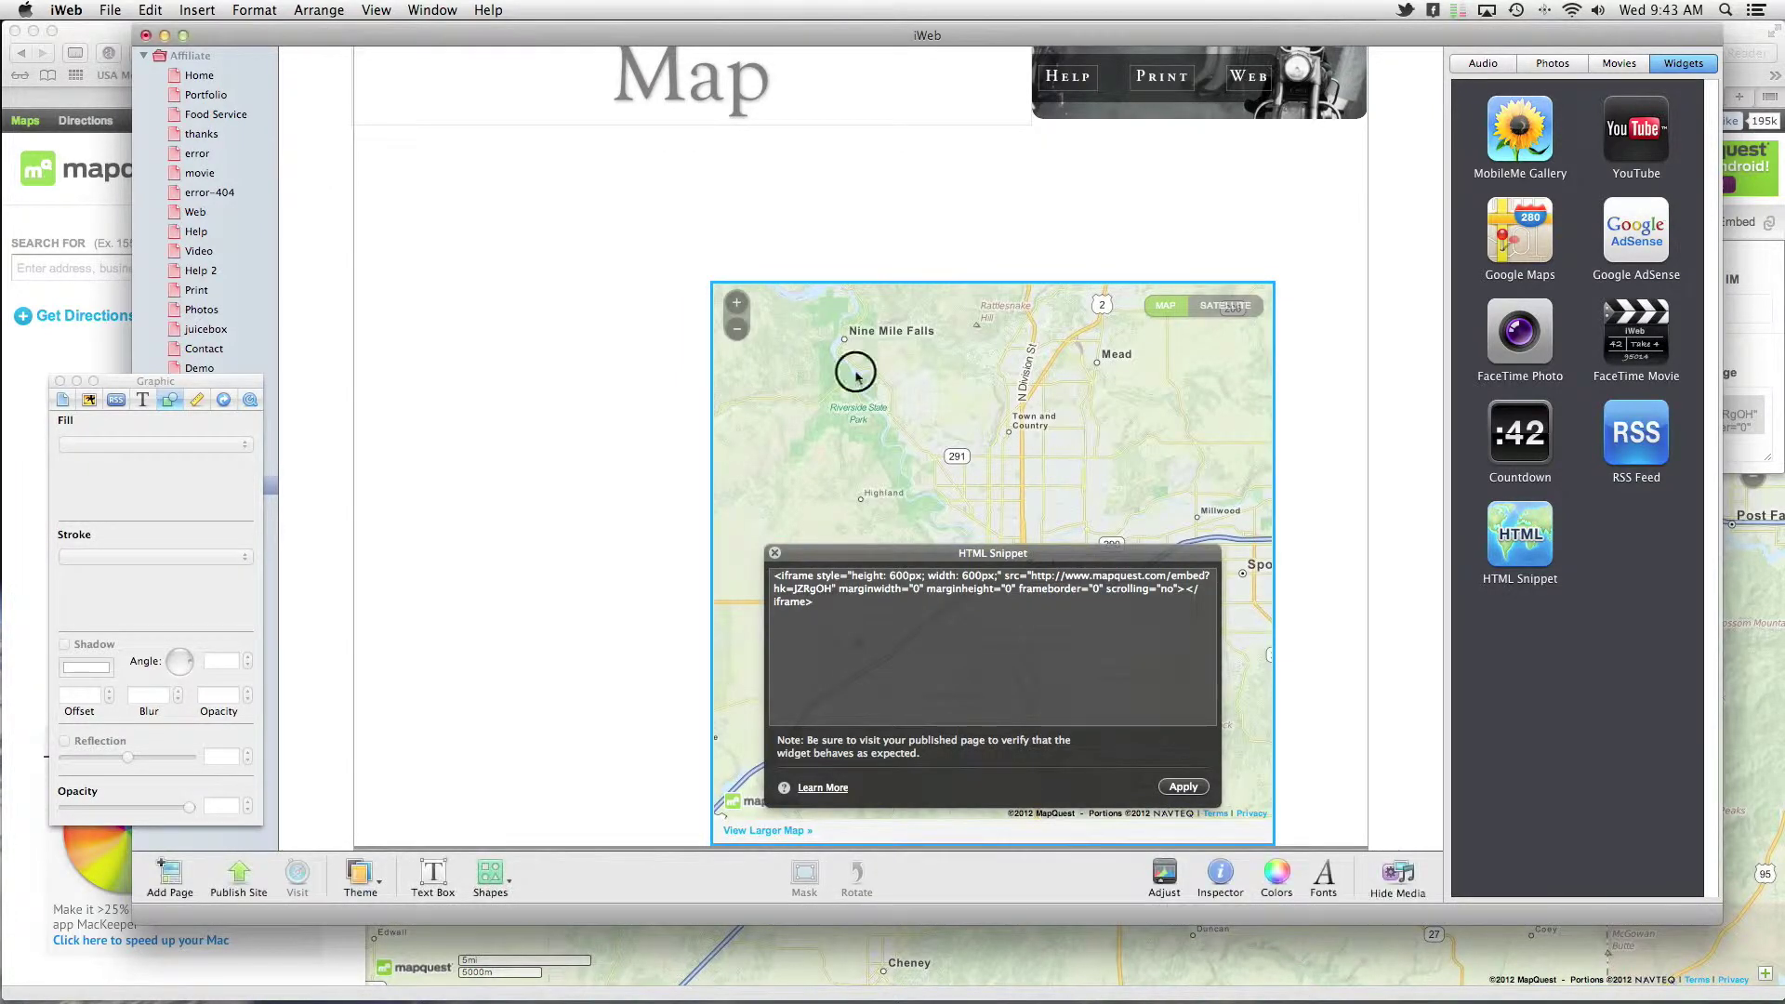
click(776, 553)
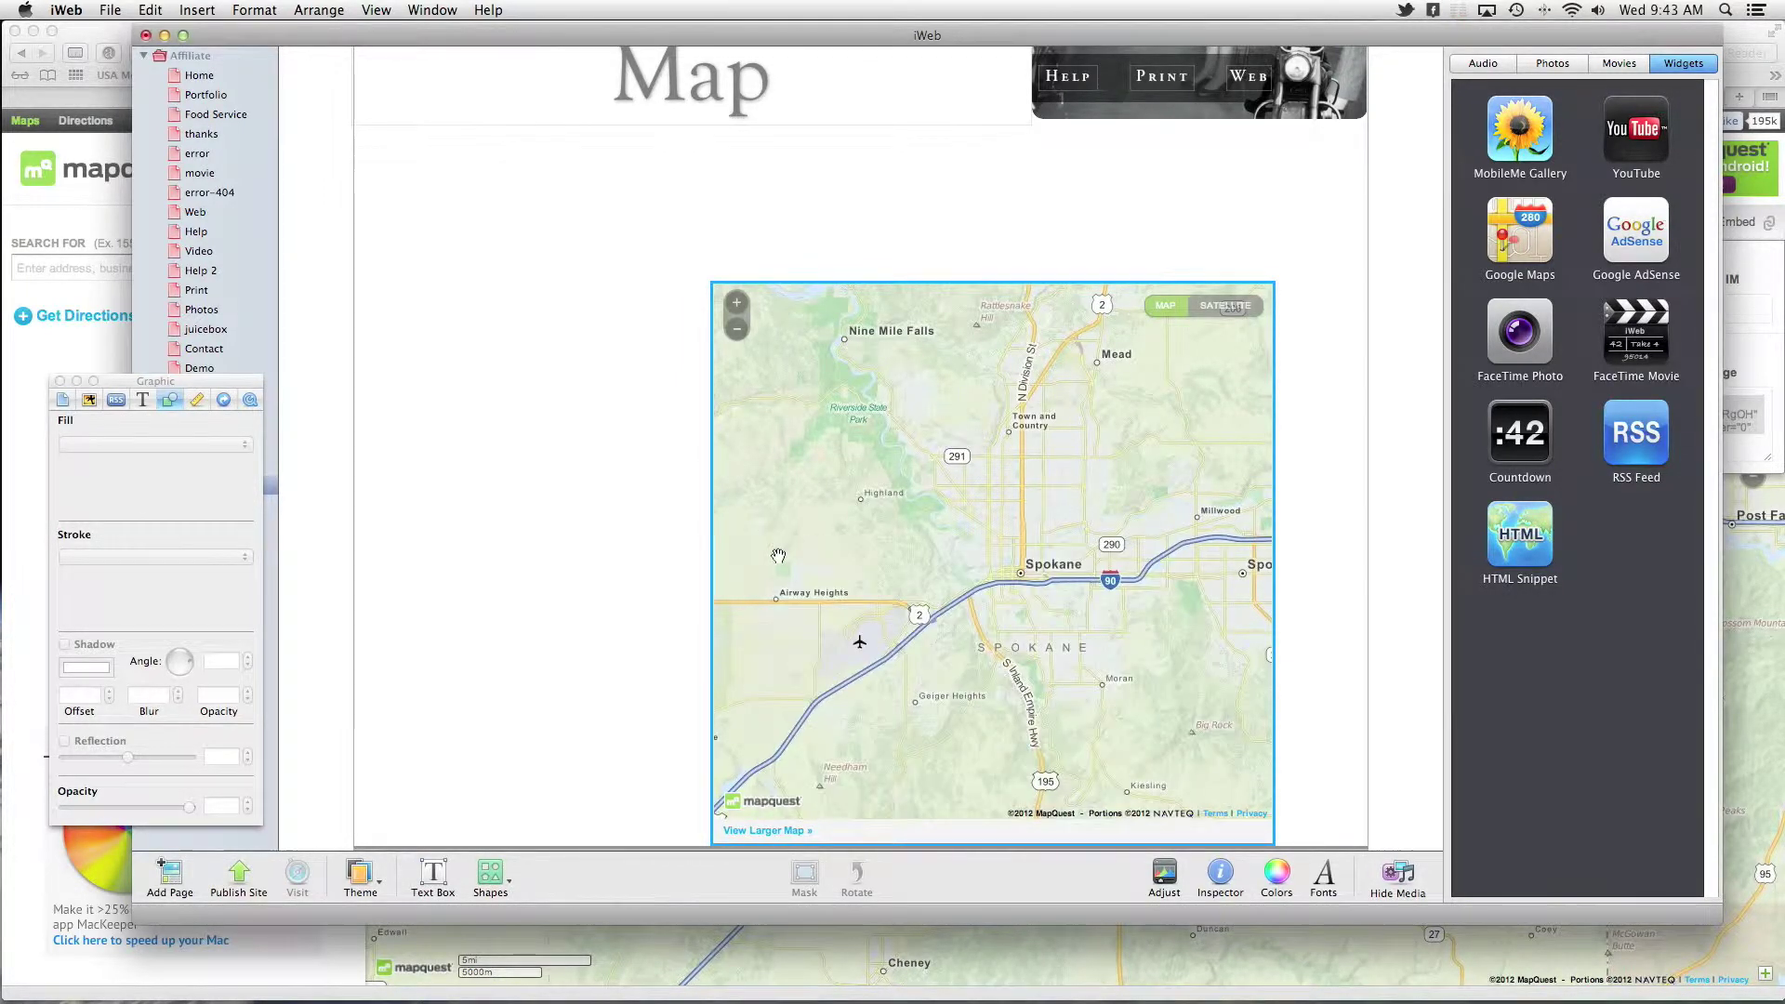
drag(1084, 510, 915, 442)
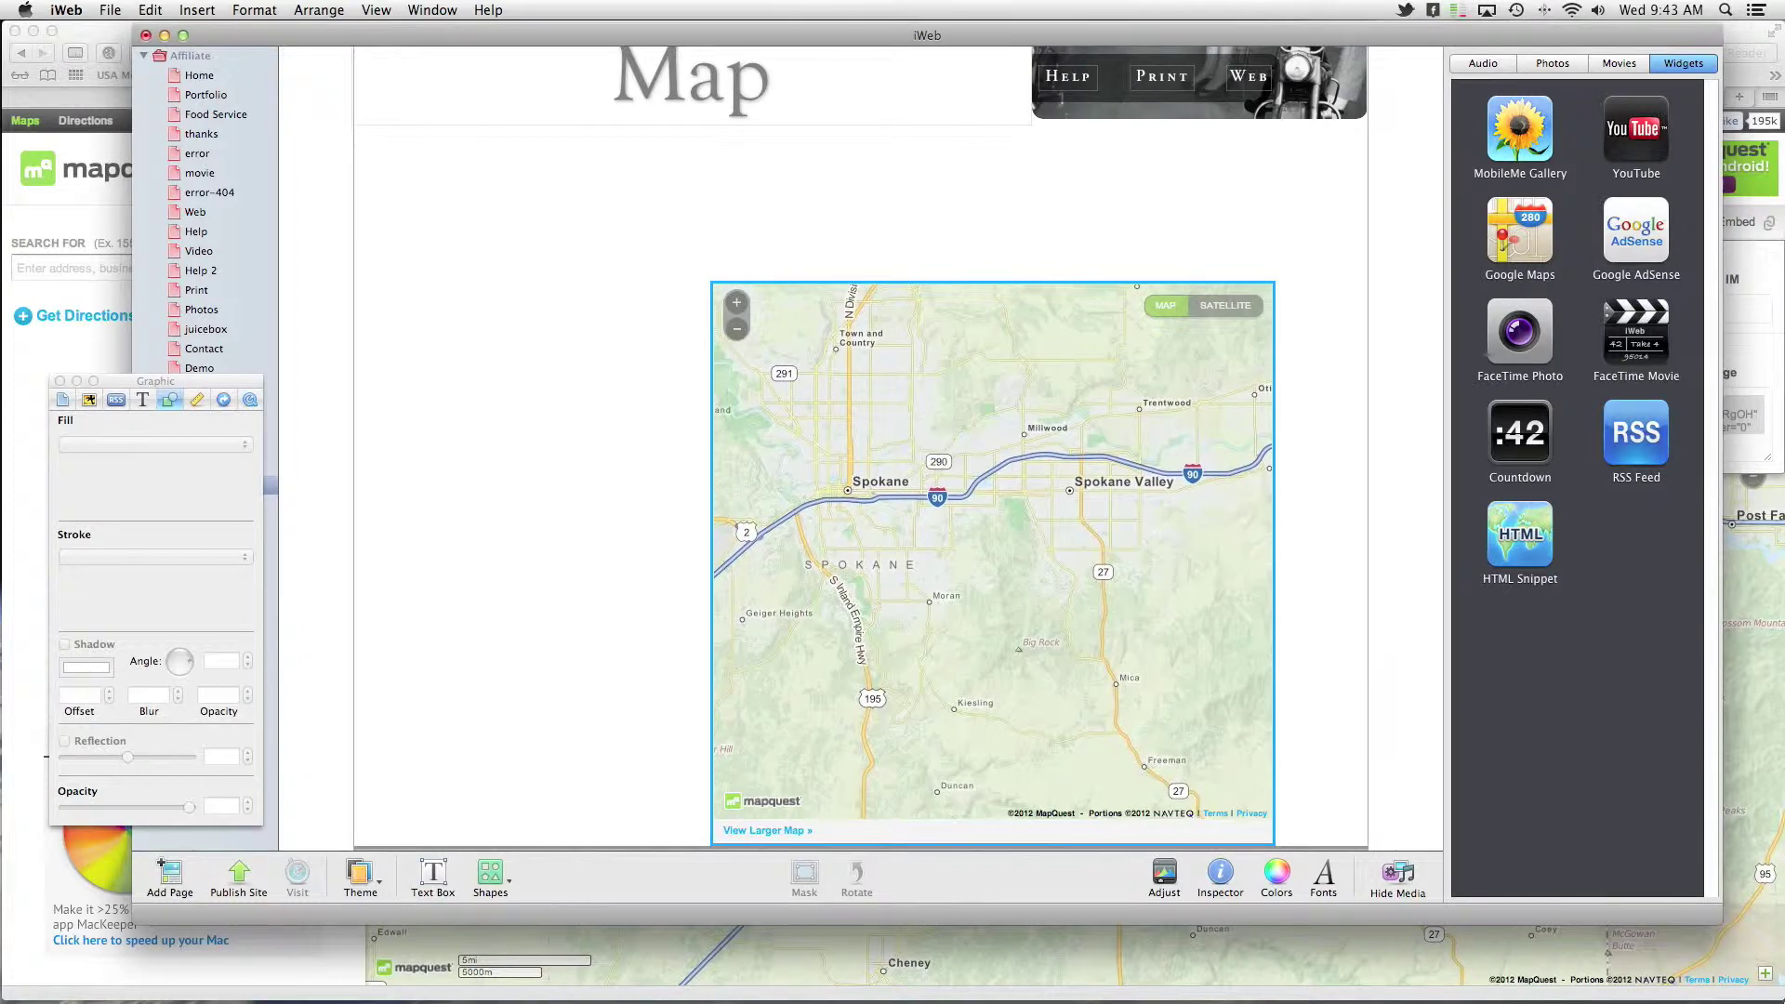
click(1720, 612)
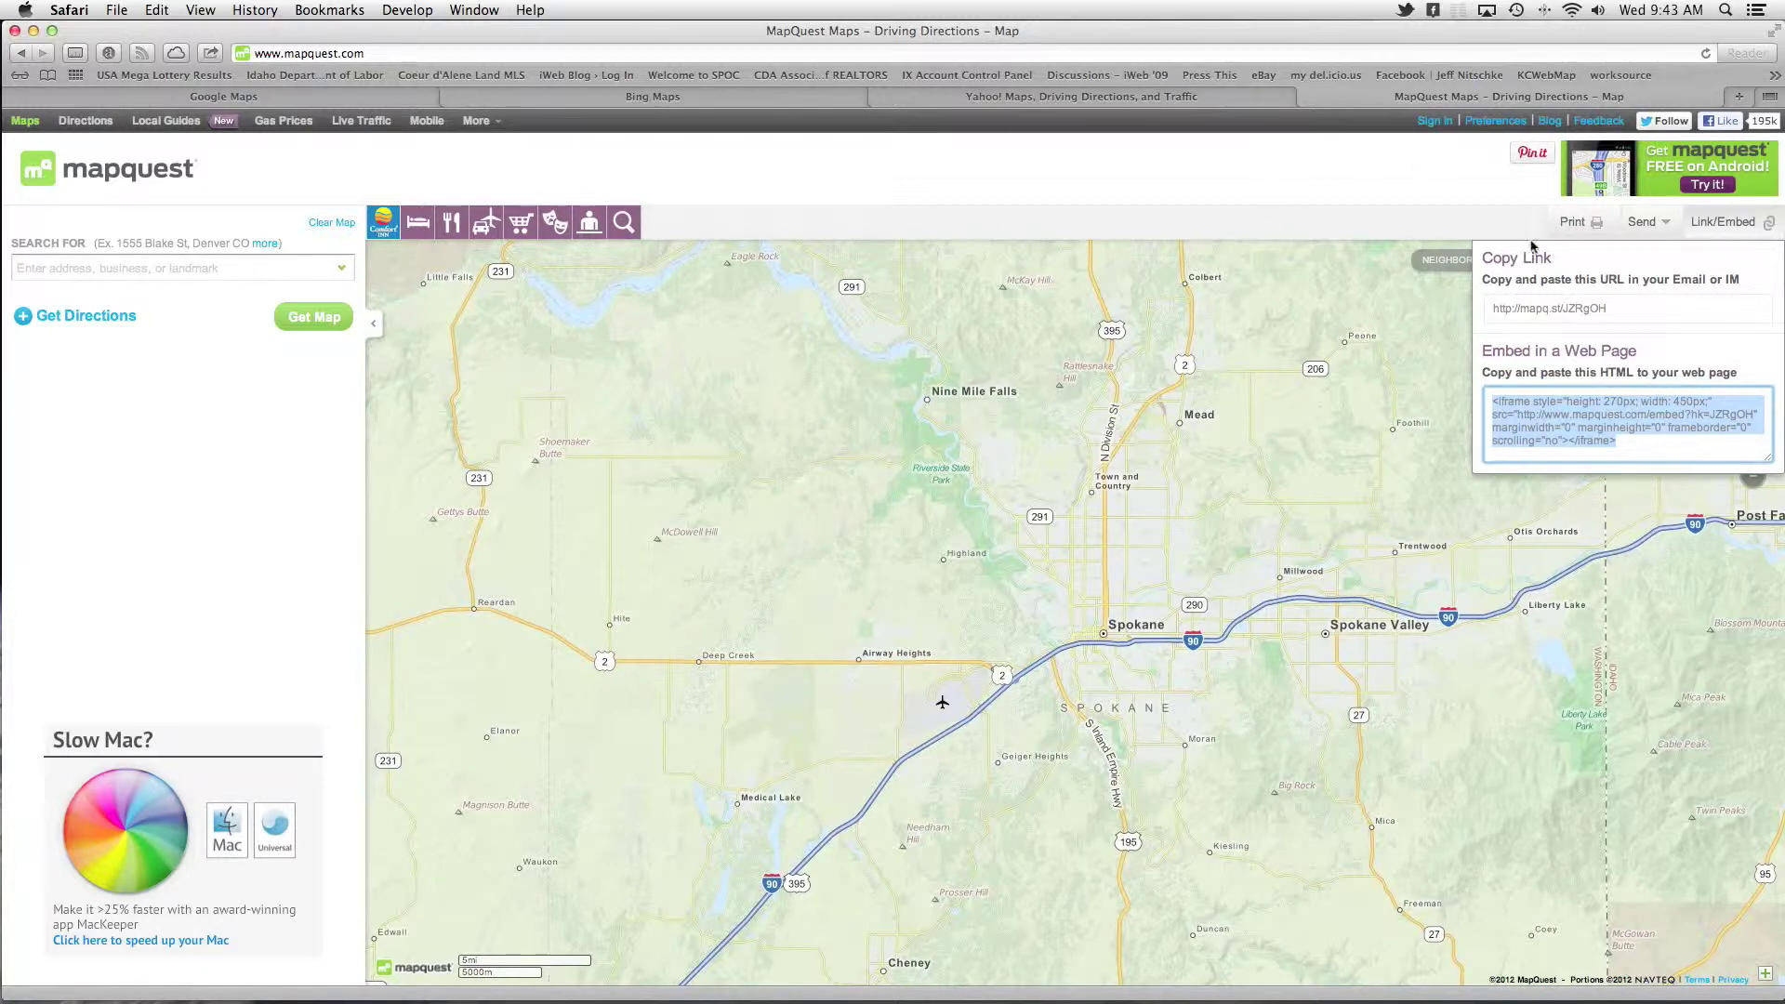
- Show Spokane, WA 99205 in Yahoo Maps and copy its embed code
click(1229, 99)
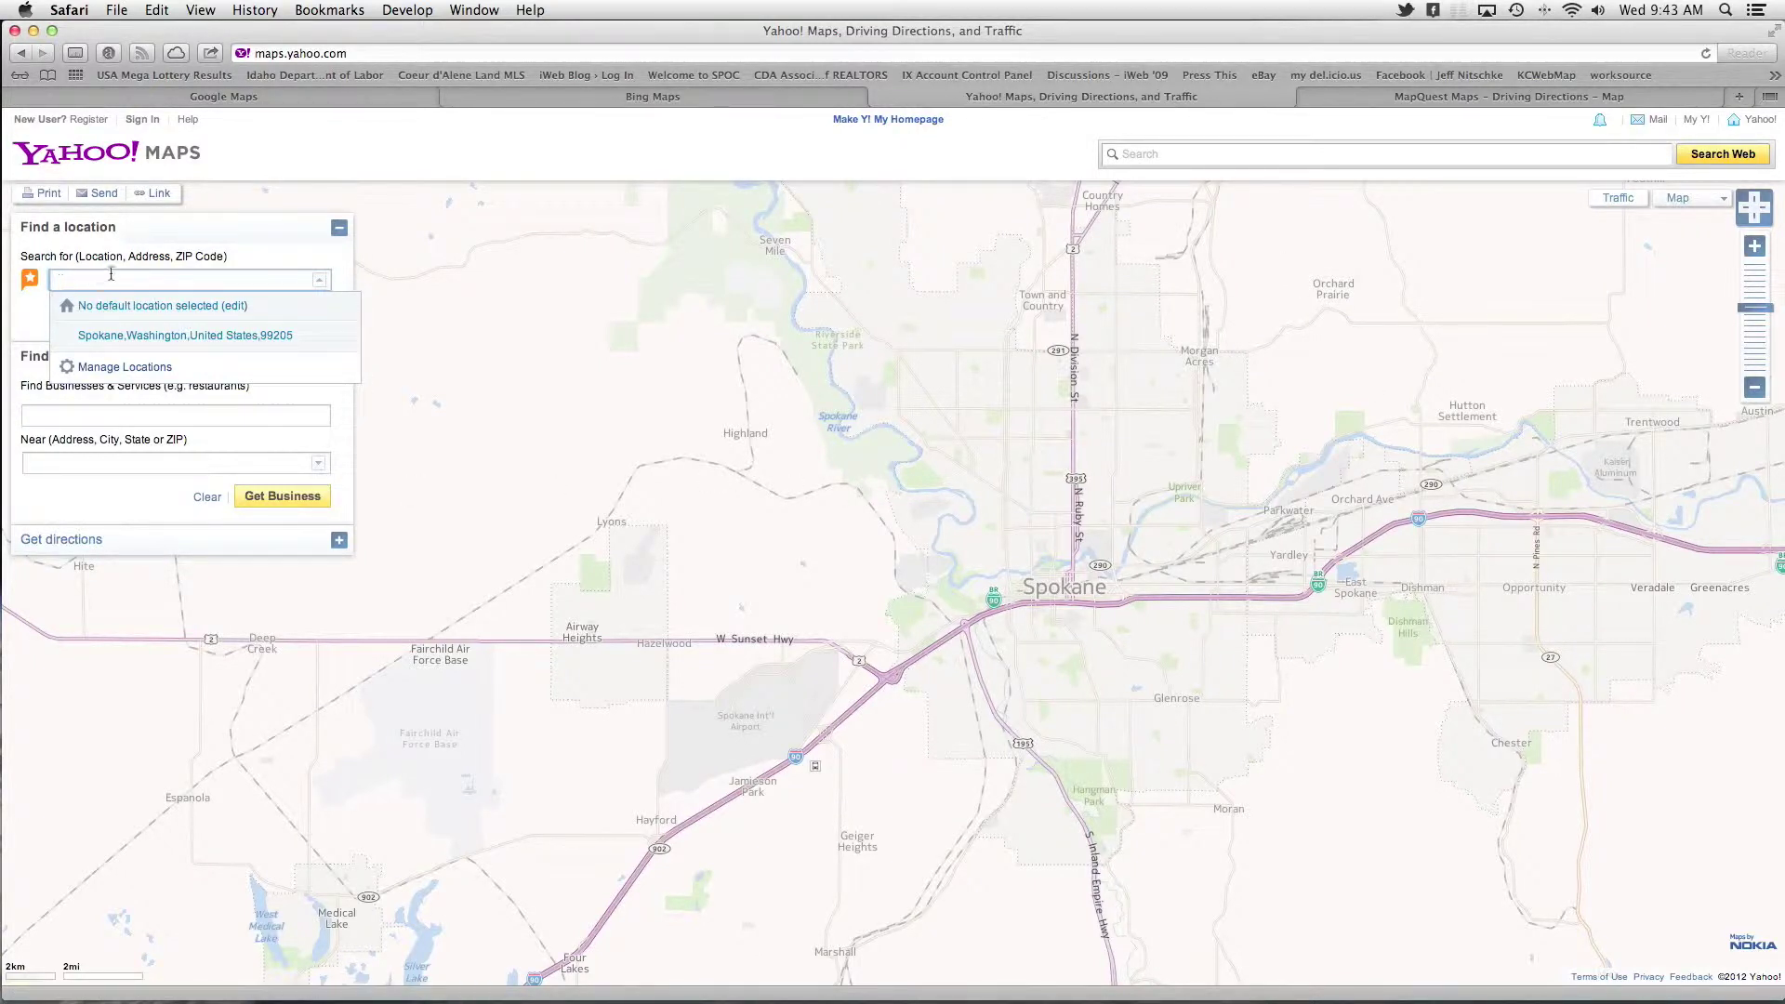
click(139, 335)
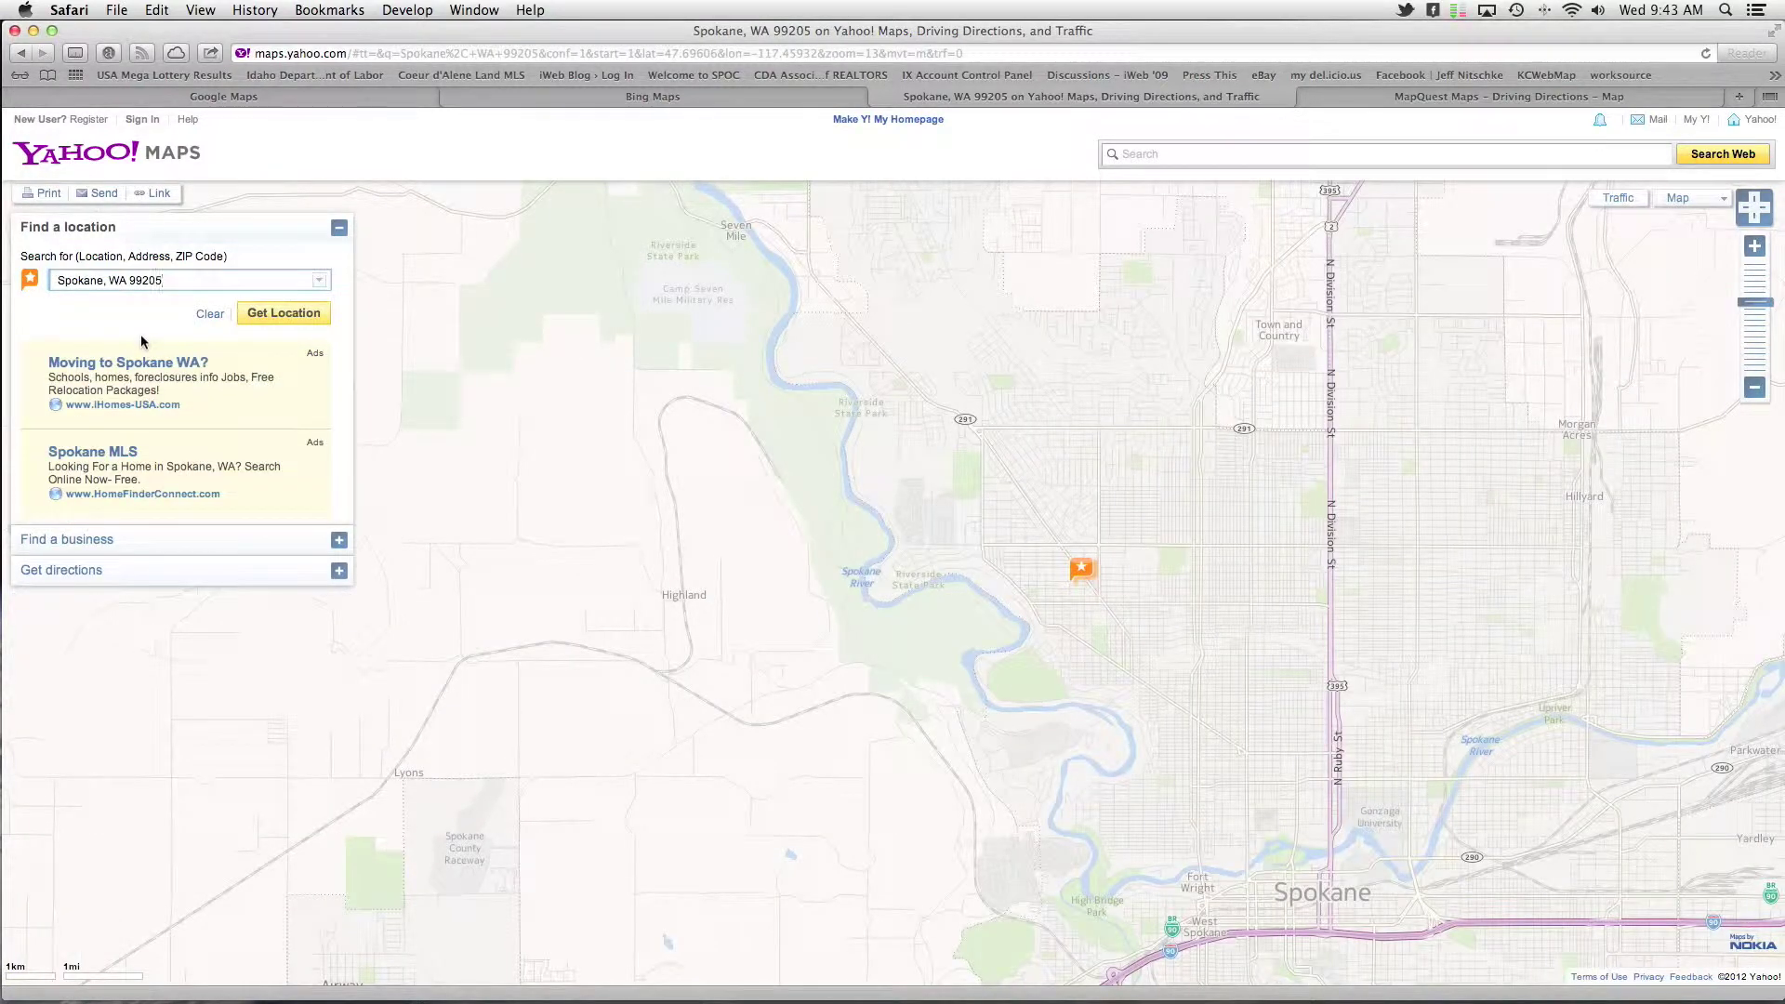
click(159, 195)
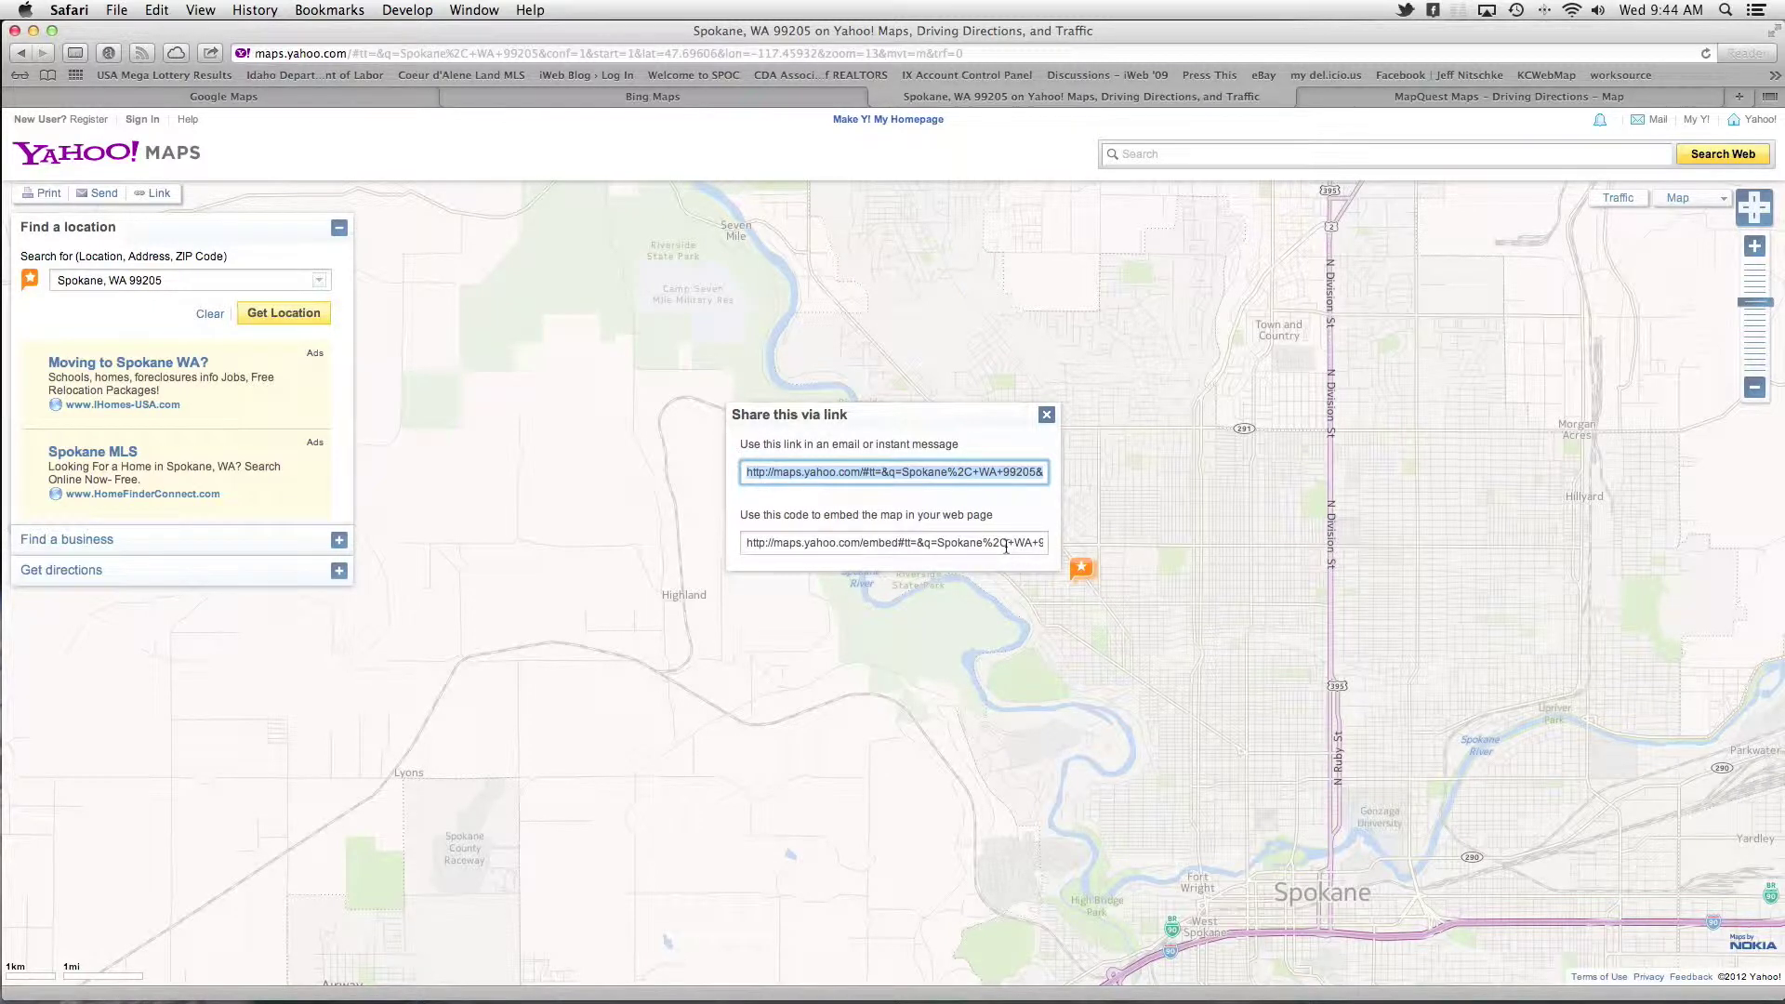
click(892, 544)
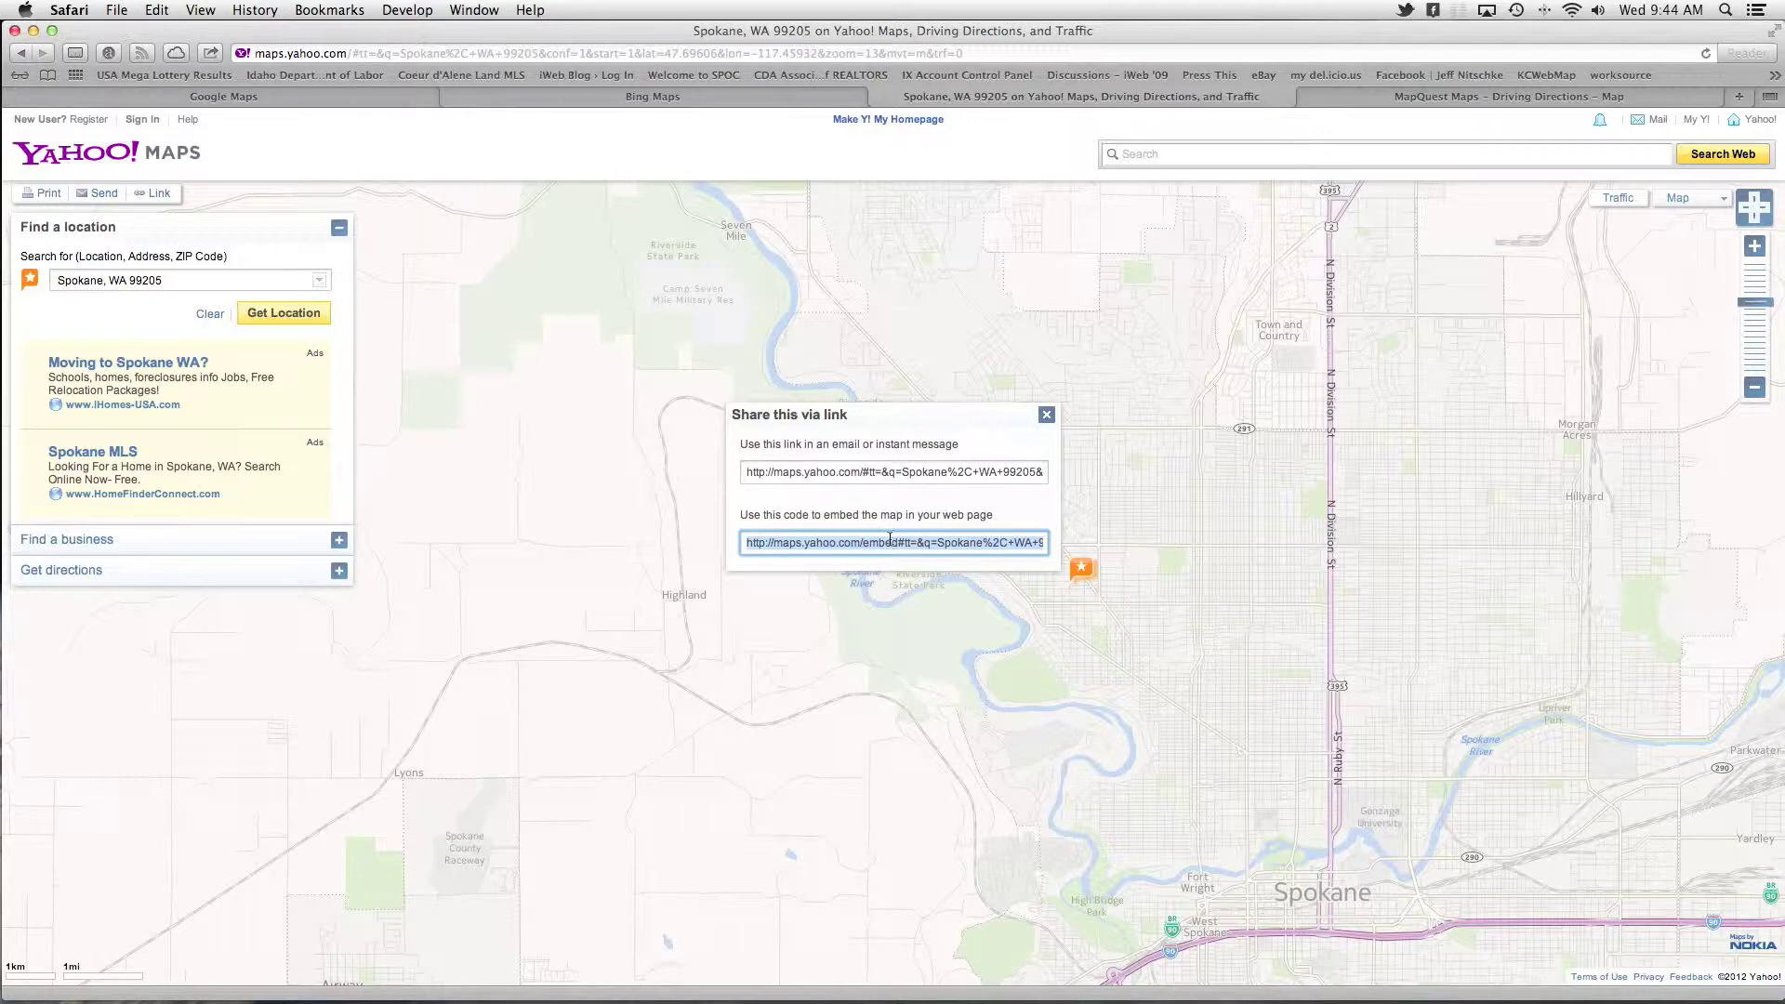
key(super+c)
mouse_move(1395, 940)
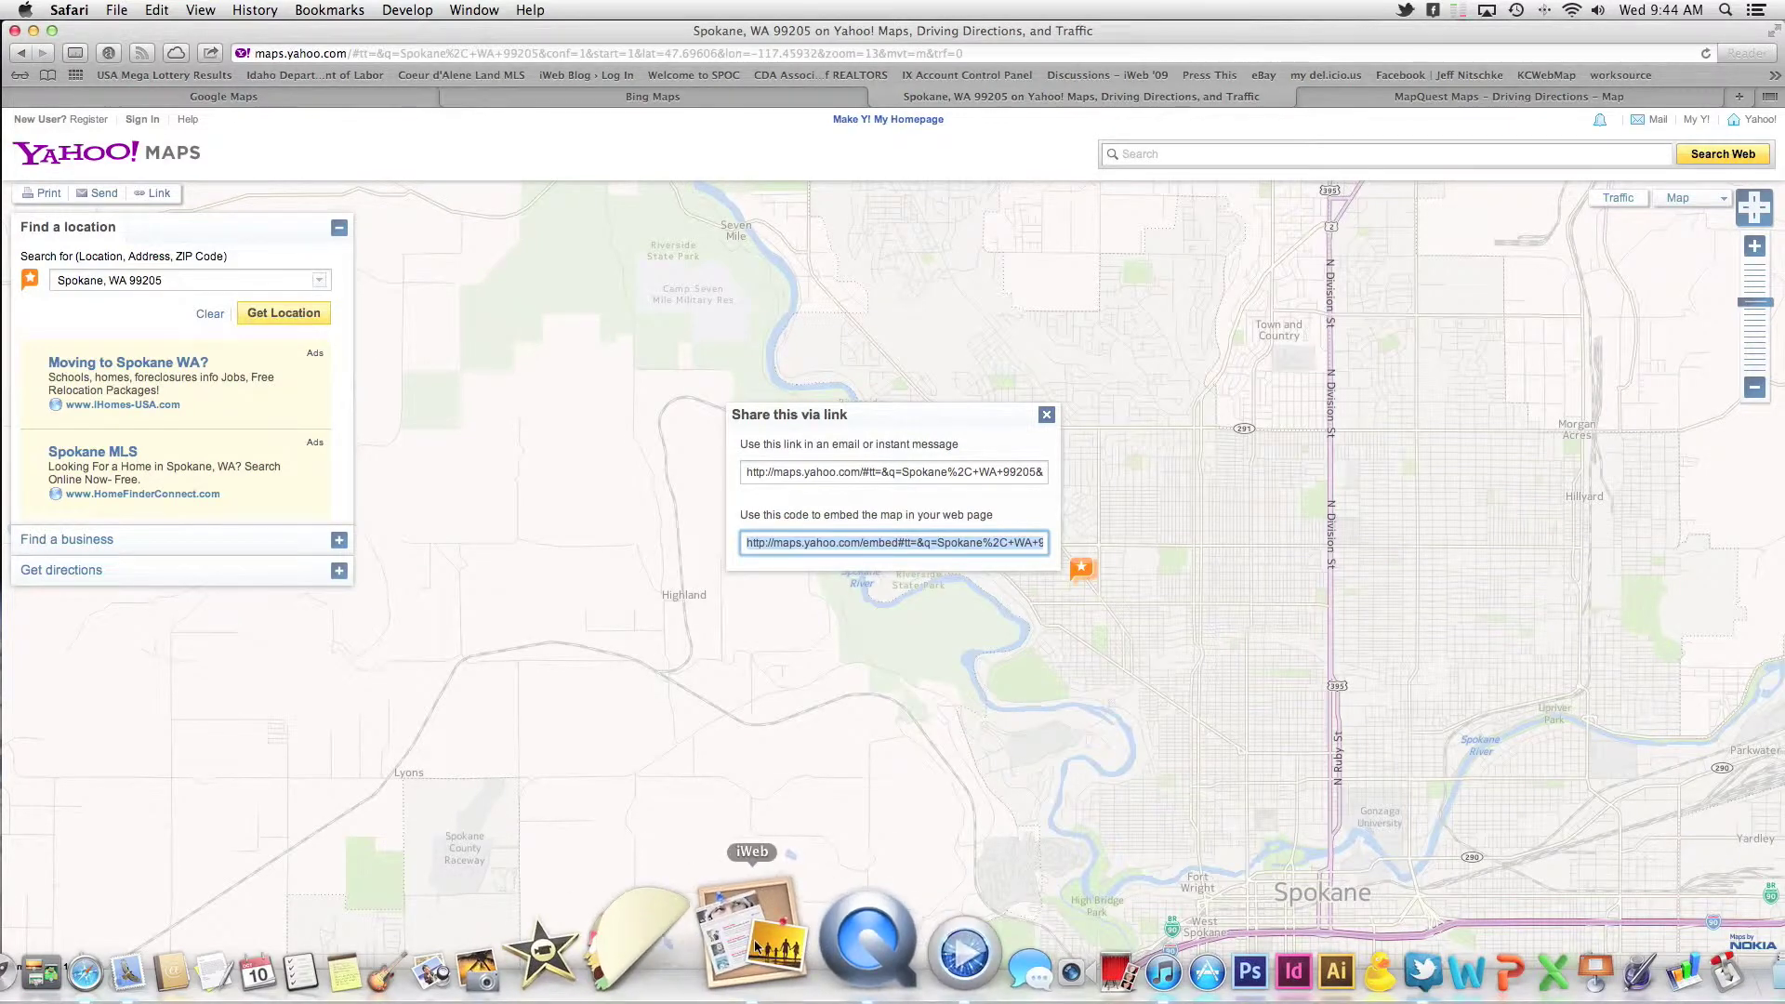
click(755, 945)
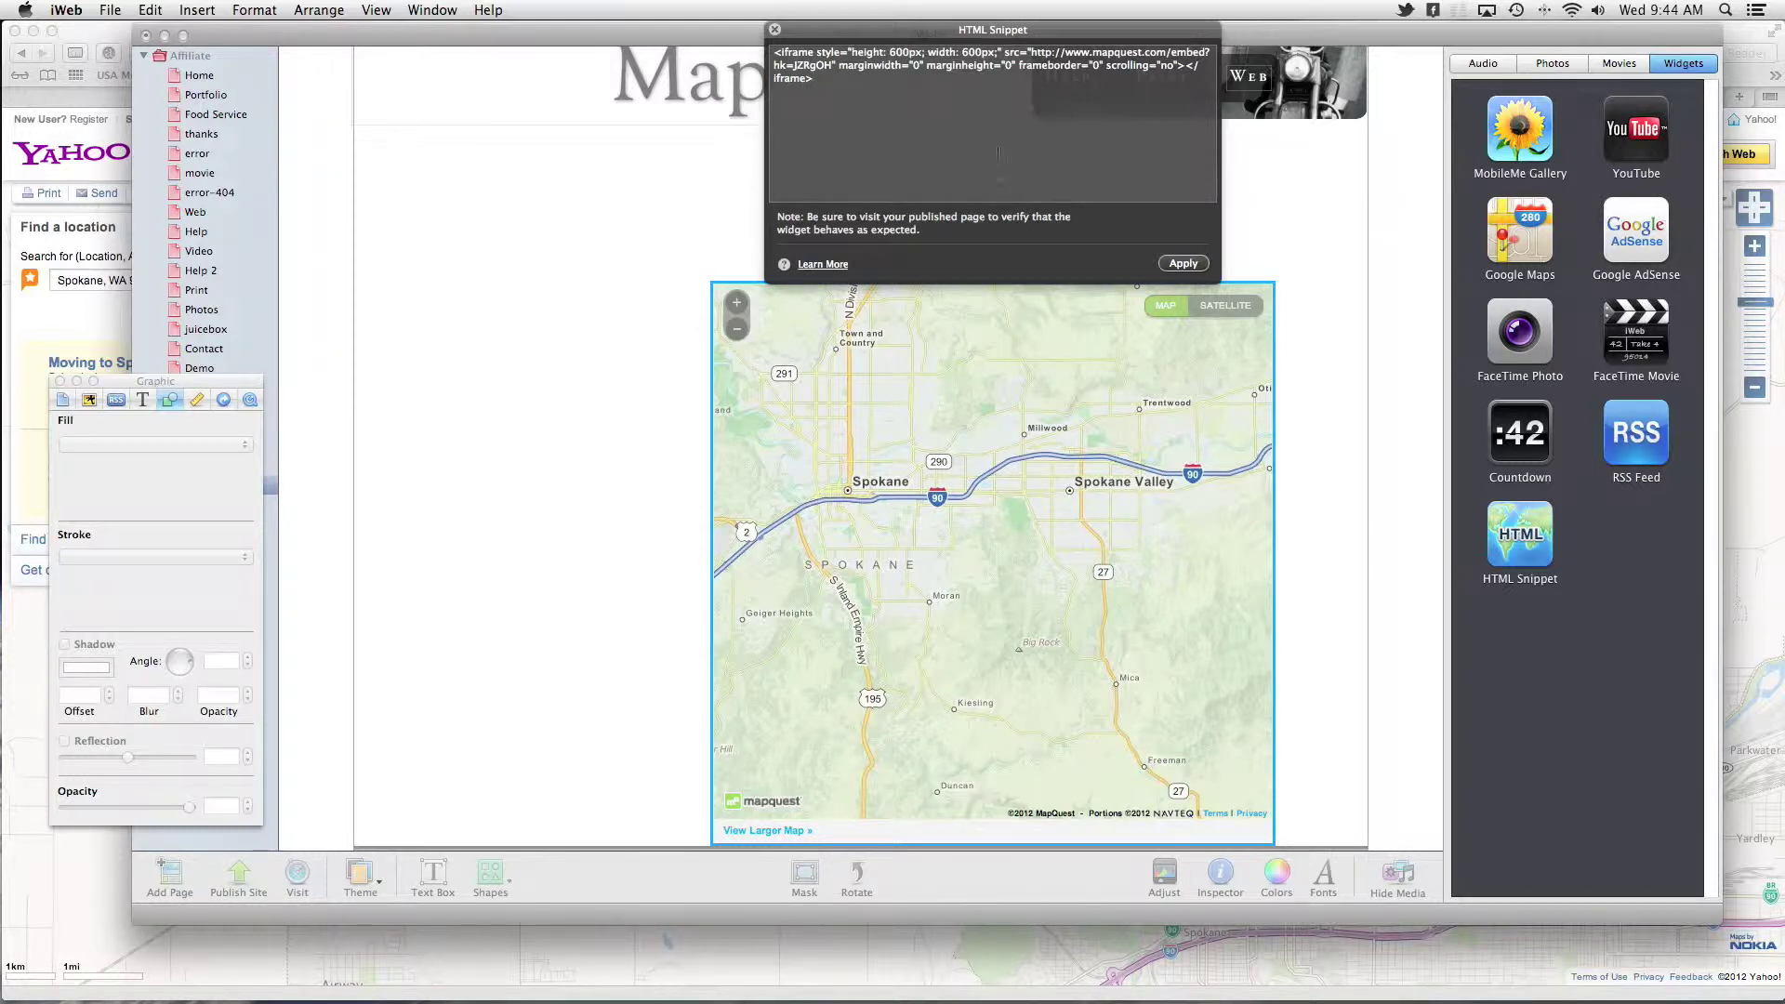
- Replace the iframe's MapQuest address with the Yahoo Maps Spokane address and apply the code
key(super+v)
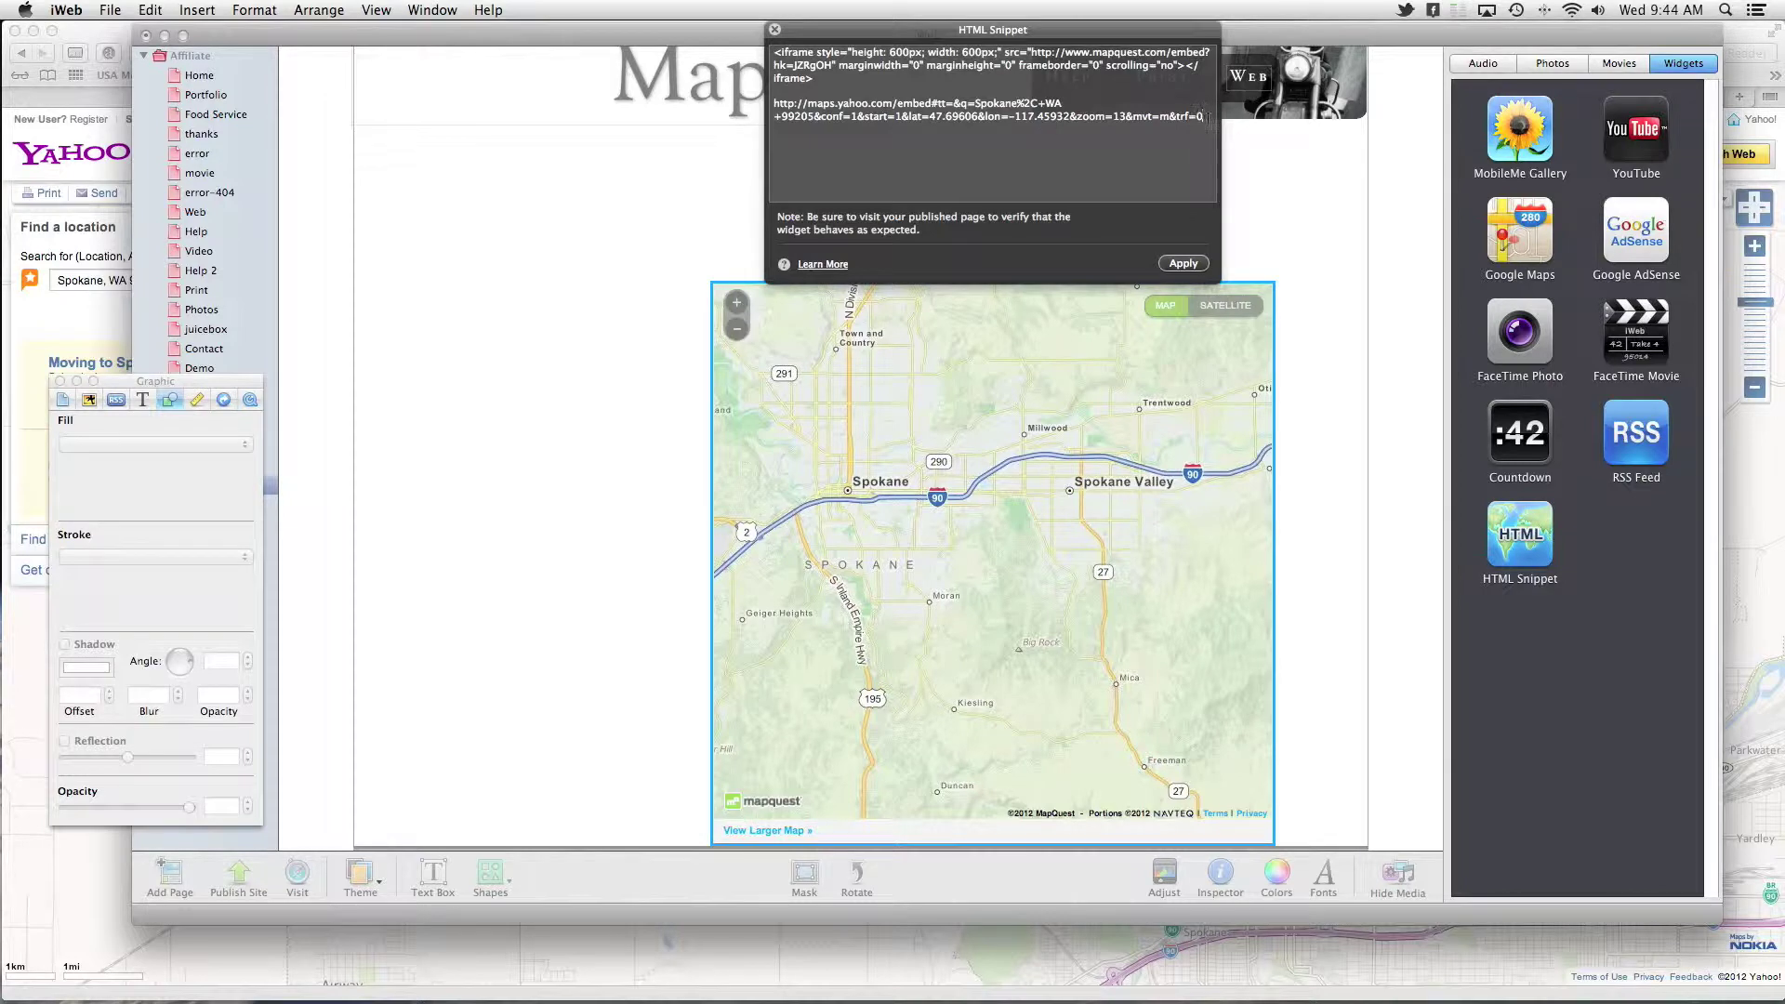
drag(1206, 116, 766, 104)
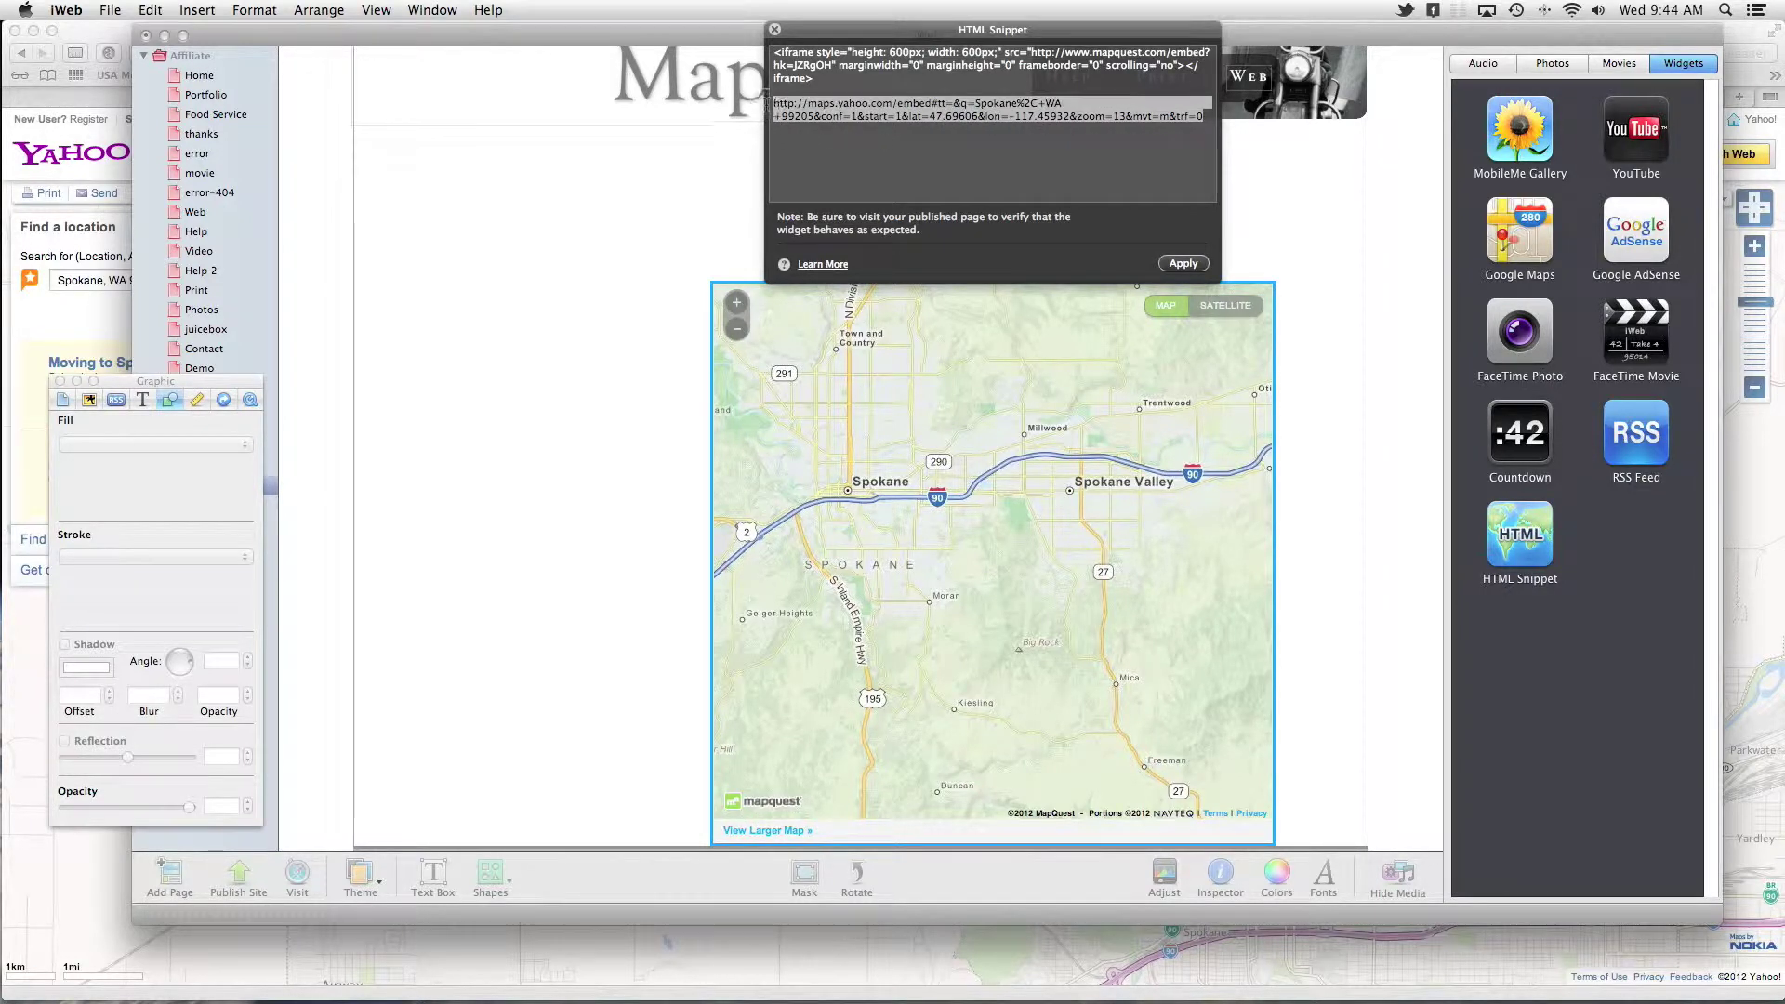
key(super+c)
drag(1032, 52, 825, 63)
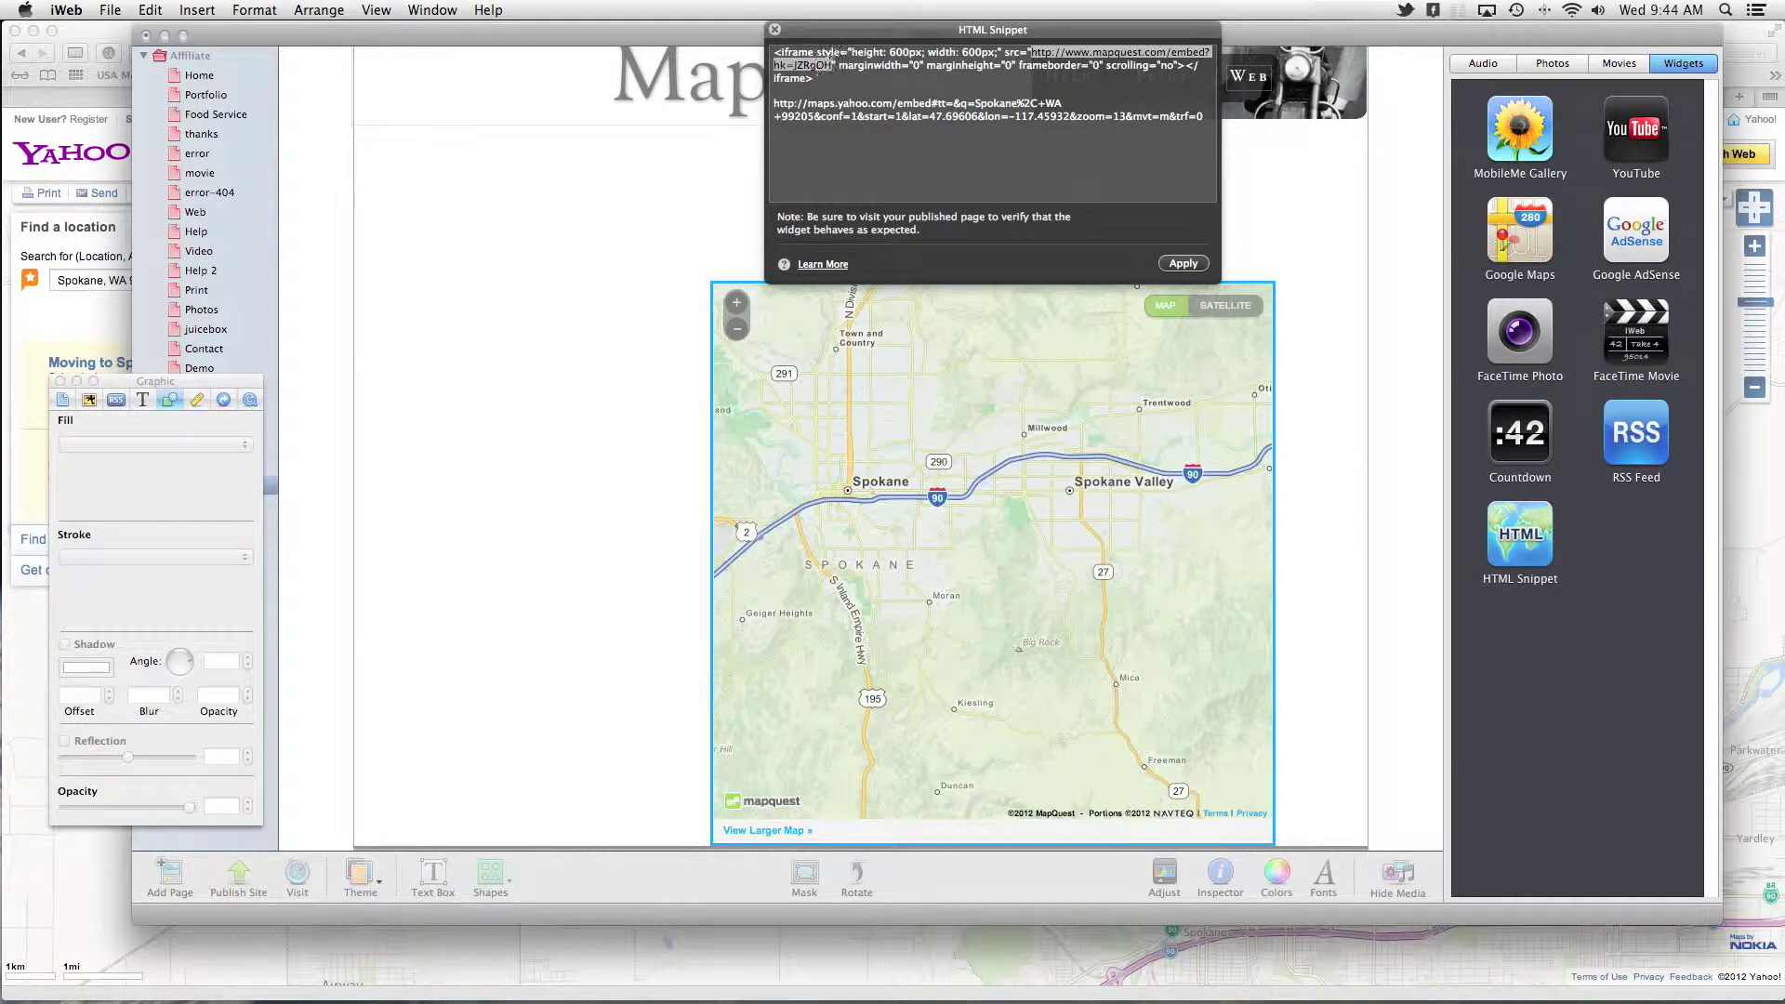
key(super+v)
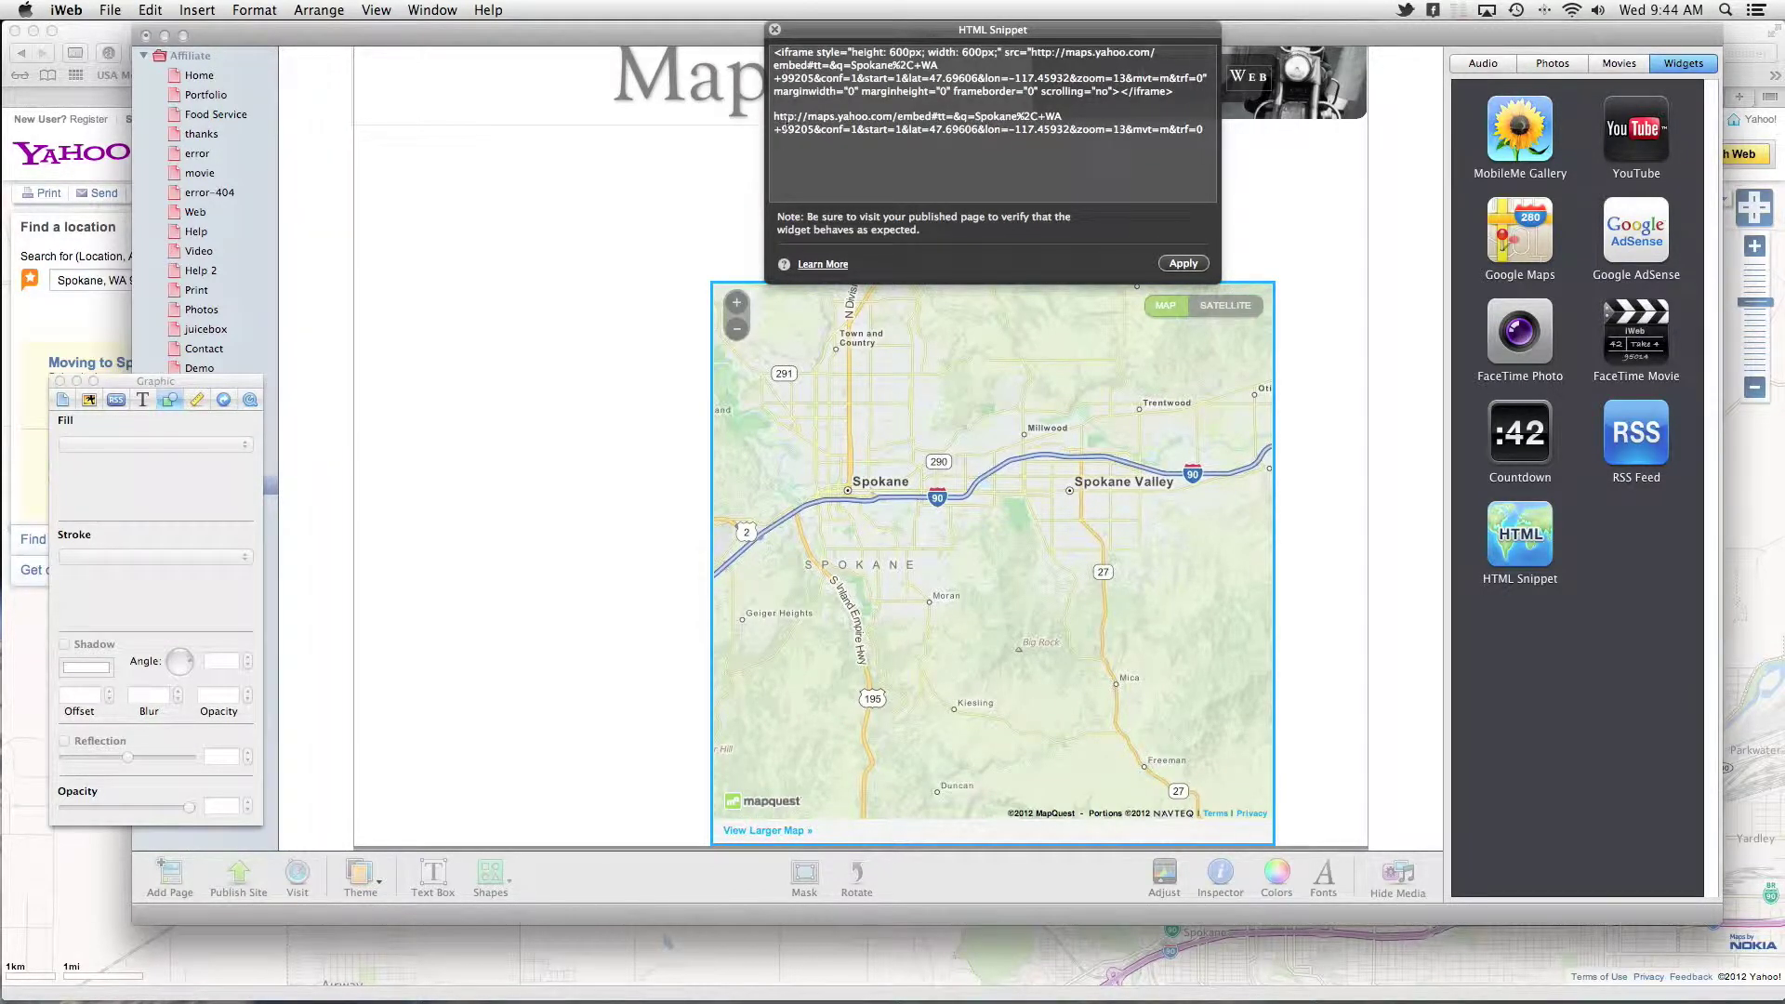
drag(774, 117, 1037, 156)
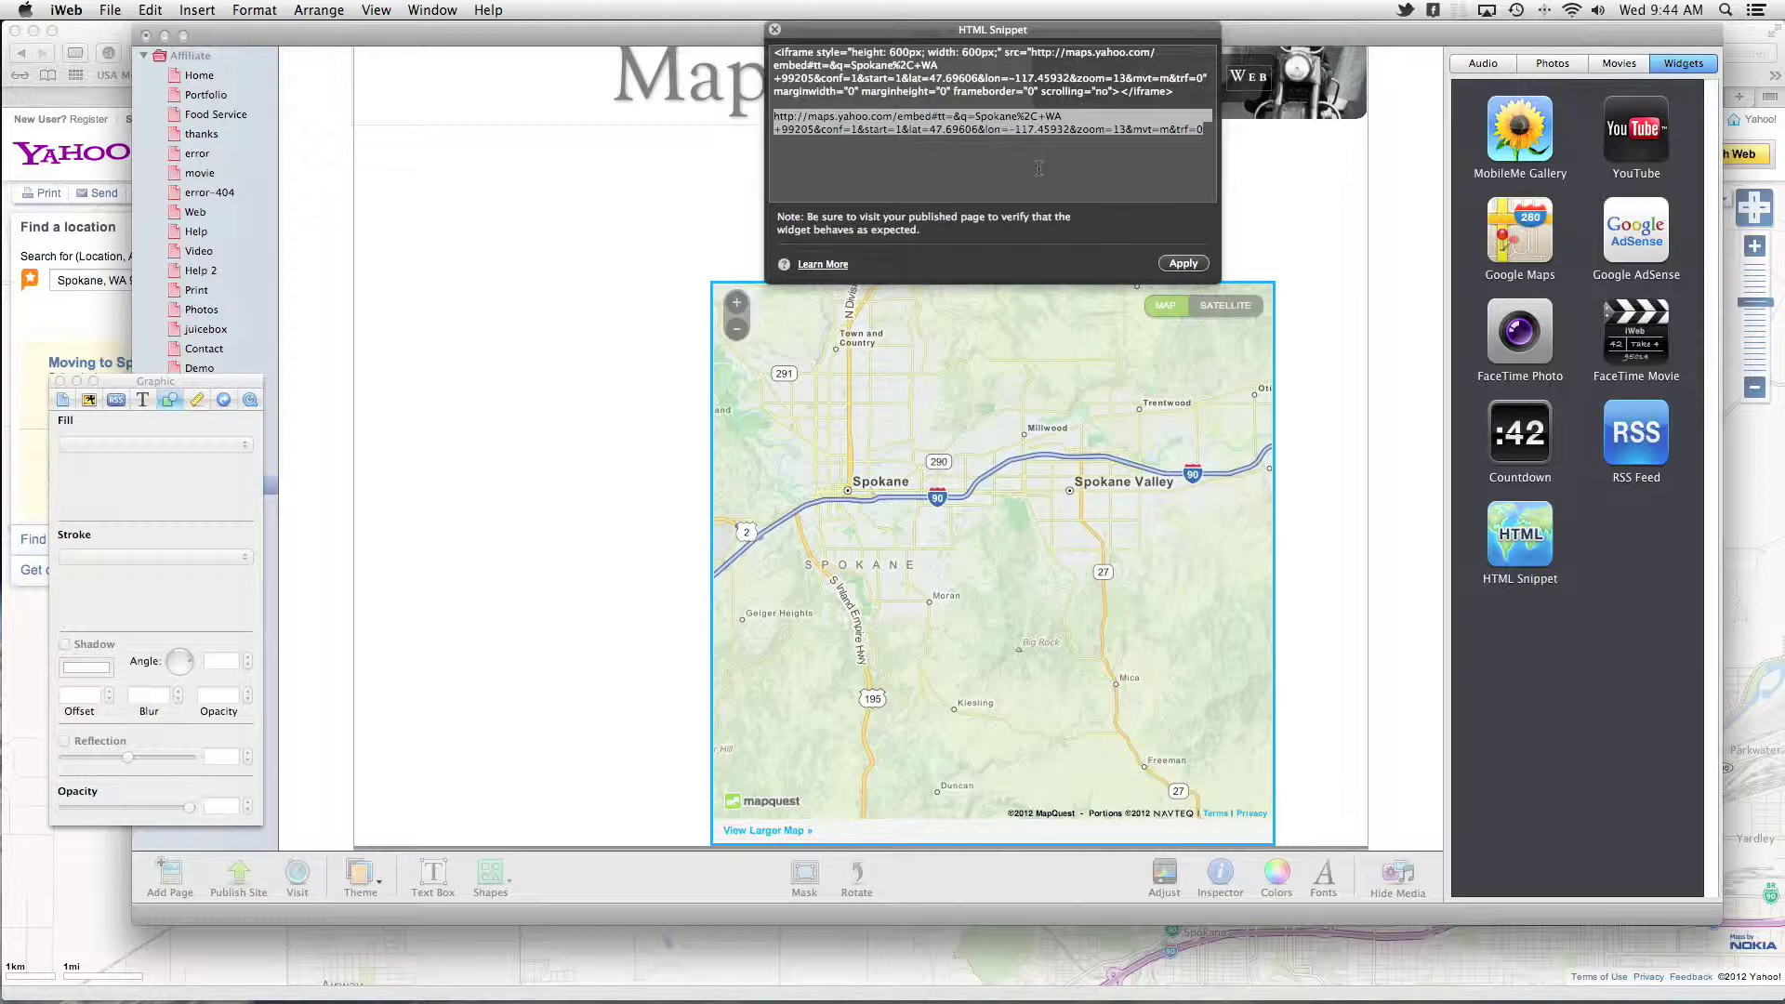
key(BackSpace)
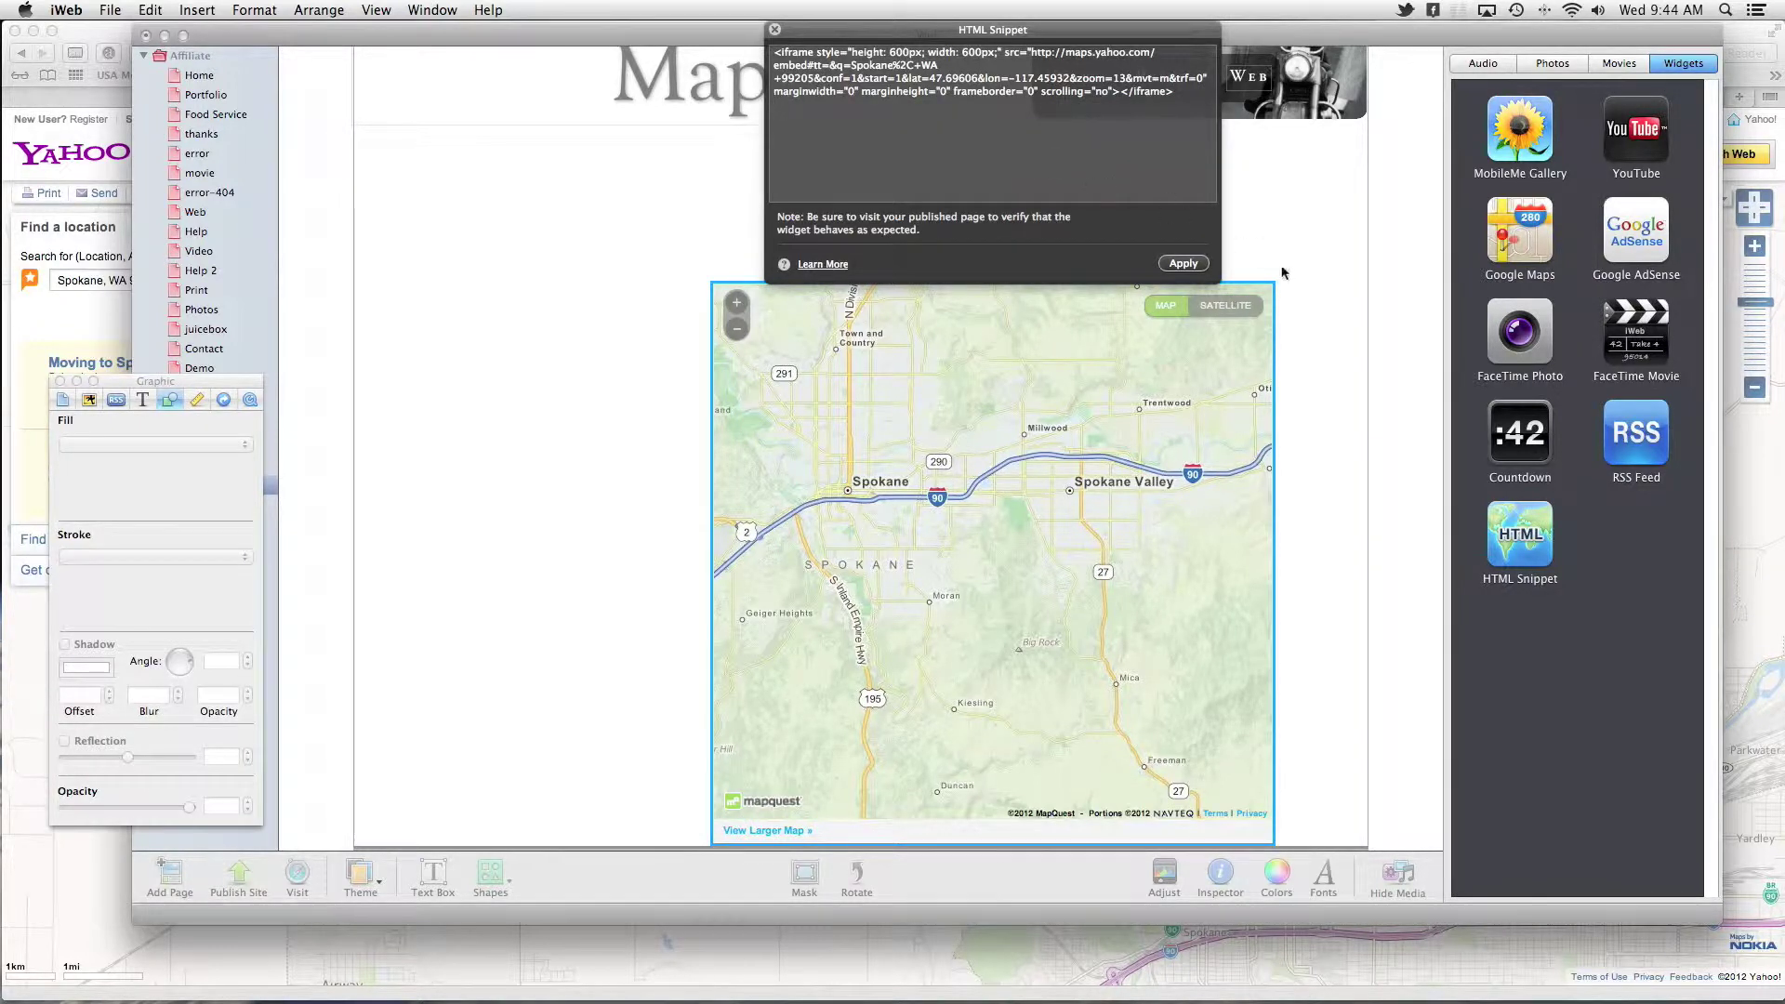
click(1183, 263)
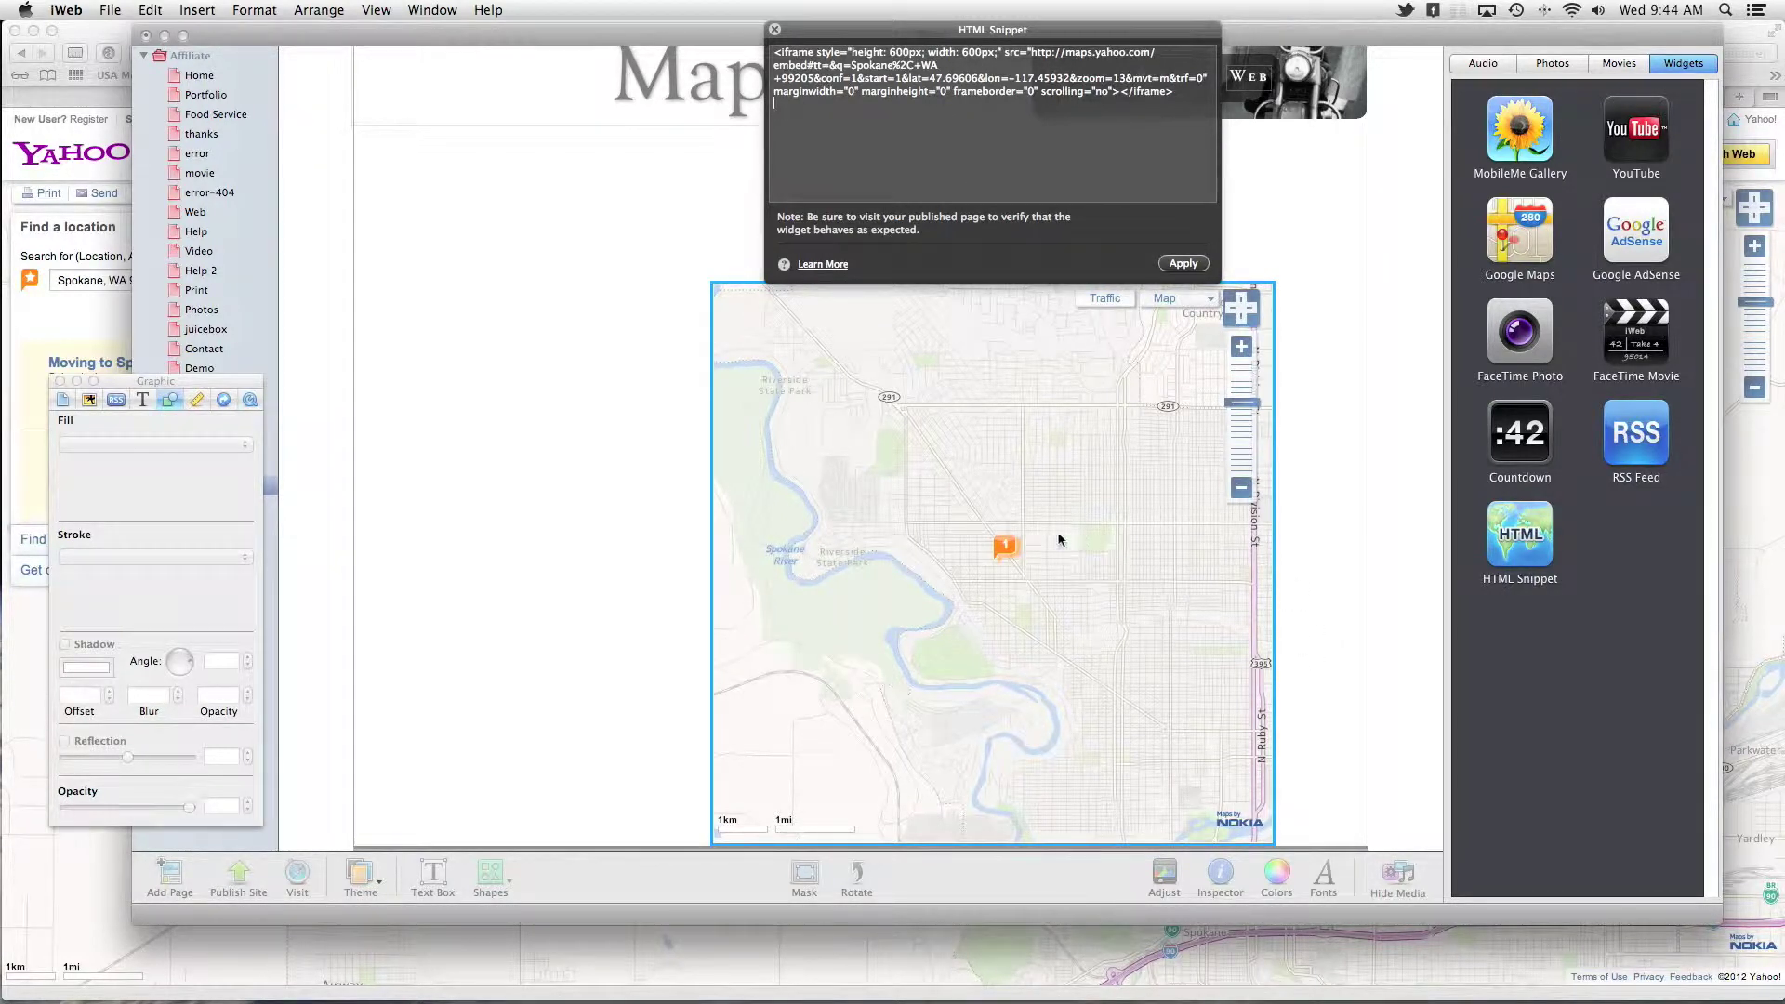
- Zoom and pan the embedded Yahoo map across Spokane, then close the snippet editor
click(1088, 517)
click(1050, 587)
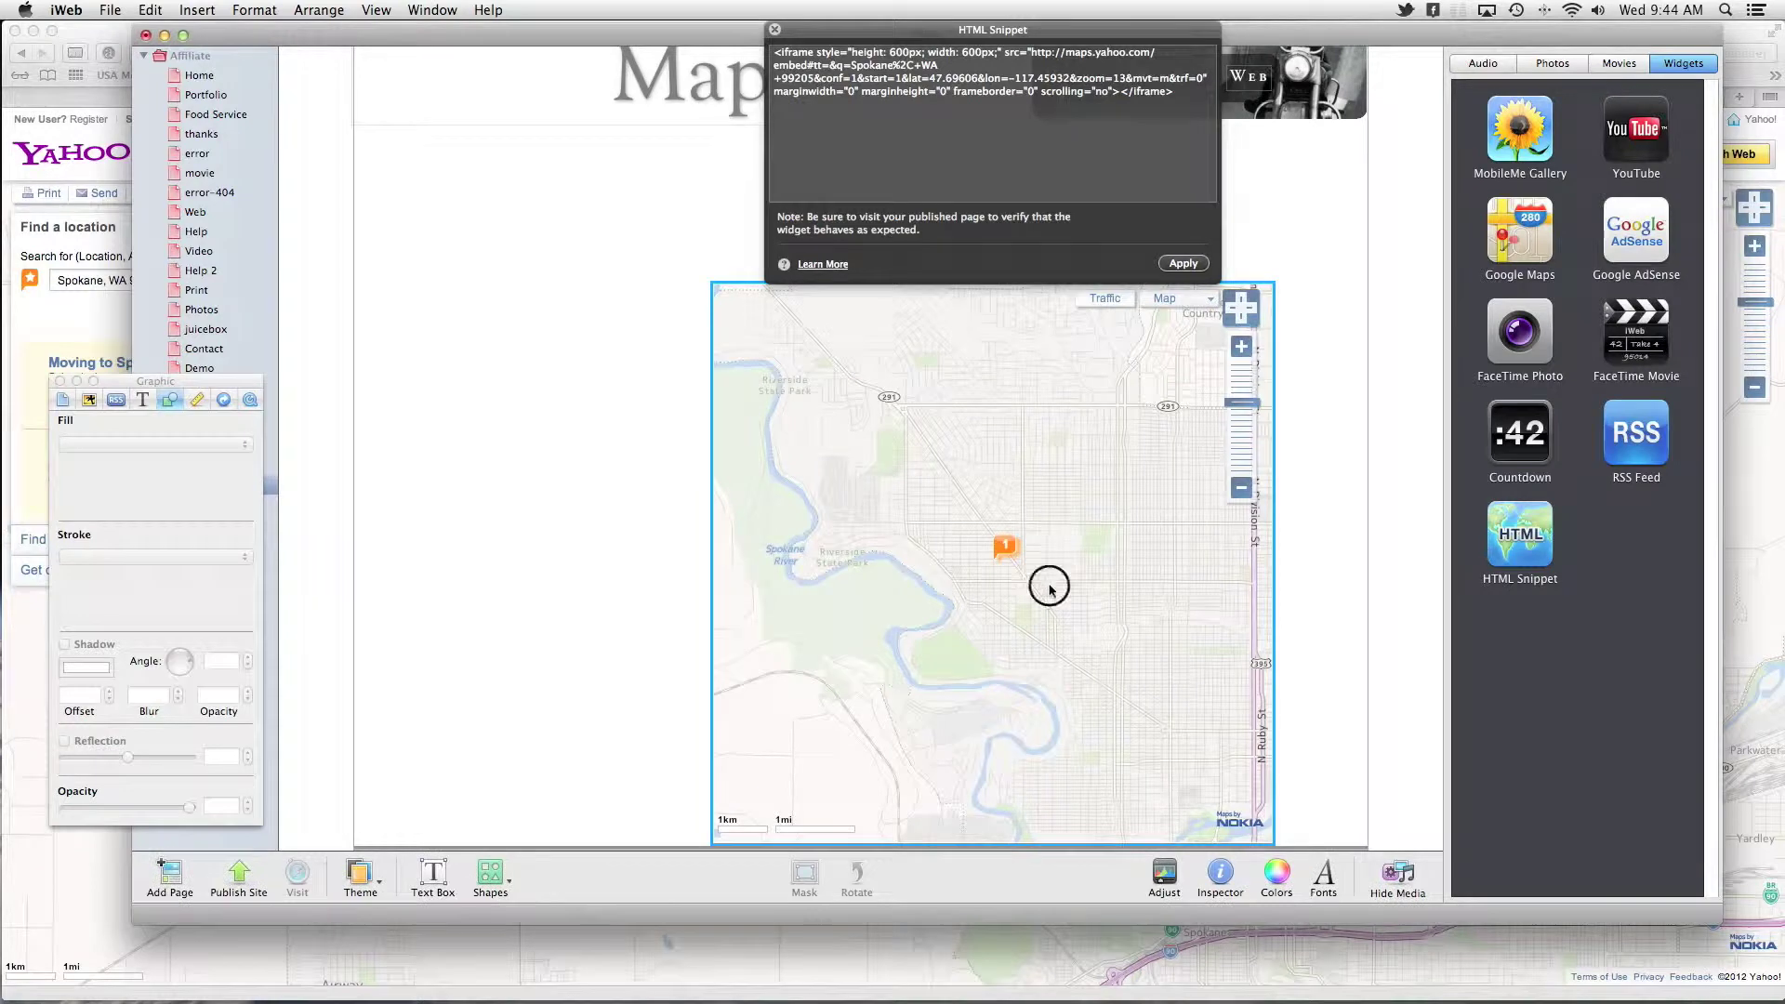
double_click(1050, 587)
drag(1050, 586, 953, 598)
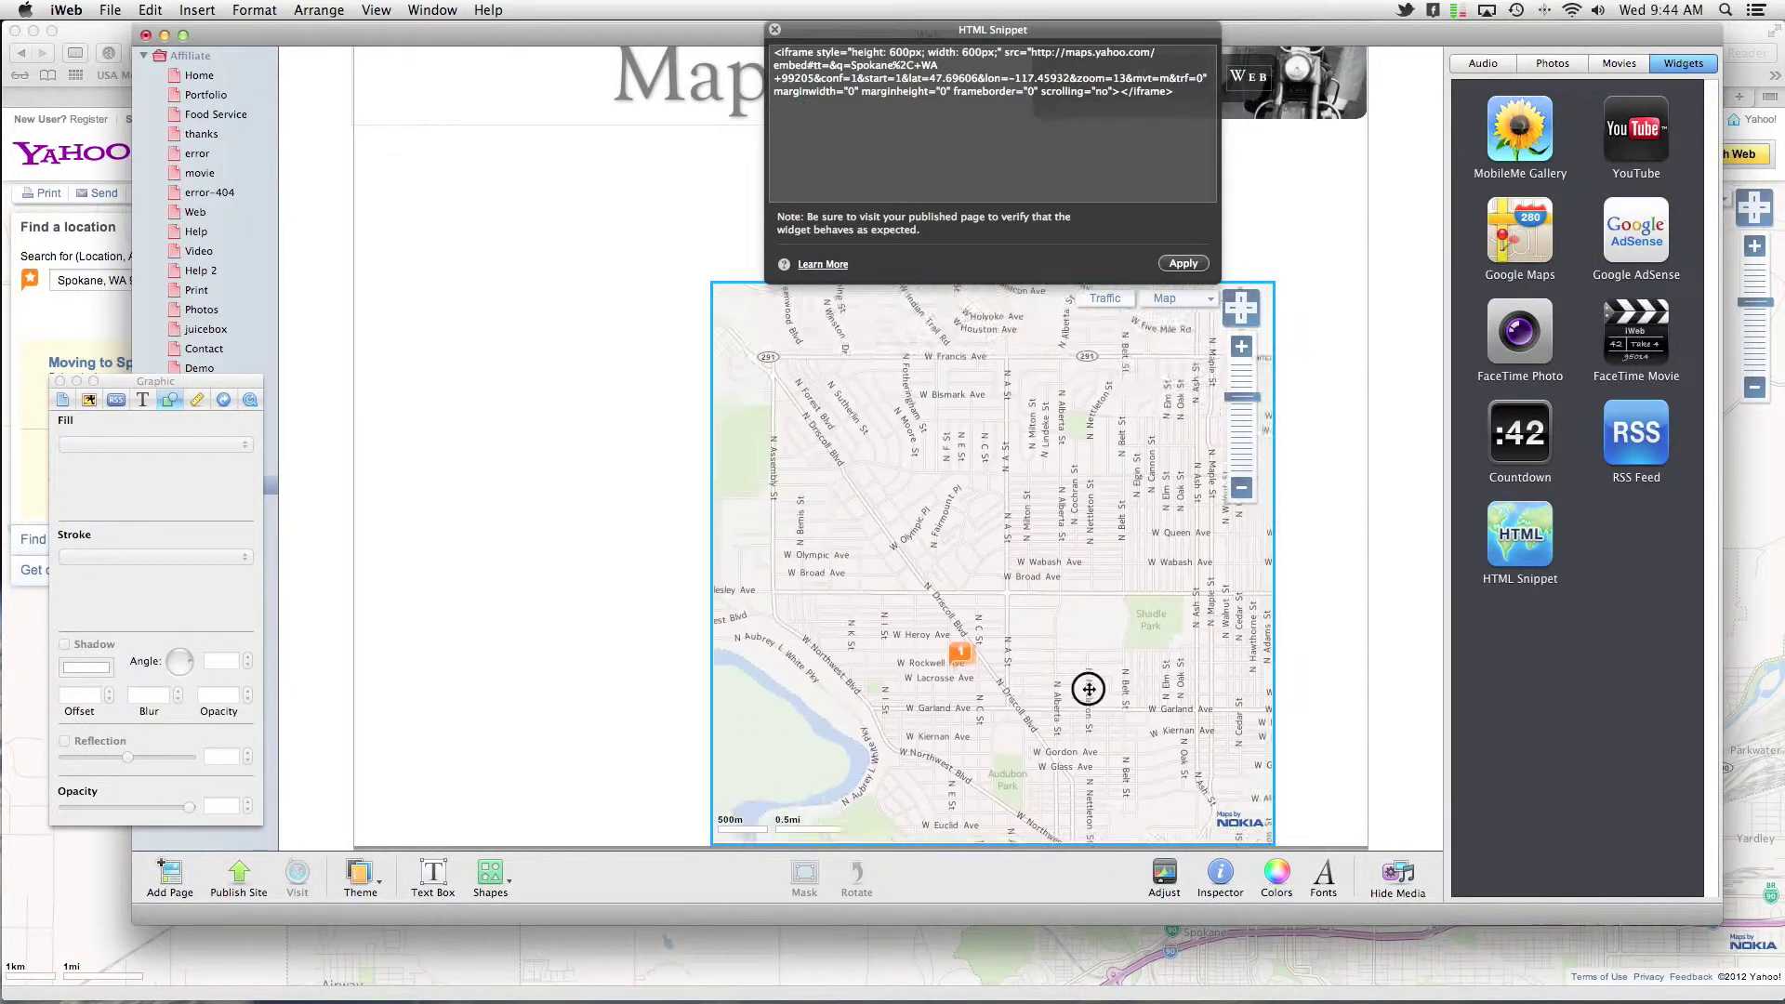
scroll(1089, 689, down, 10)
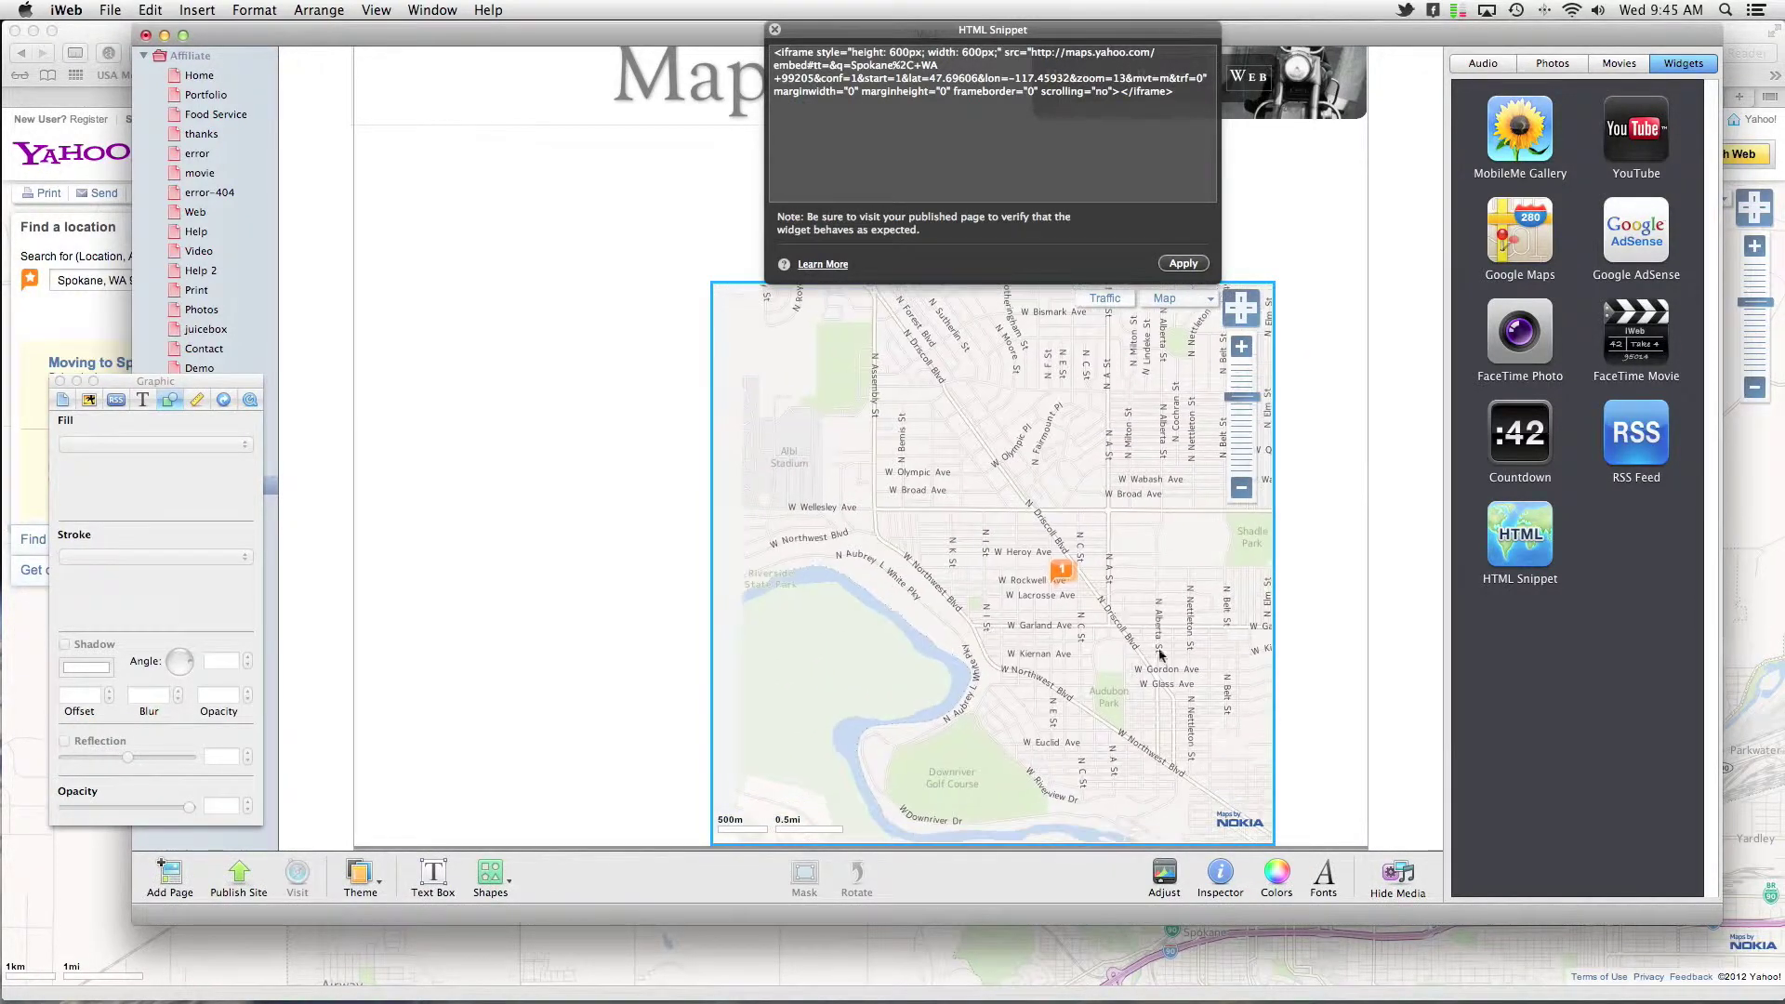
click(1316, 628)
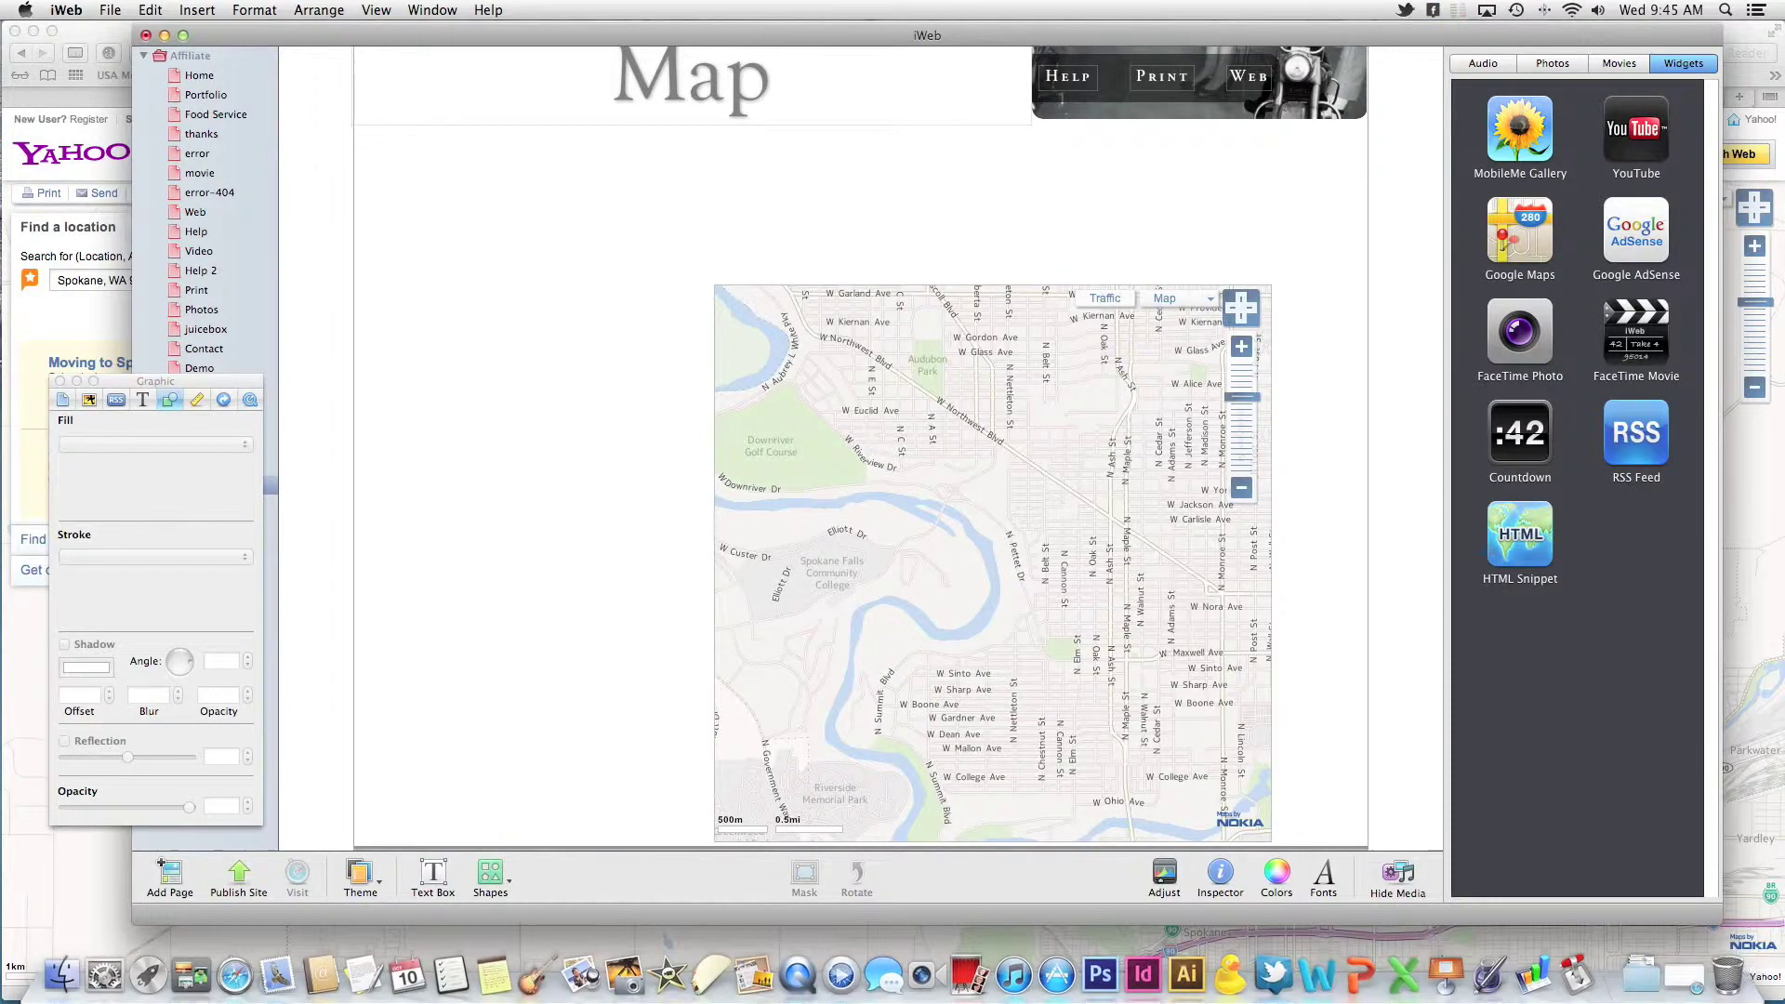
- Try Bing Maps Directions with 'spokane, WA' as the starting point
click(1766, 753)
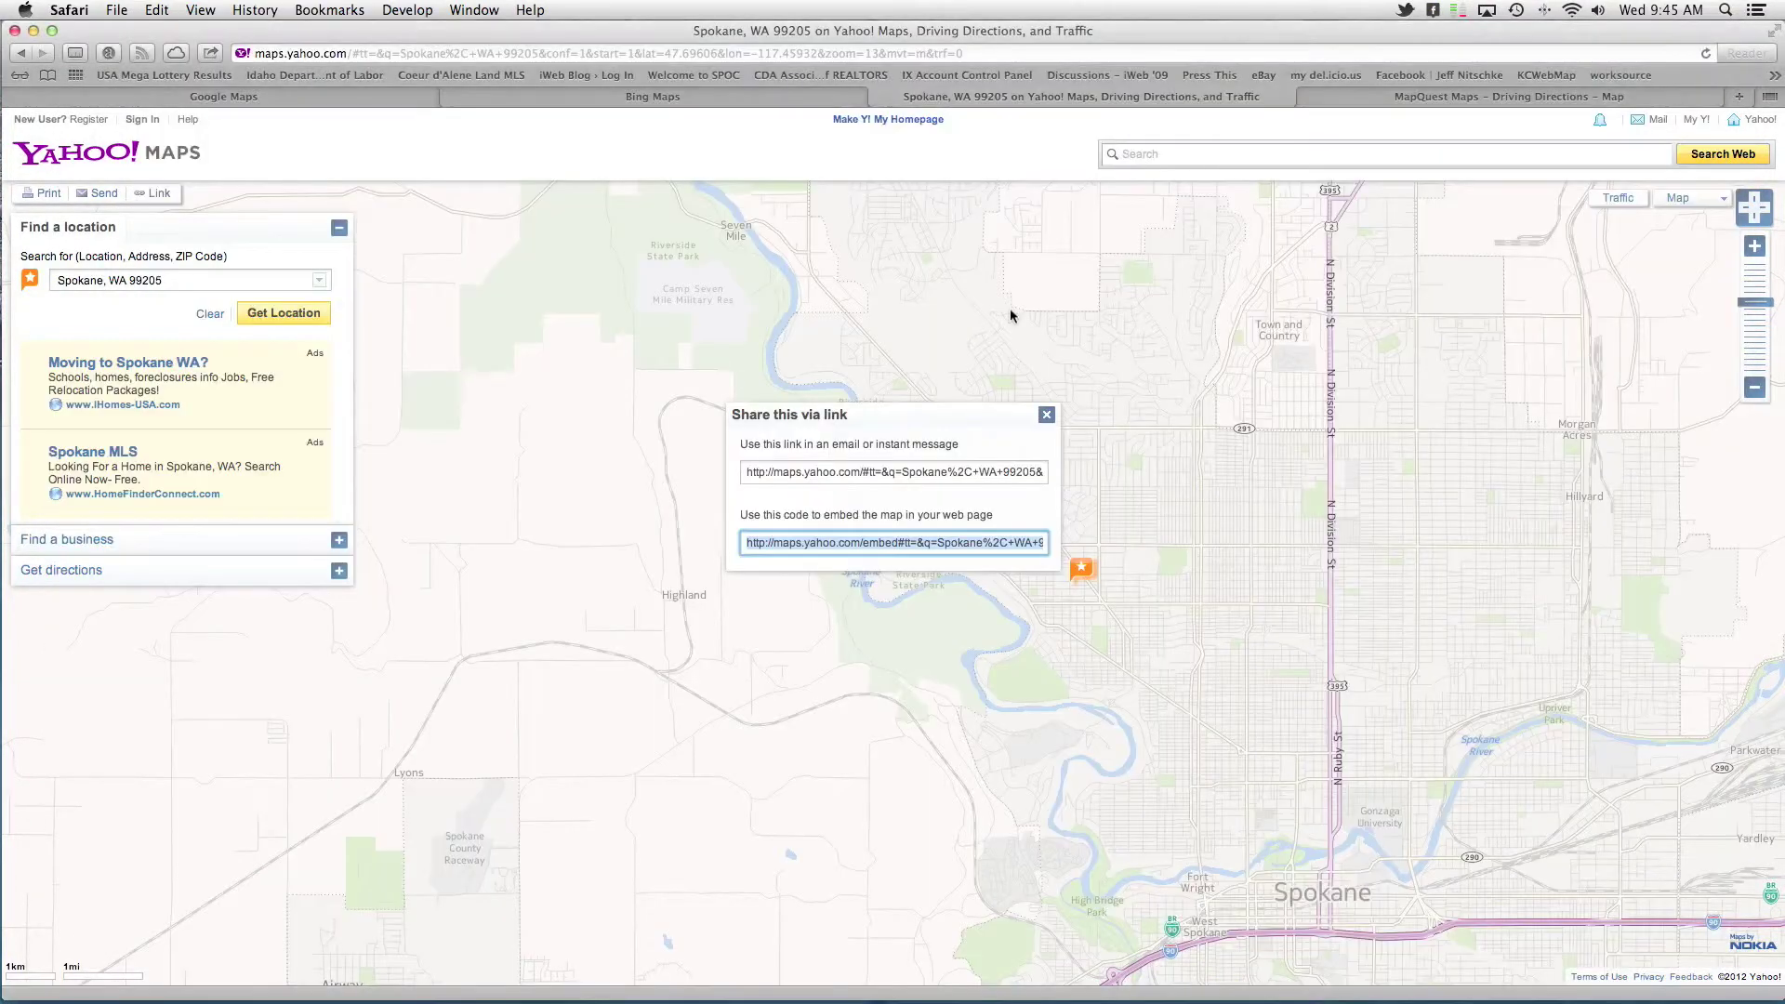
click(638, 97)
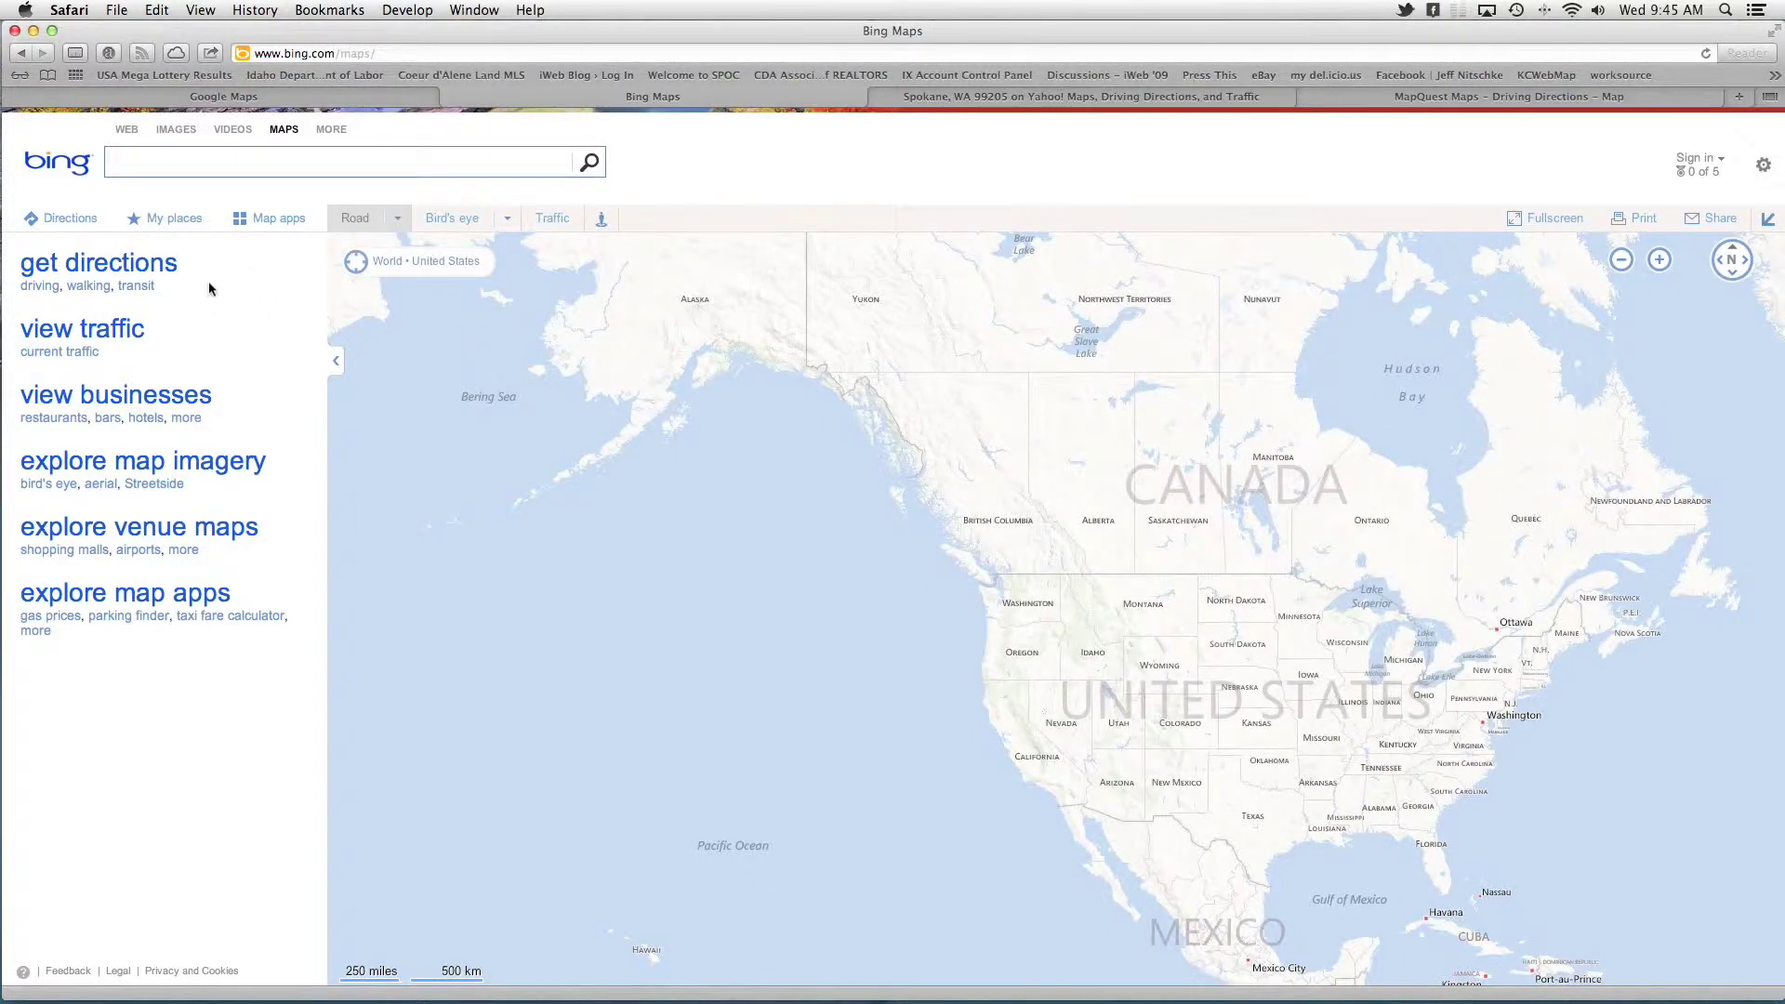
click(51, 220)
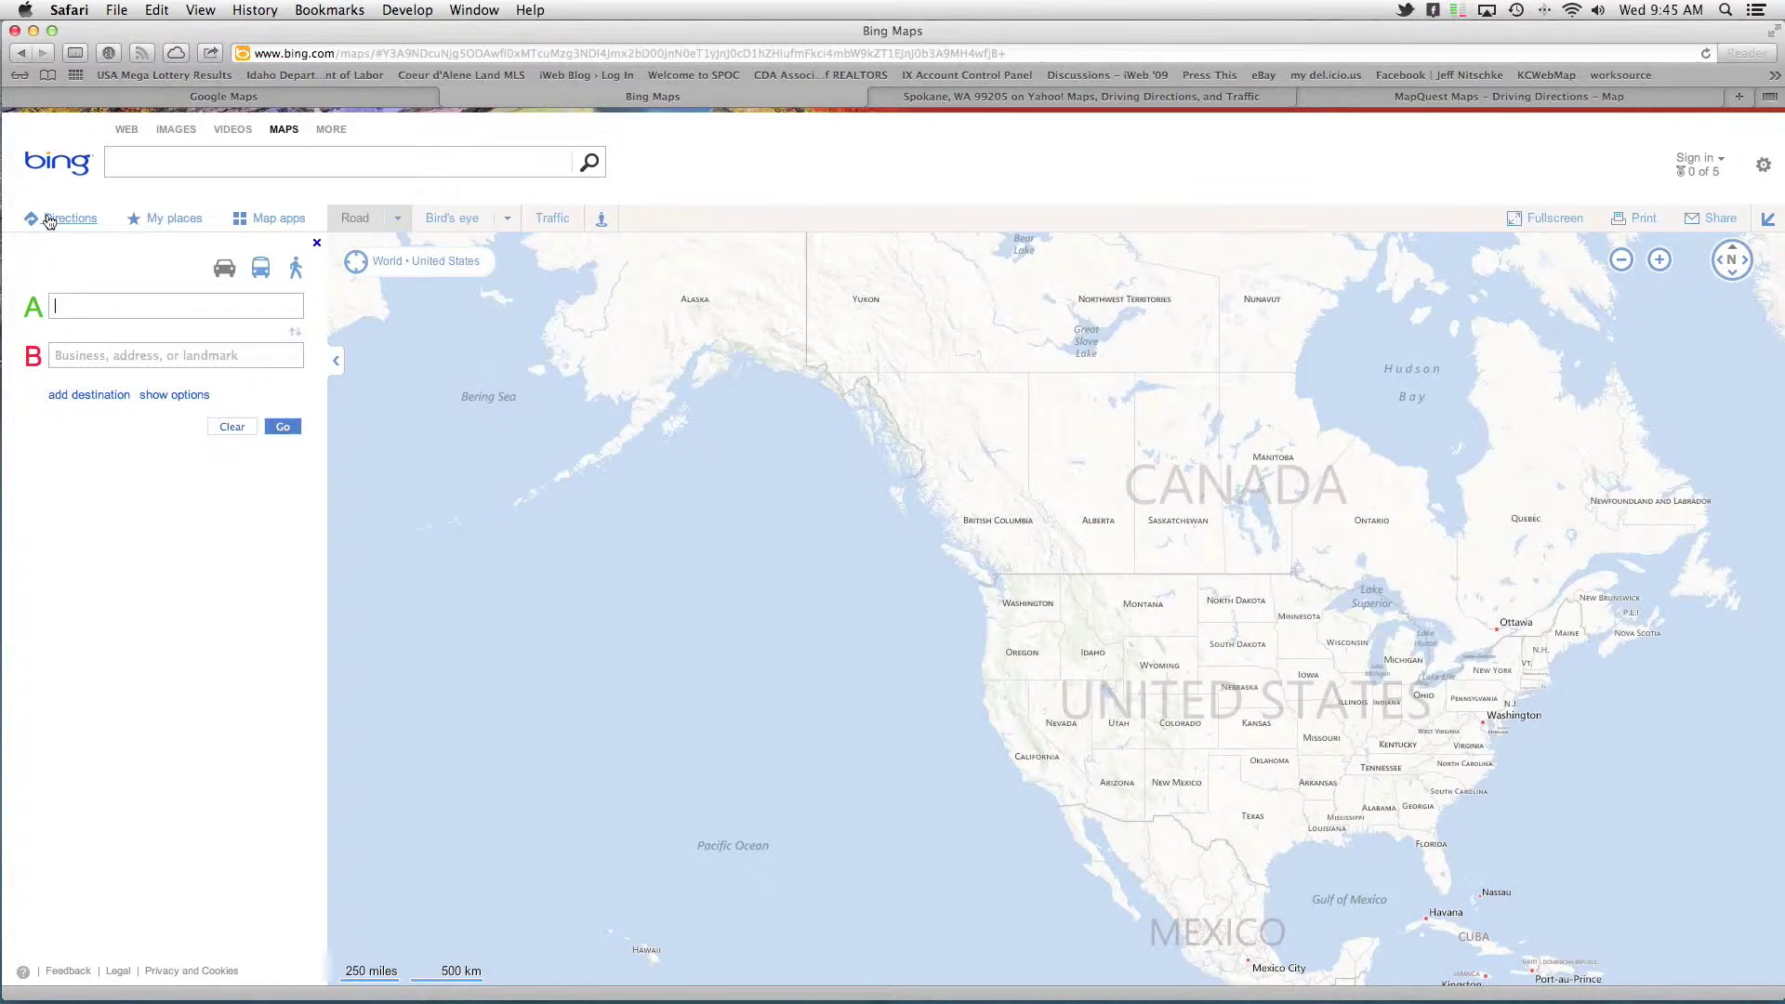
text(spokane)
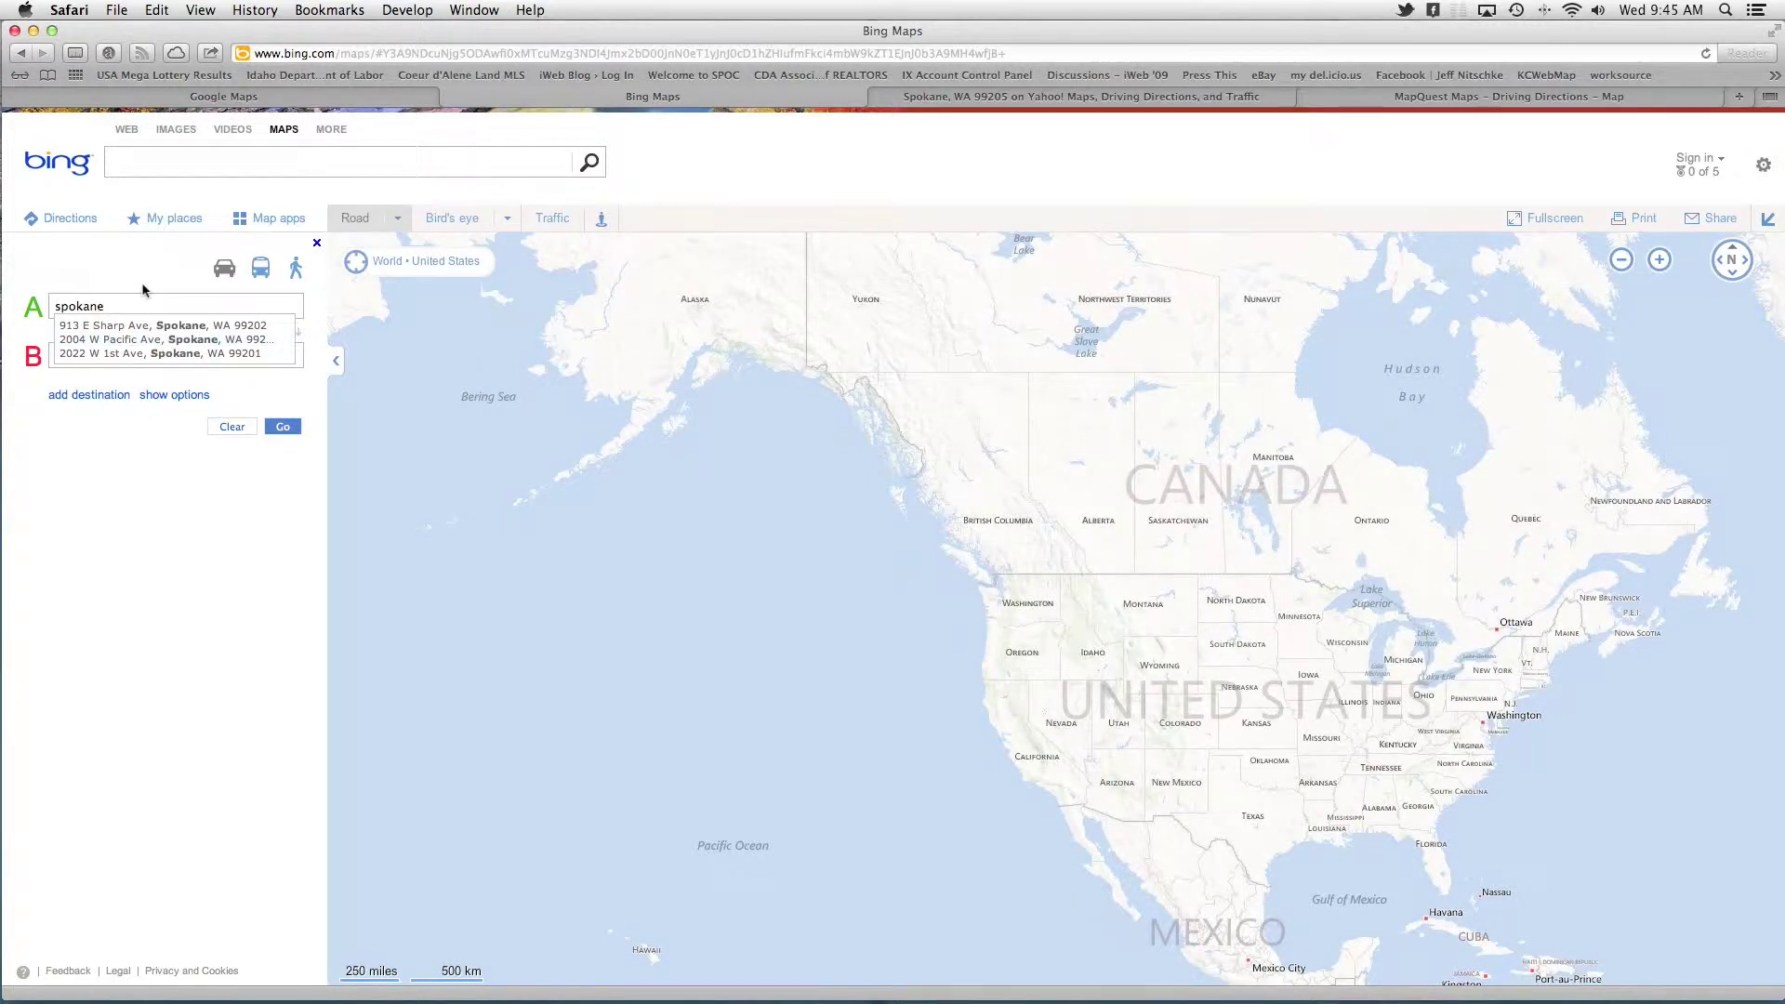
text(, WA)
key(Escape)
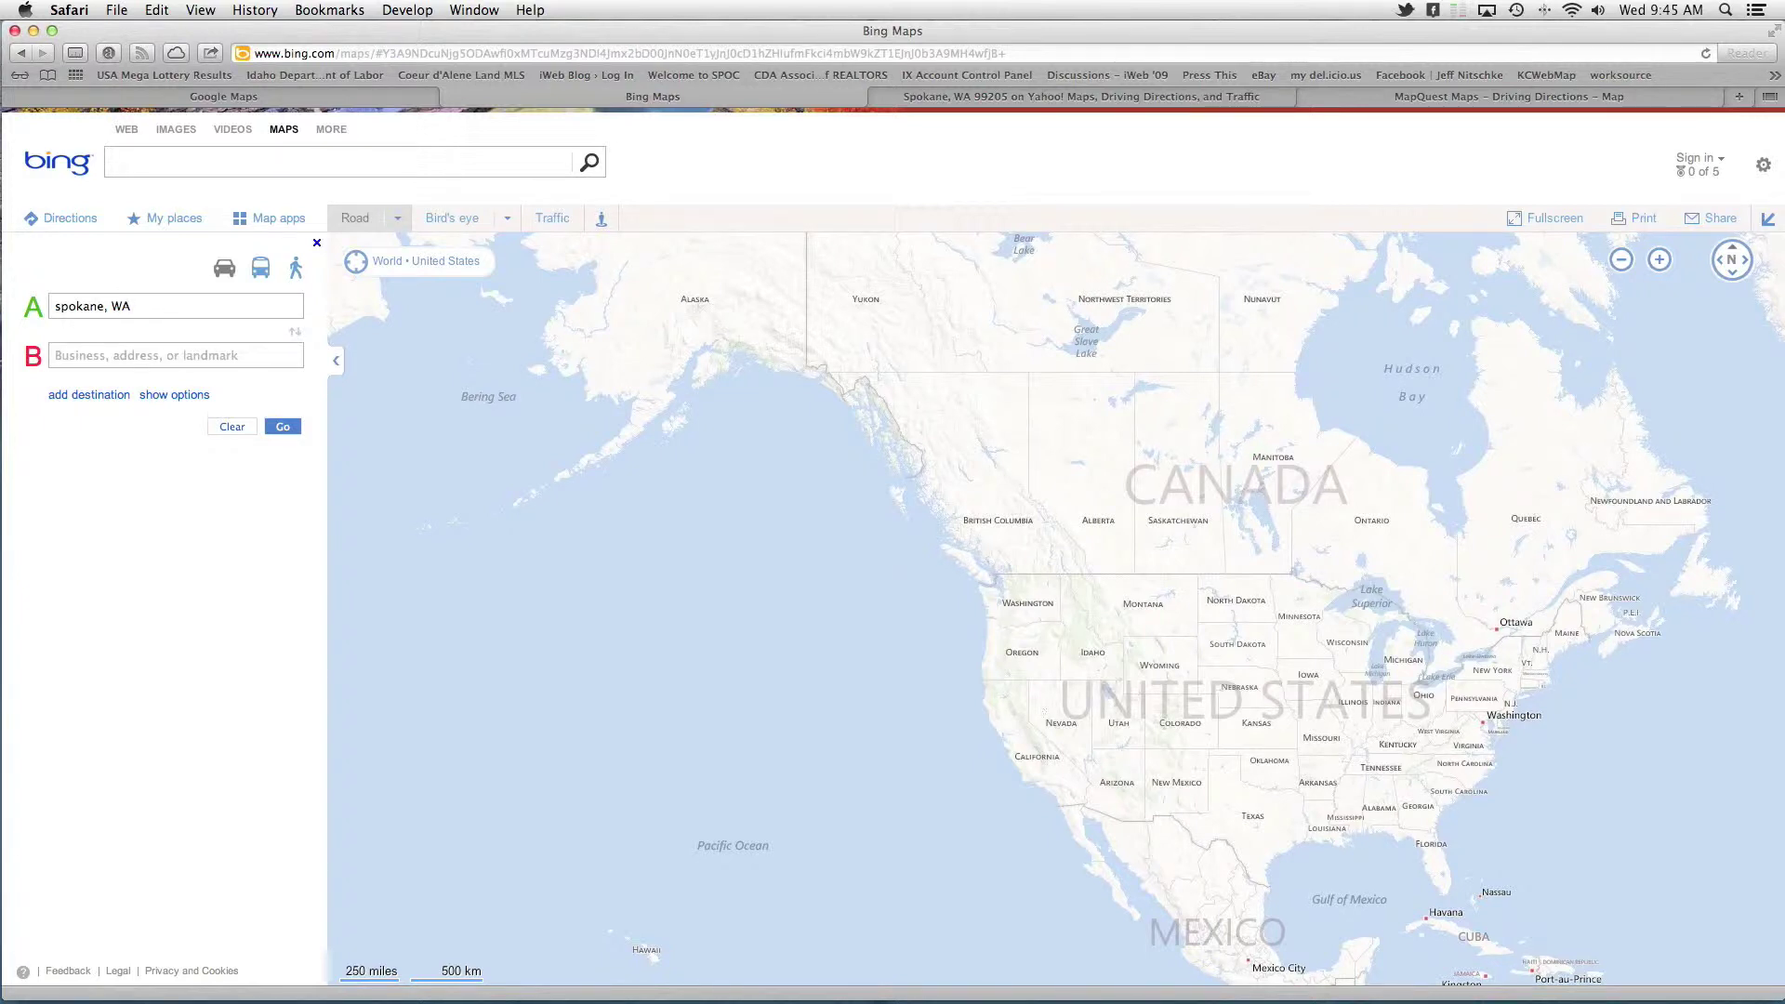
click(284, 428)
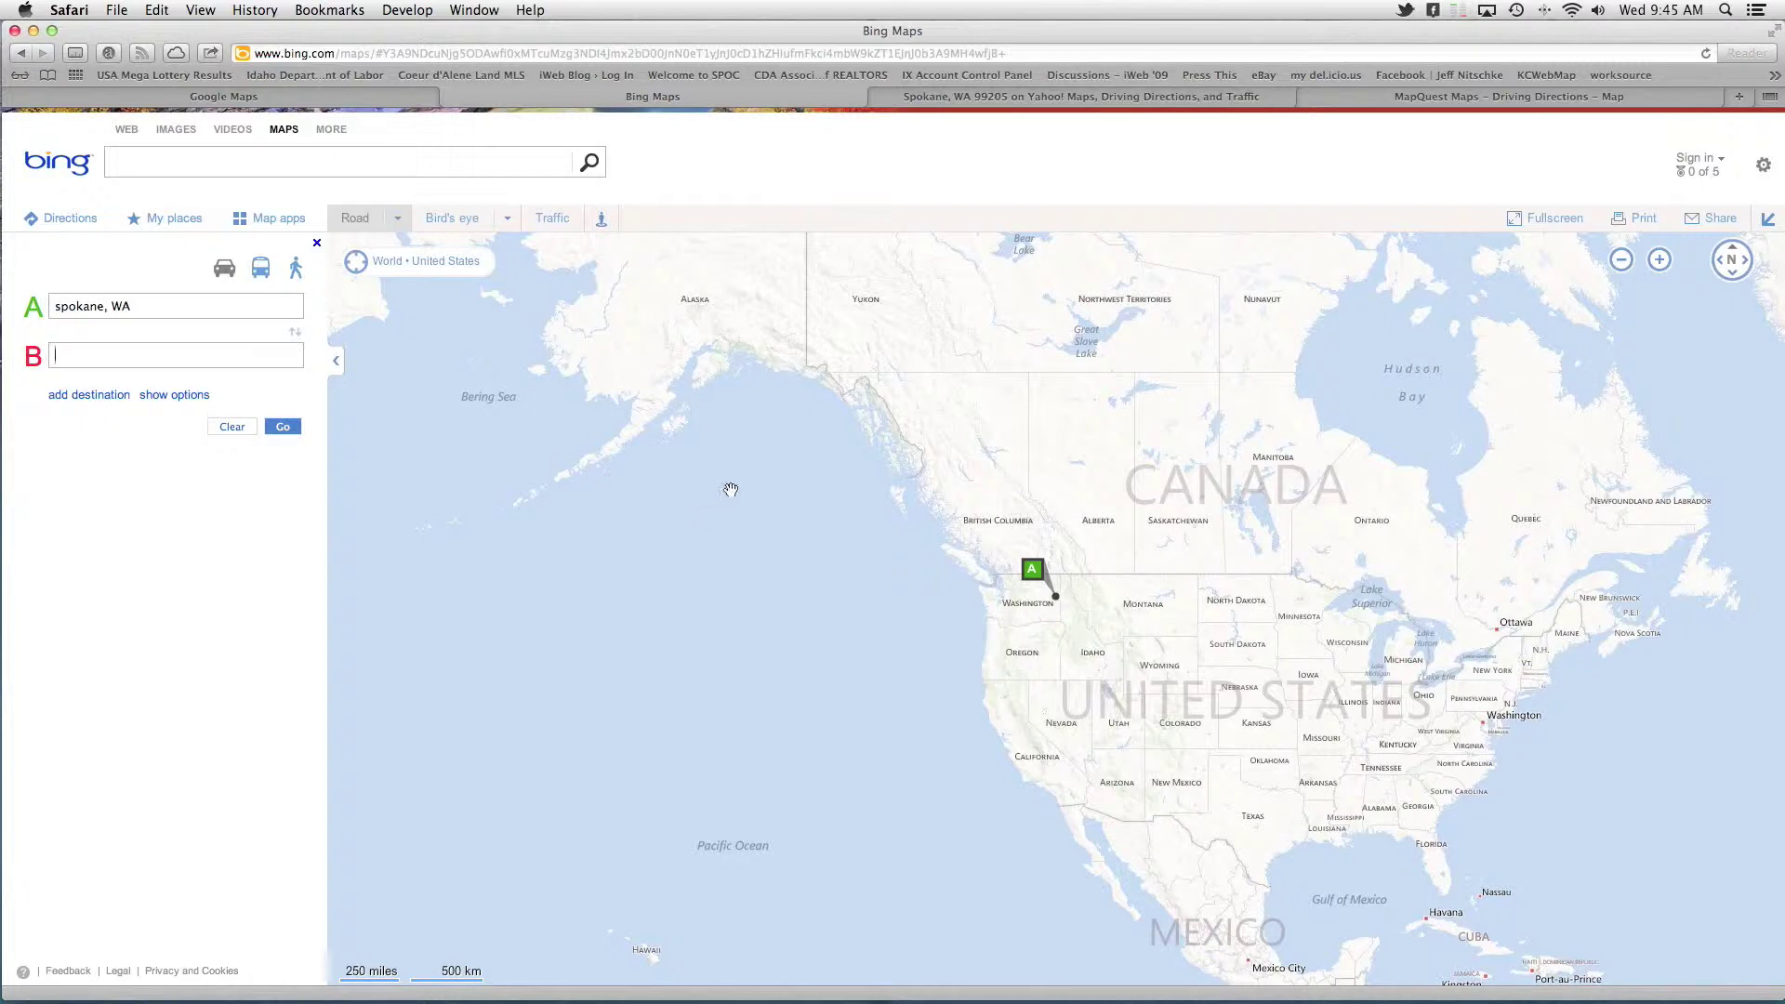
- Search Bing Maps for 'spokane, WA' and bring up the Share this map options
click(480, 168)
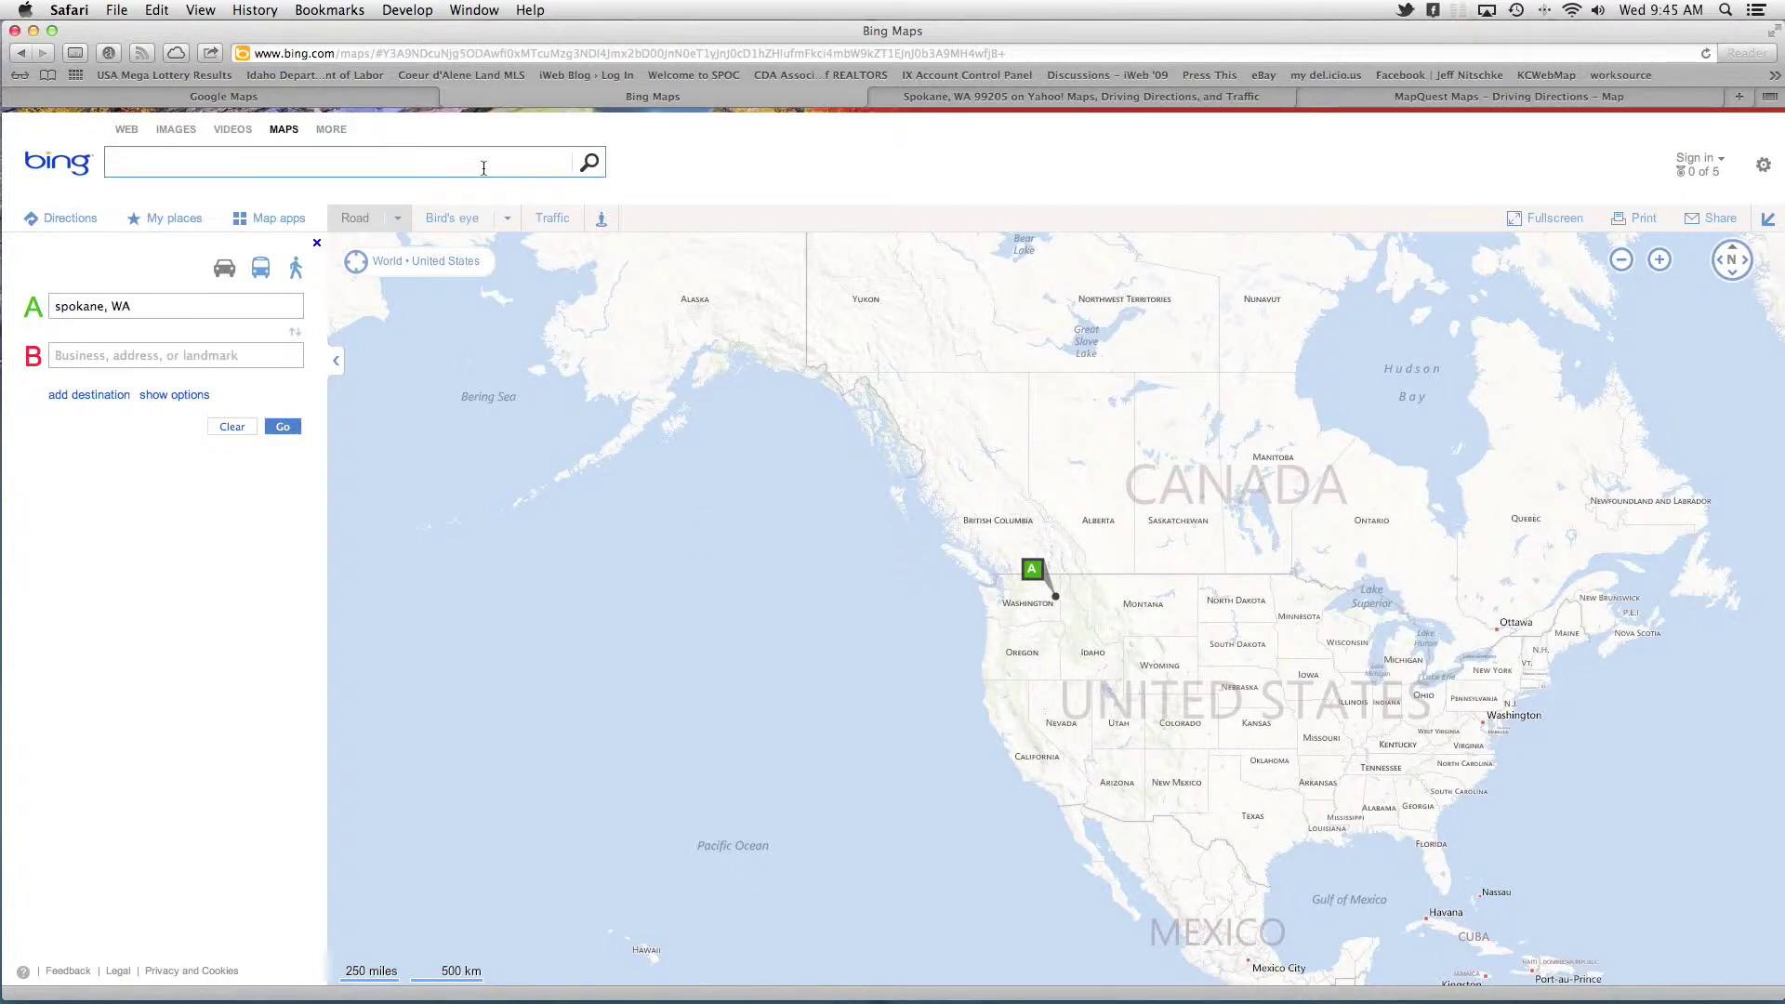
text(spokane, WA)
key(Return)
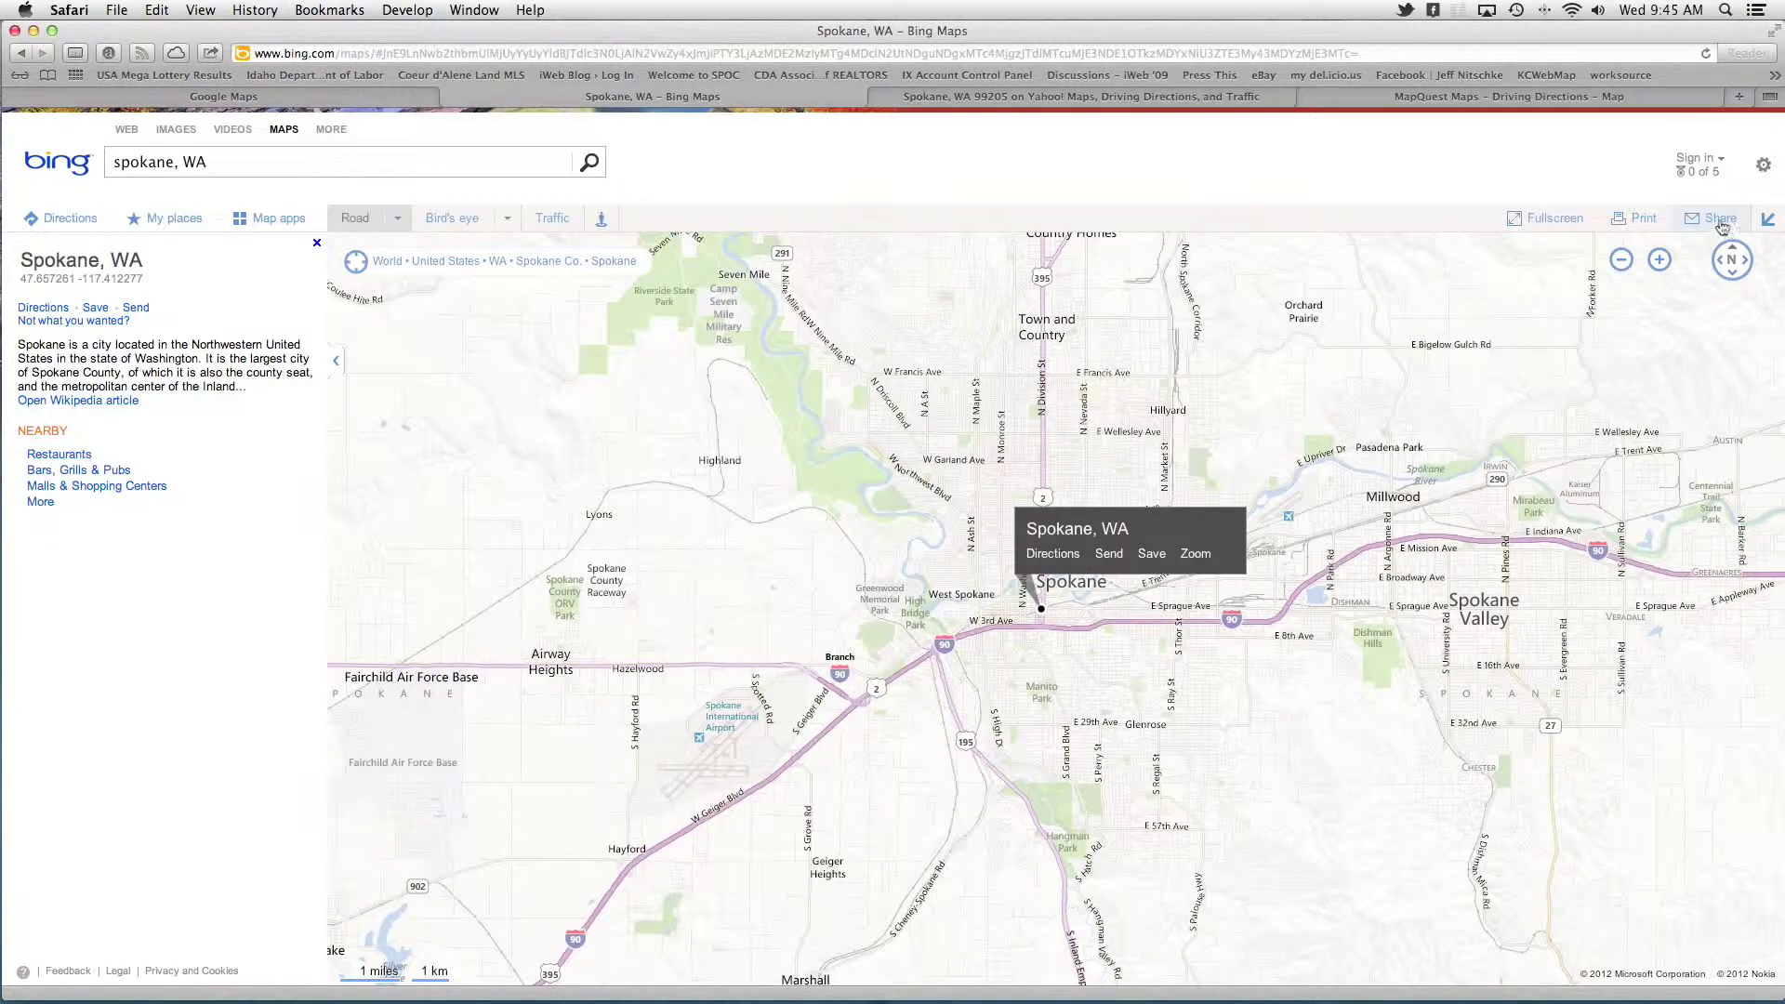
click(1718, 221)
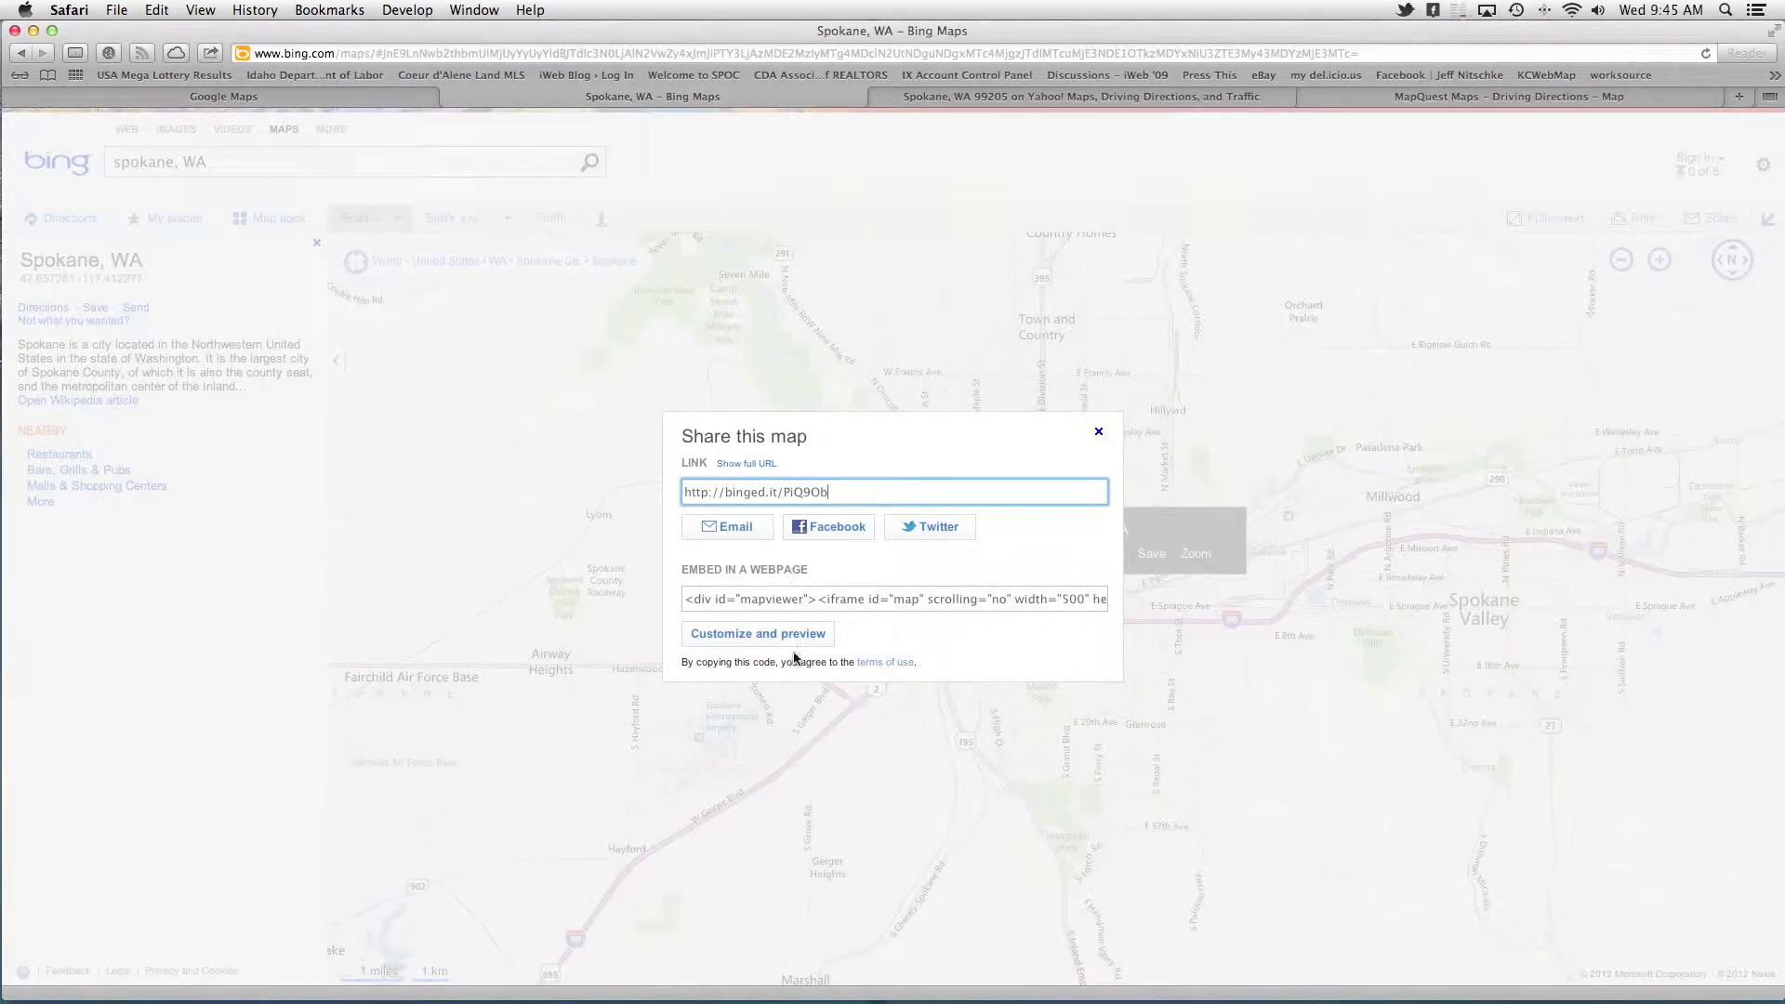
- Preview the embedded Bing map, keeping it draggable and switching to aerial imagery
click(764, 636)
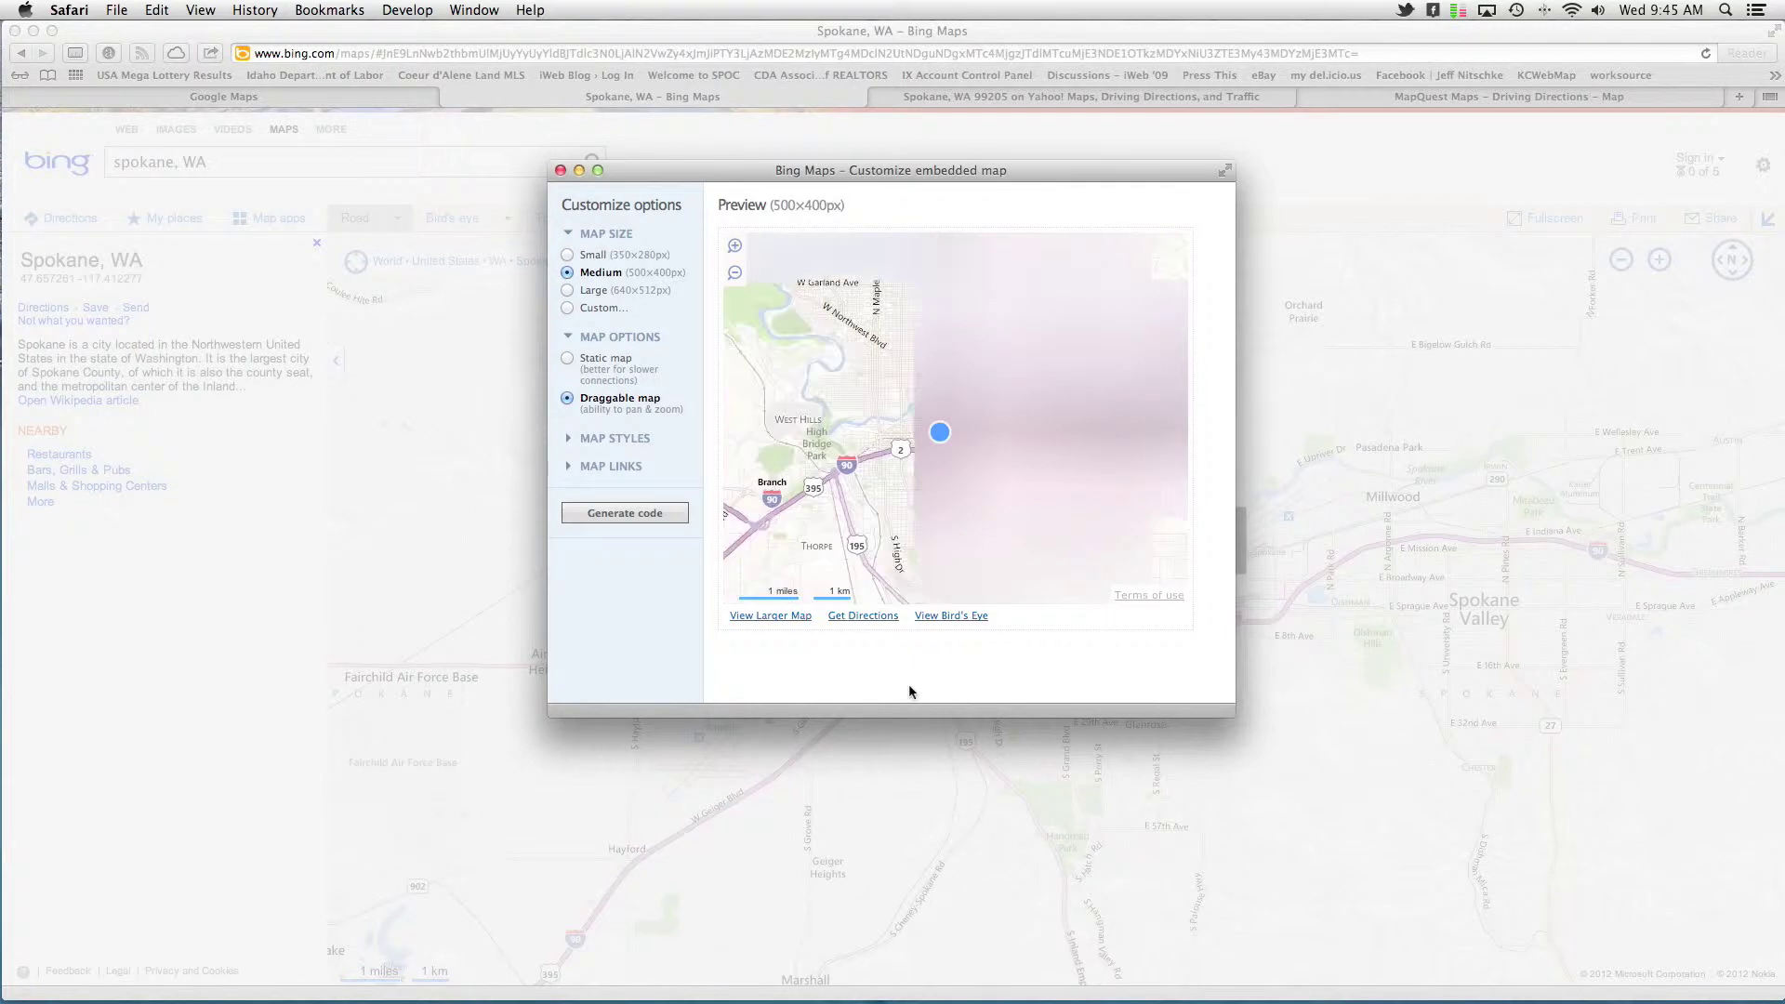
click(569, 363)
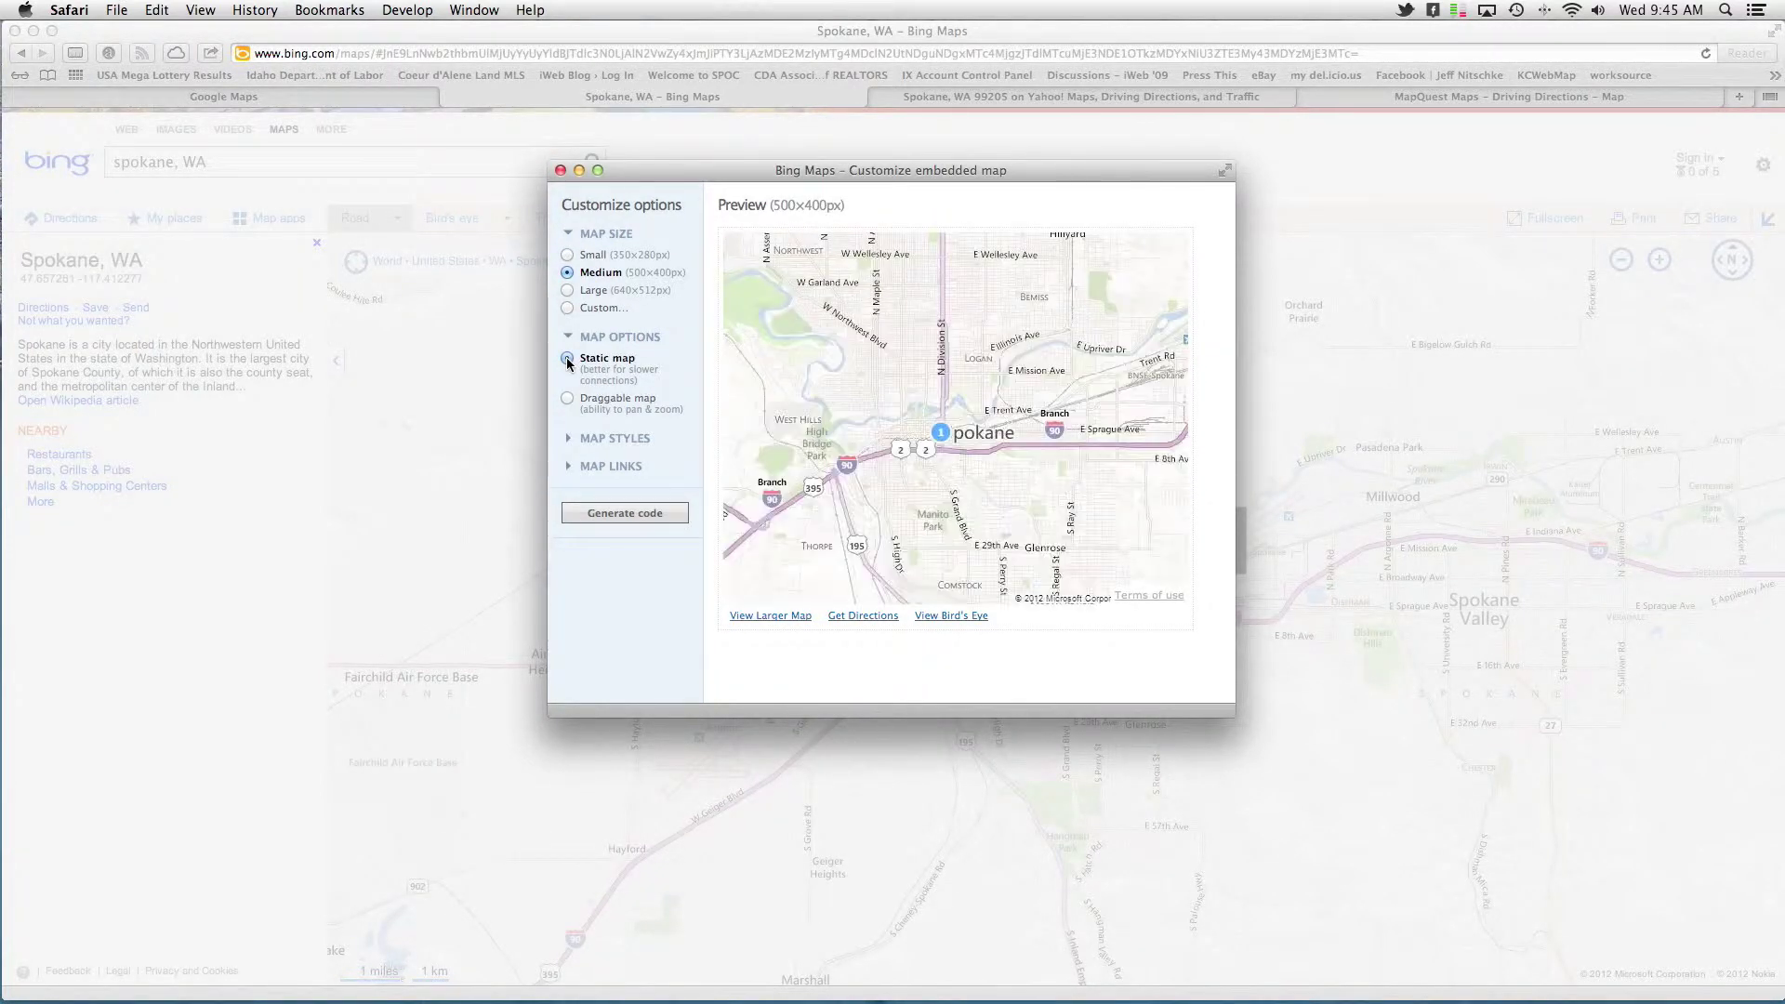
drag(1048, 414, 1004, 387)
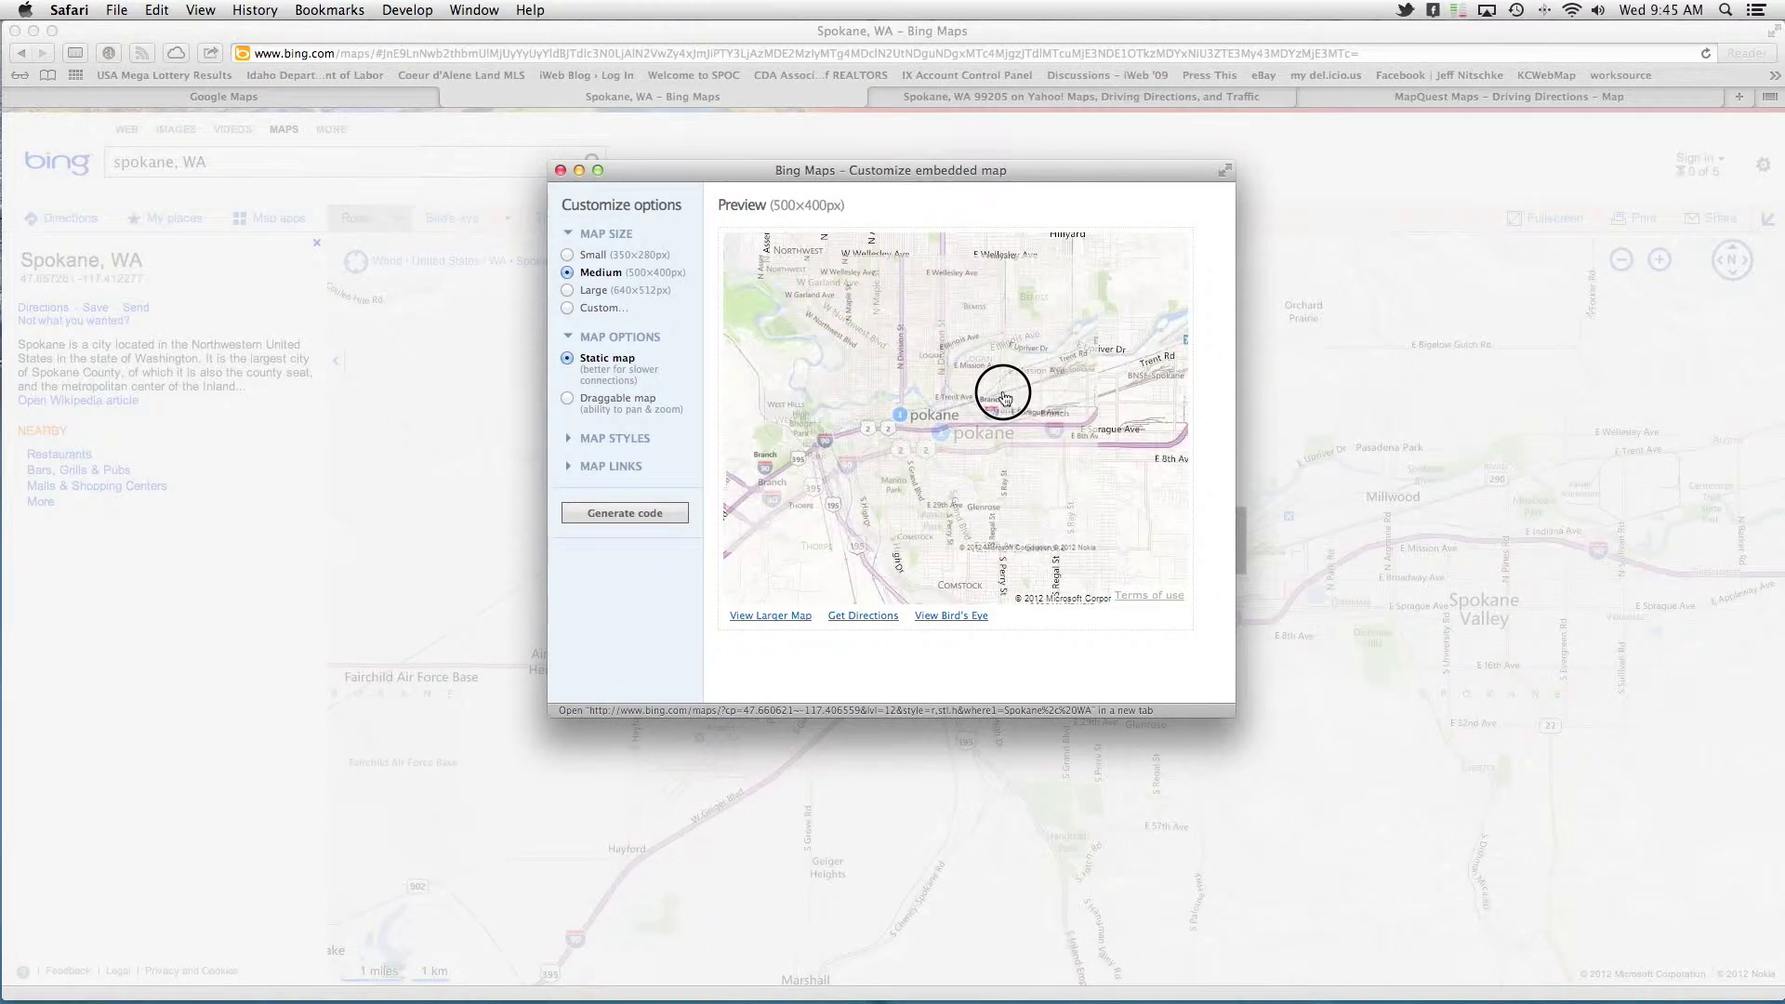
click(566, 398)
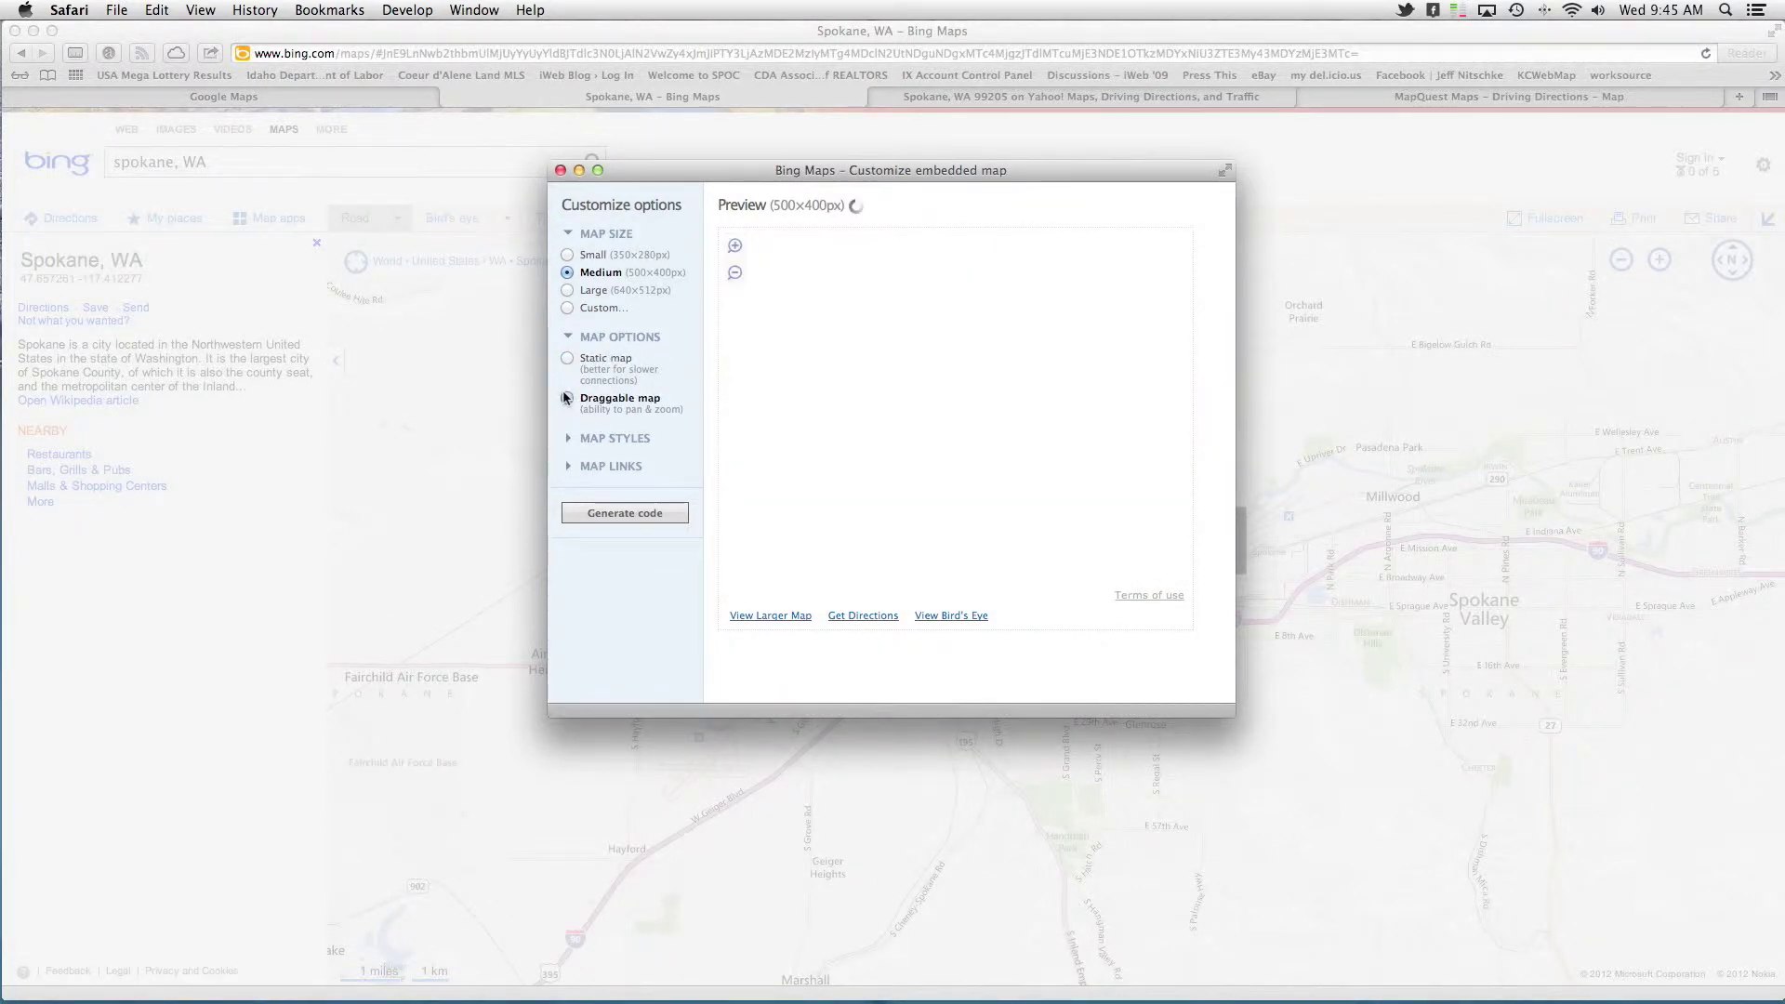
drag(985, 482, 1004, 383)
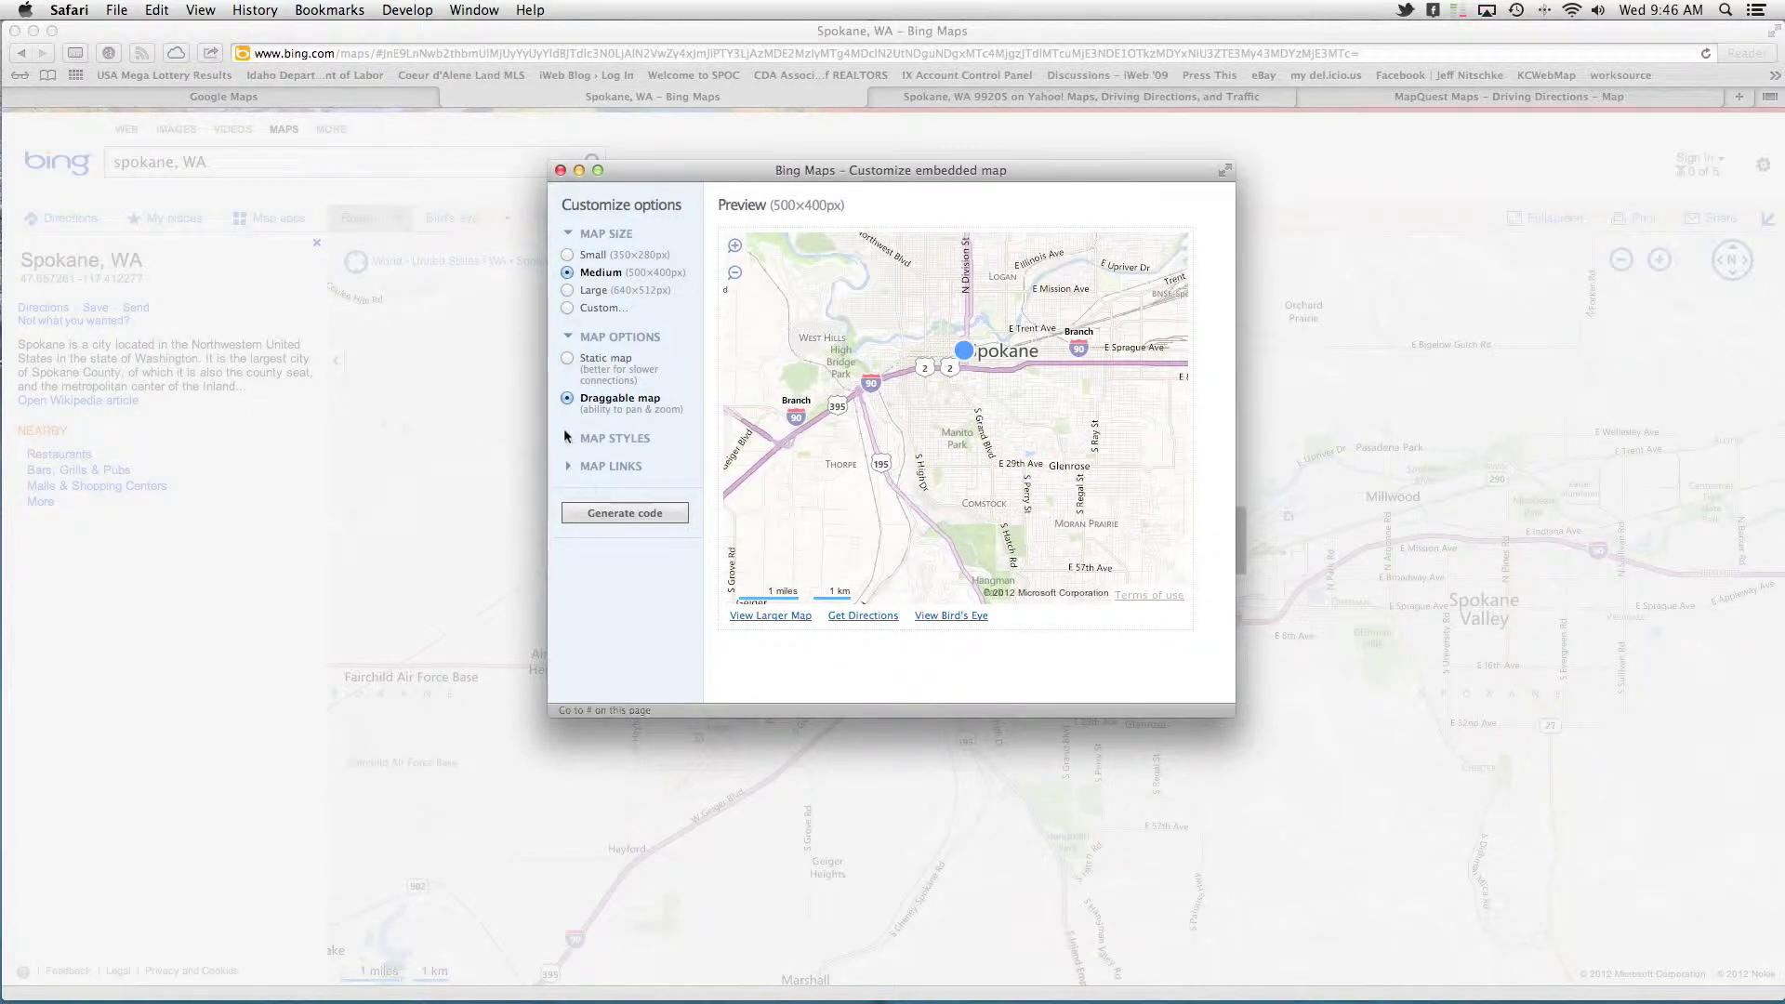
click(570, 440)
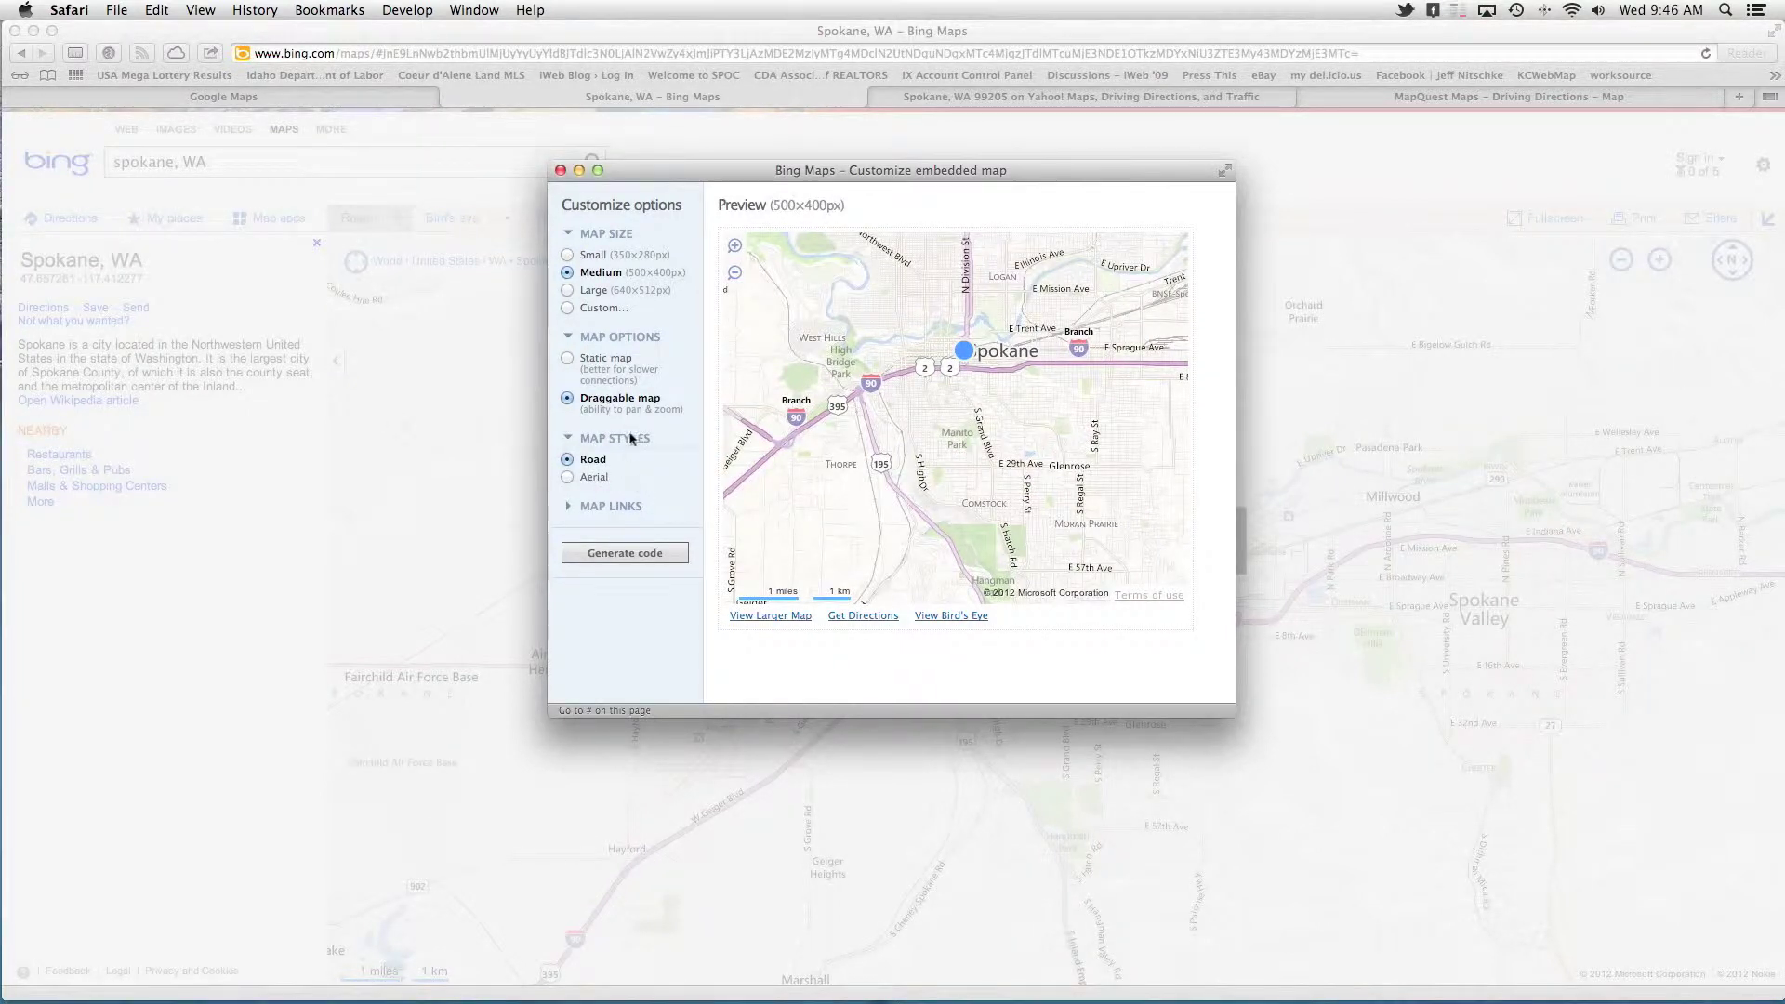
click(568, 478)
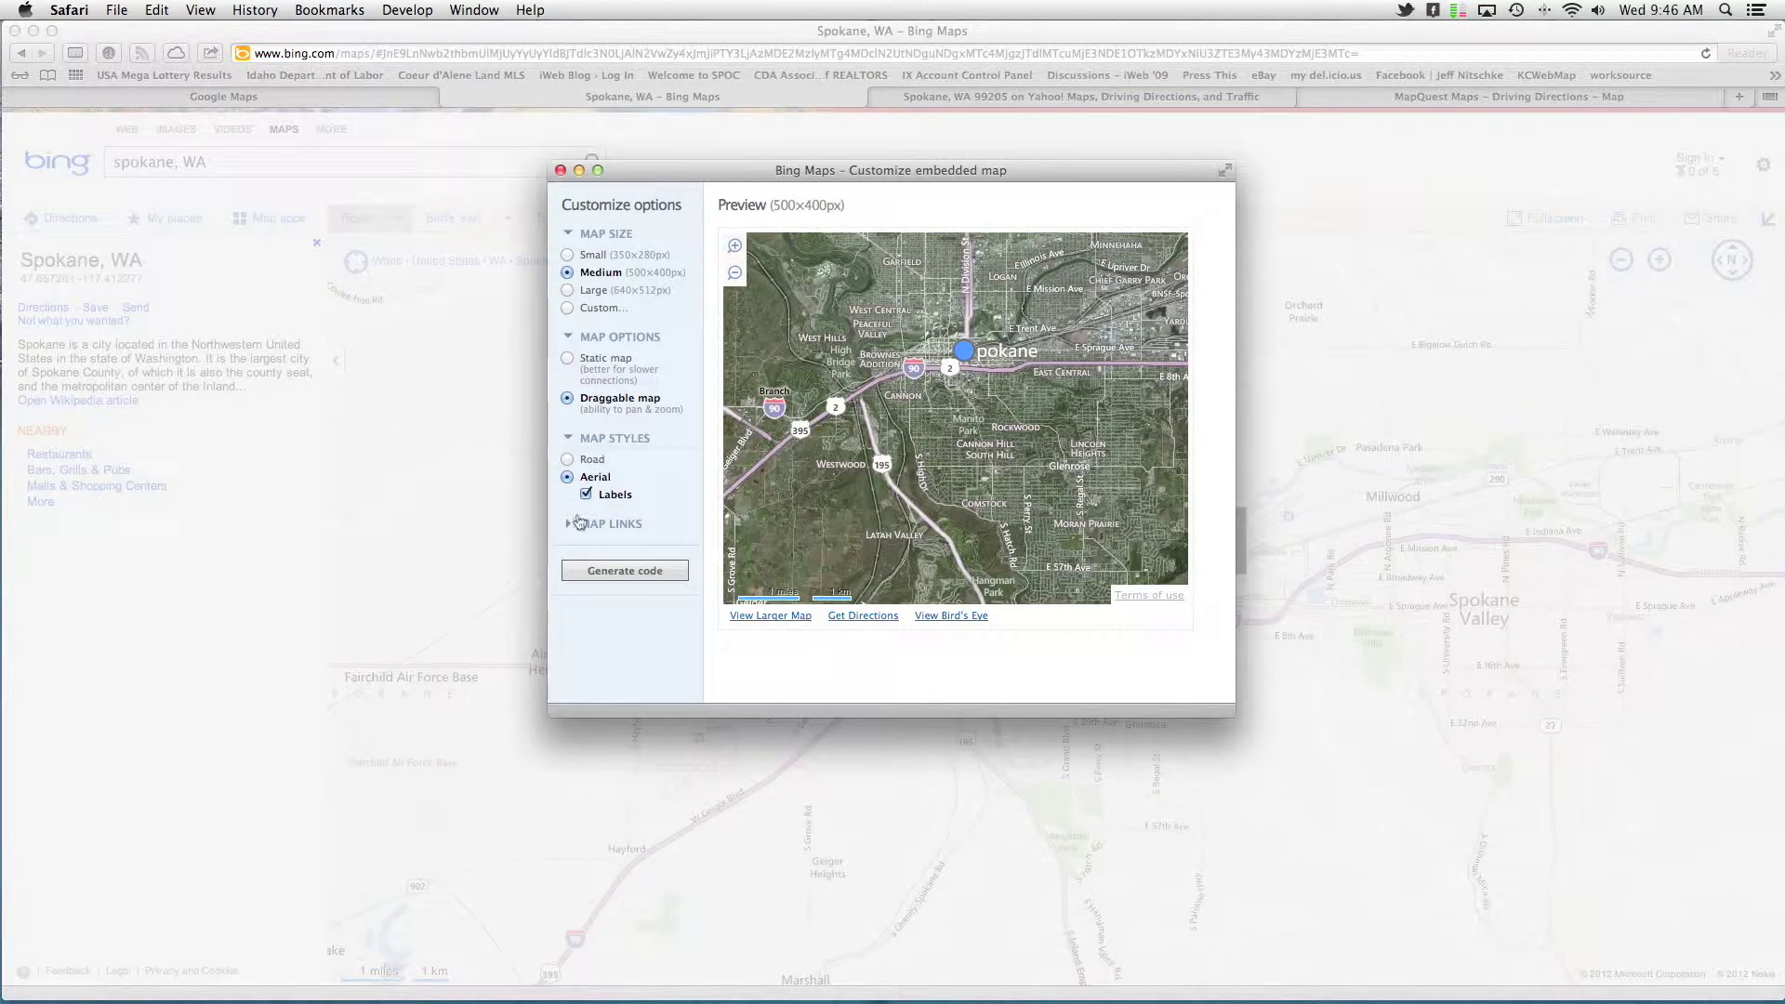
- Keep all three map links enabled: View Larger Map, Get Directions and View Bird's Eye
click(570, 524)
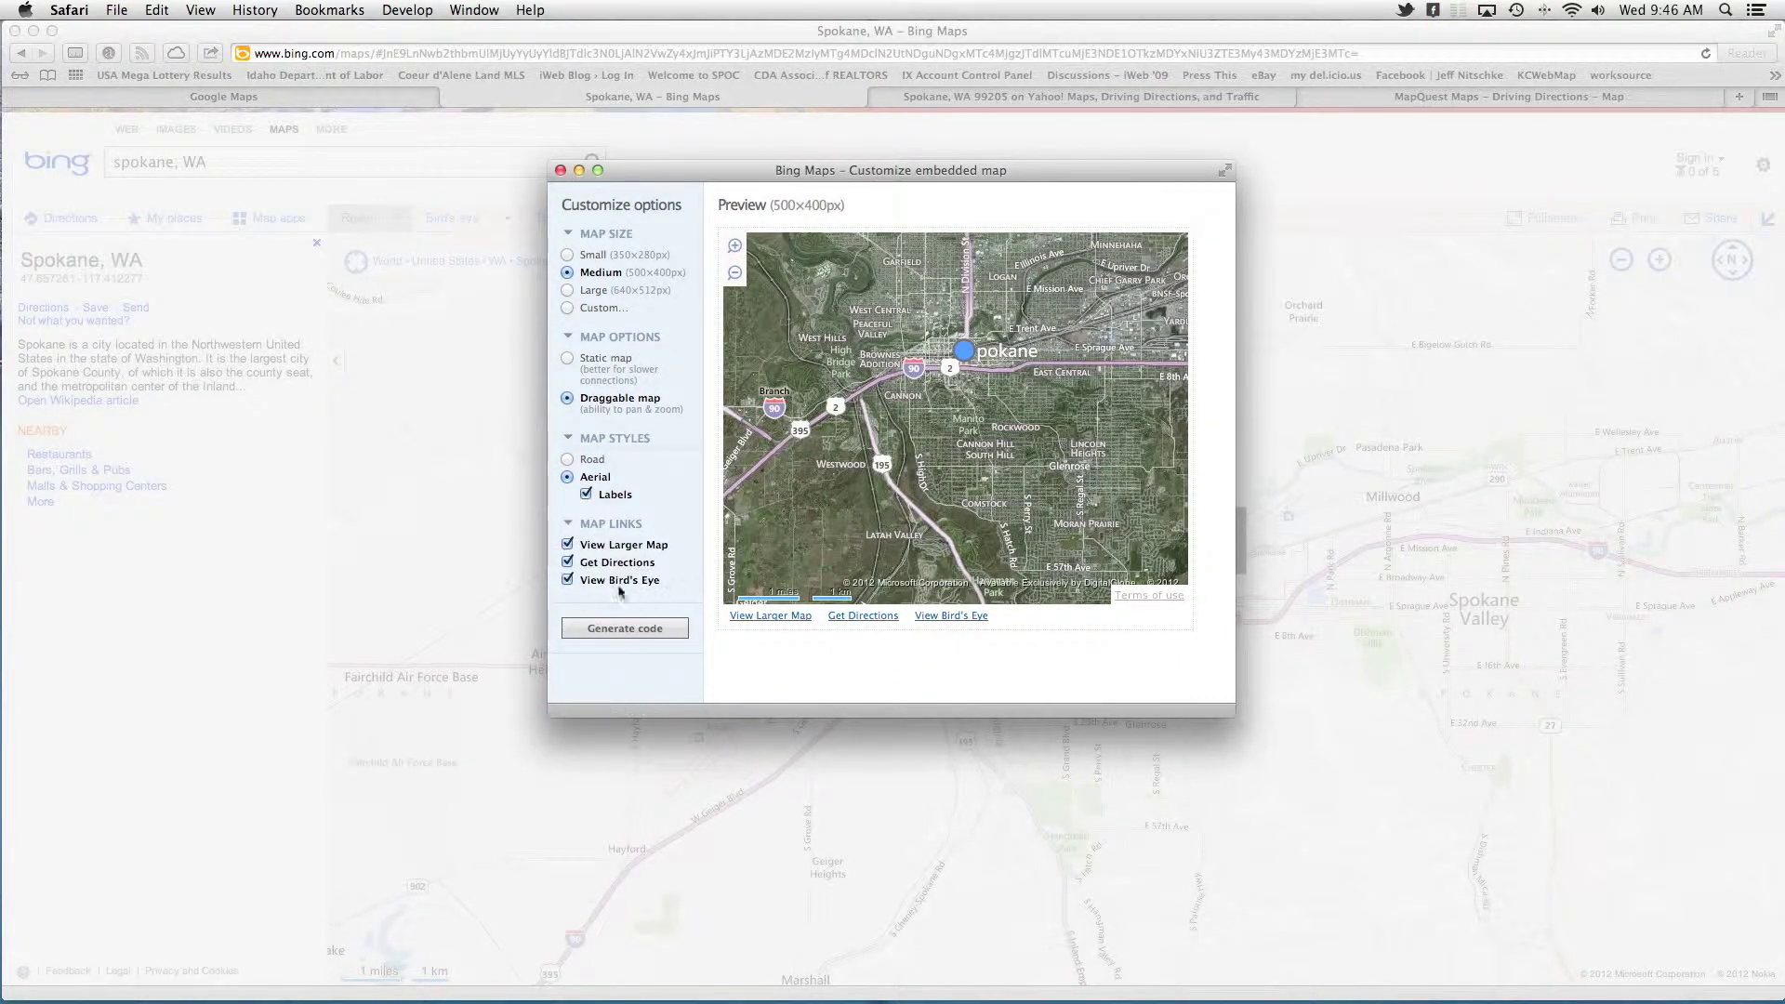
click(568, 546)
click(568, 546)
click(568, 564)
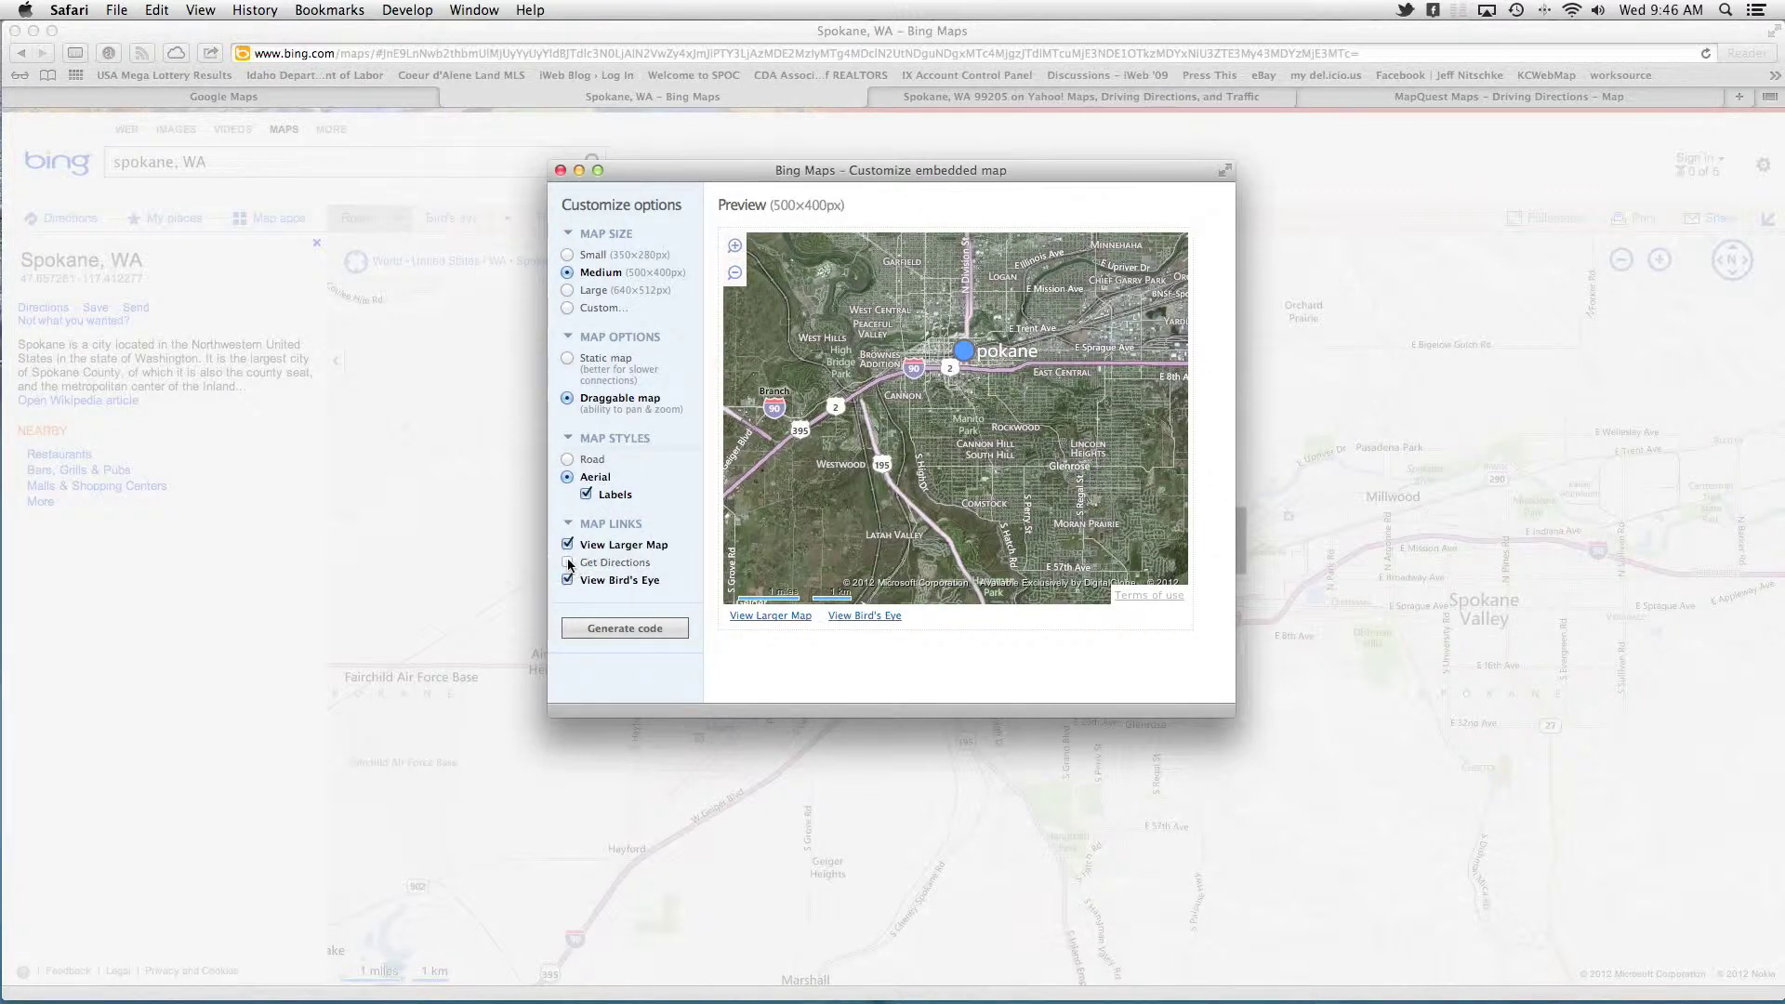
click(569, 563)
click(568, 581)
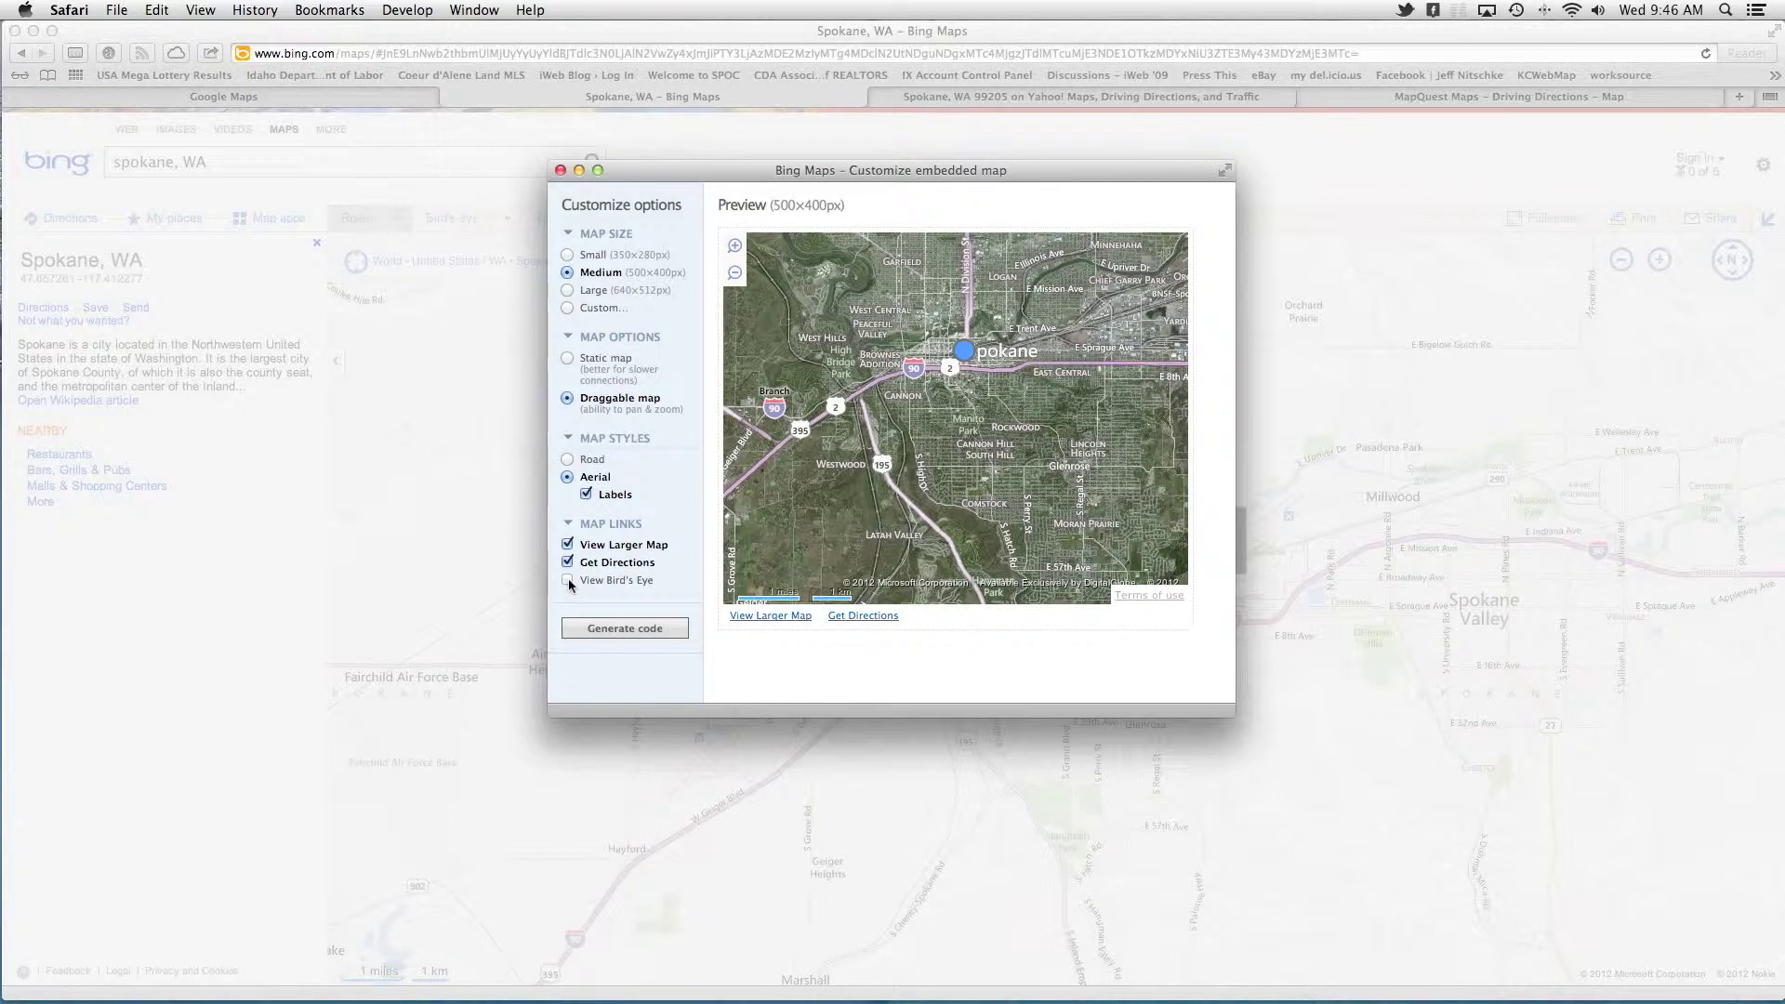
click(568, 581)
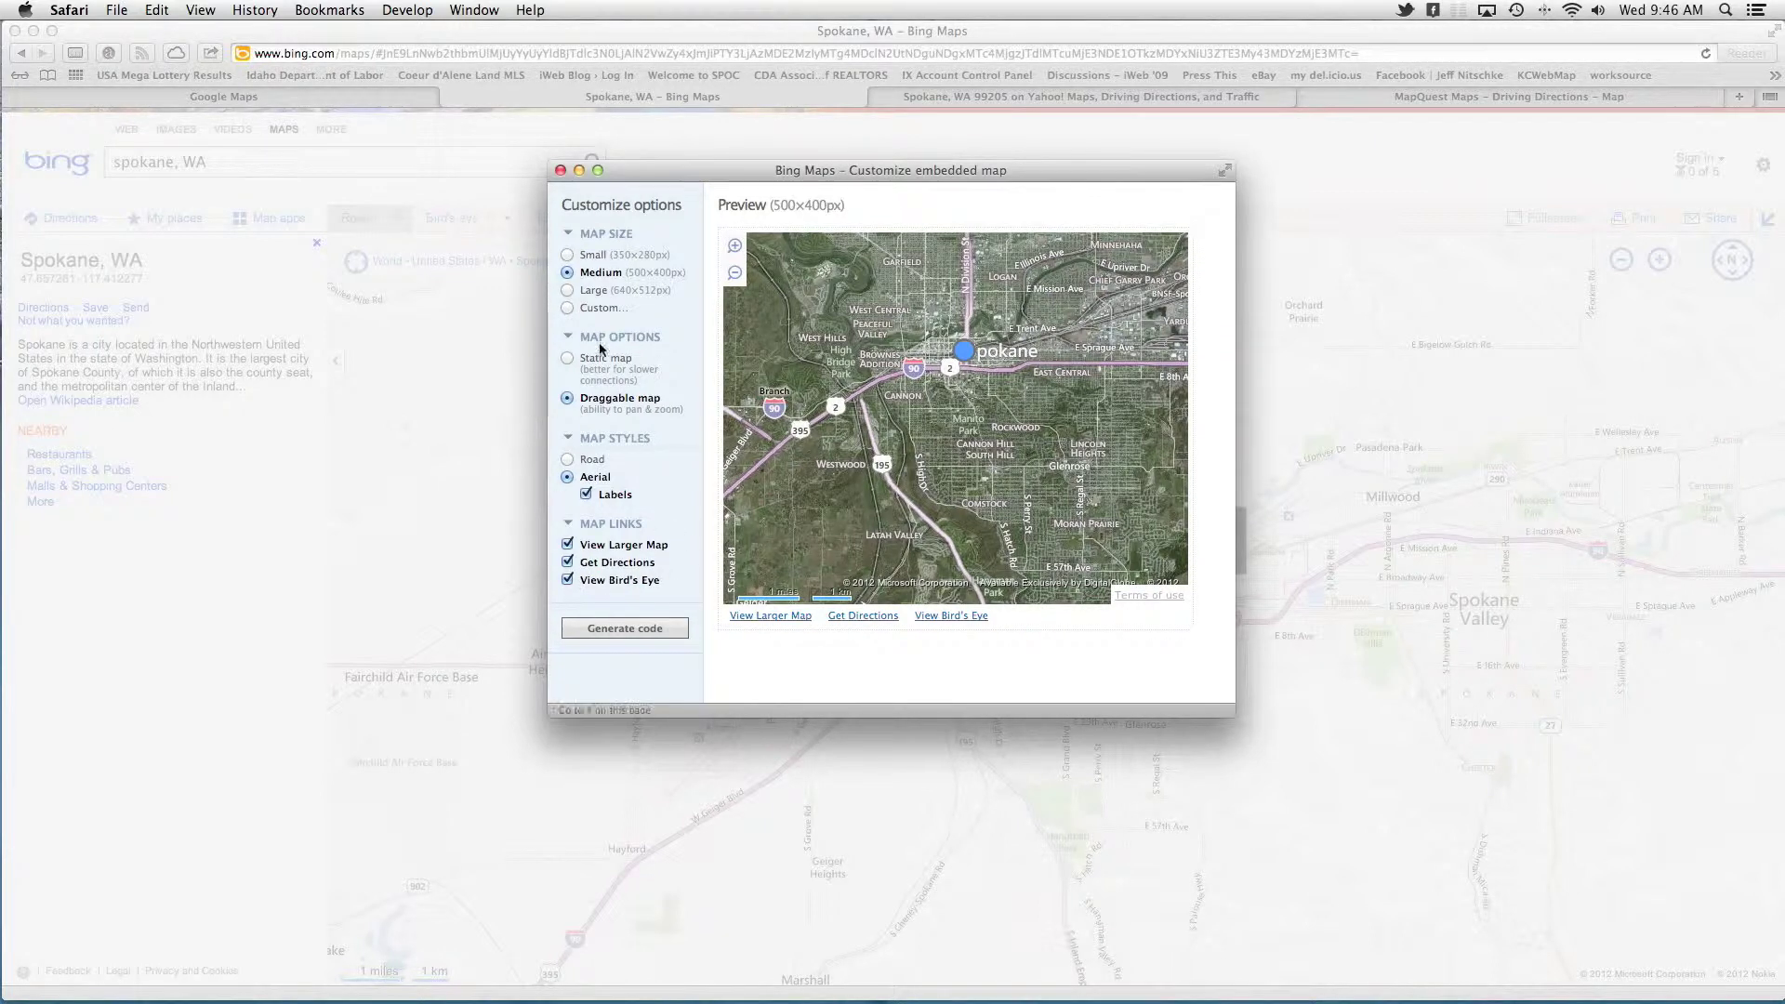
- Set a custom 640×512 map size, generate the HTML embed code and copy it
click(569, 292)
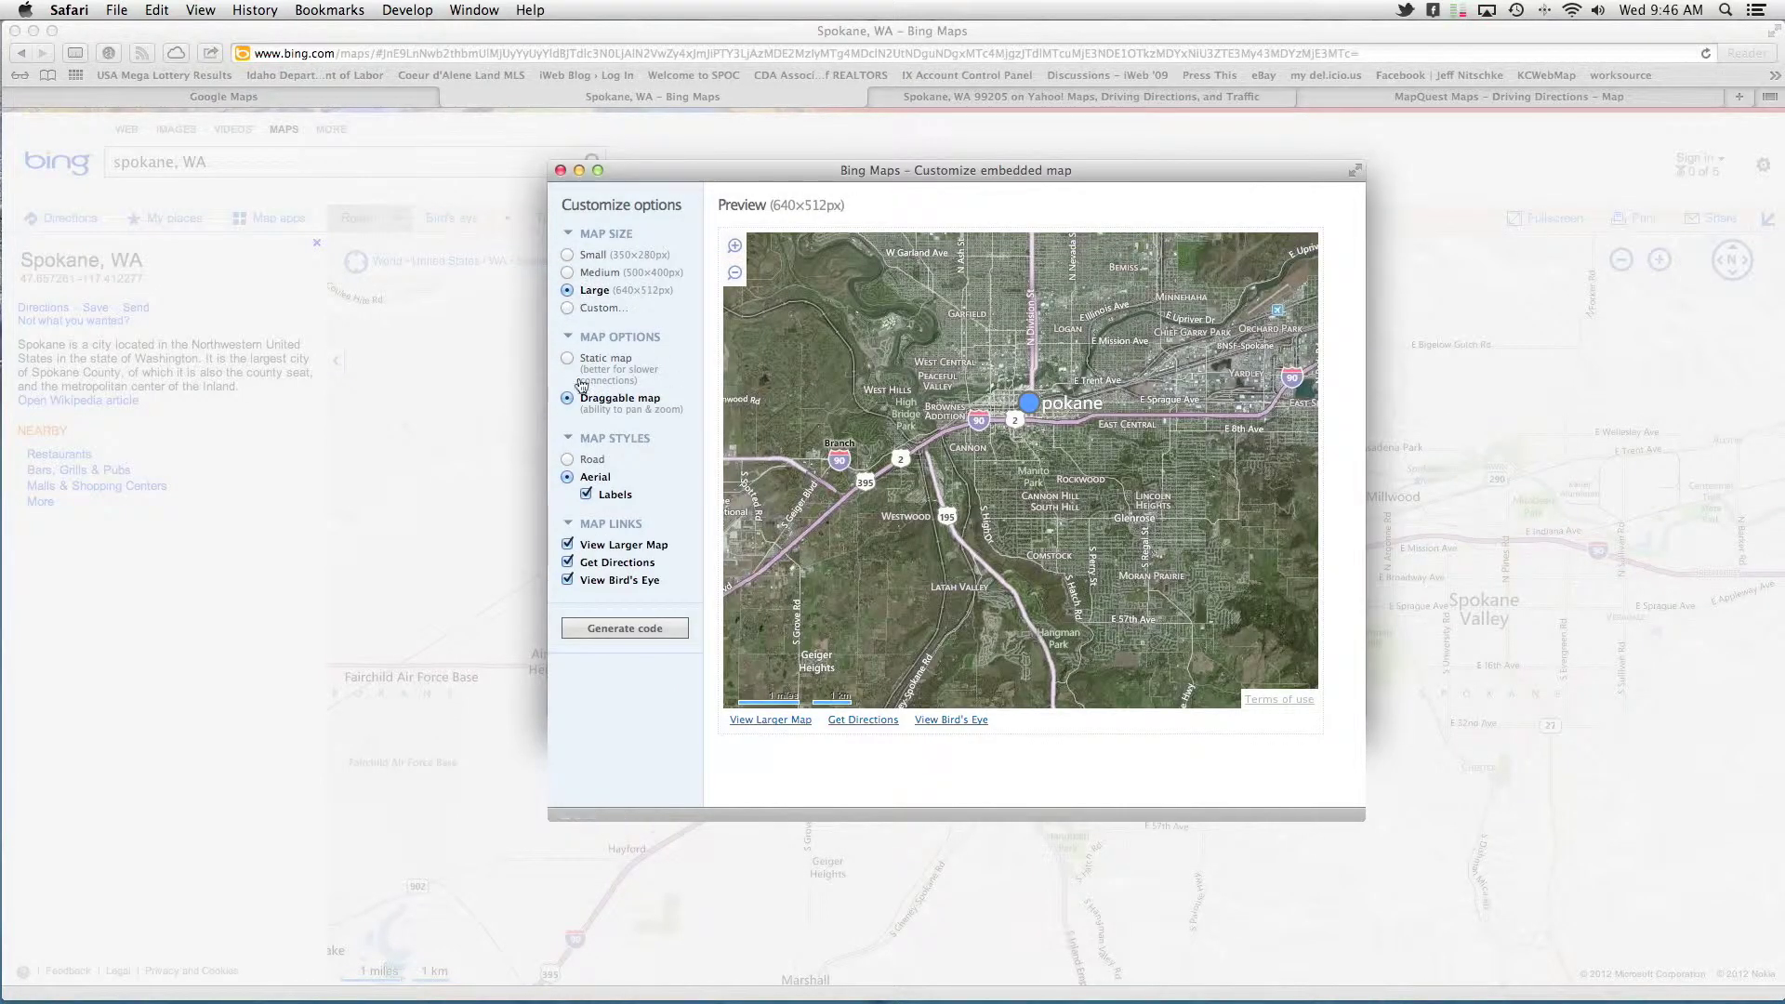
click(569, 309)
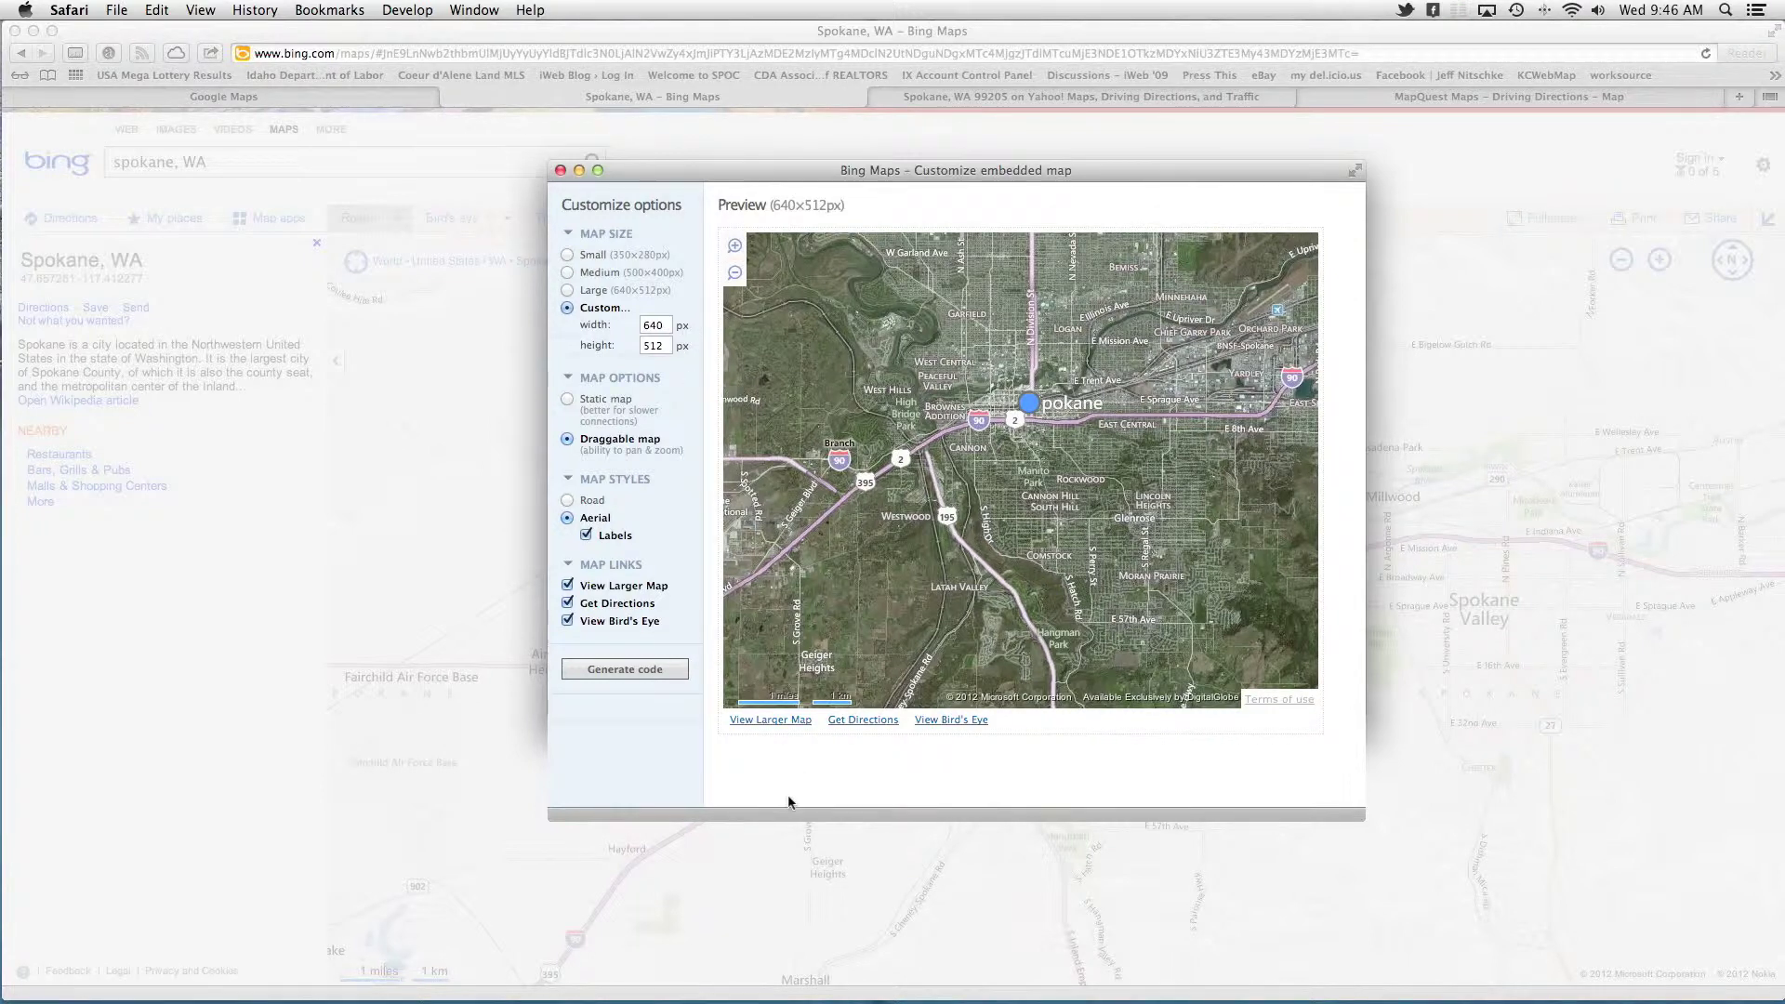
click(611, 670)
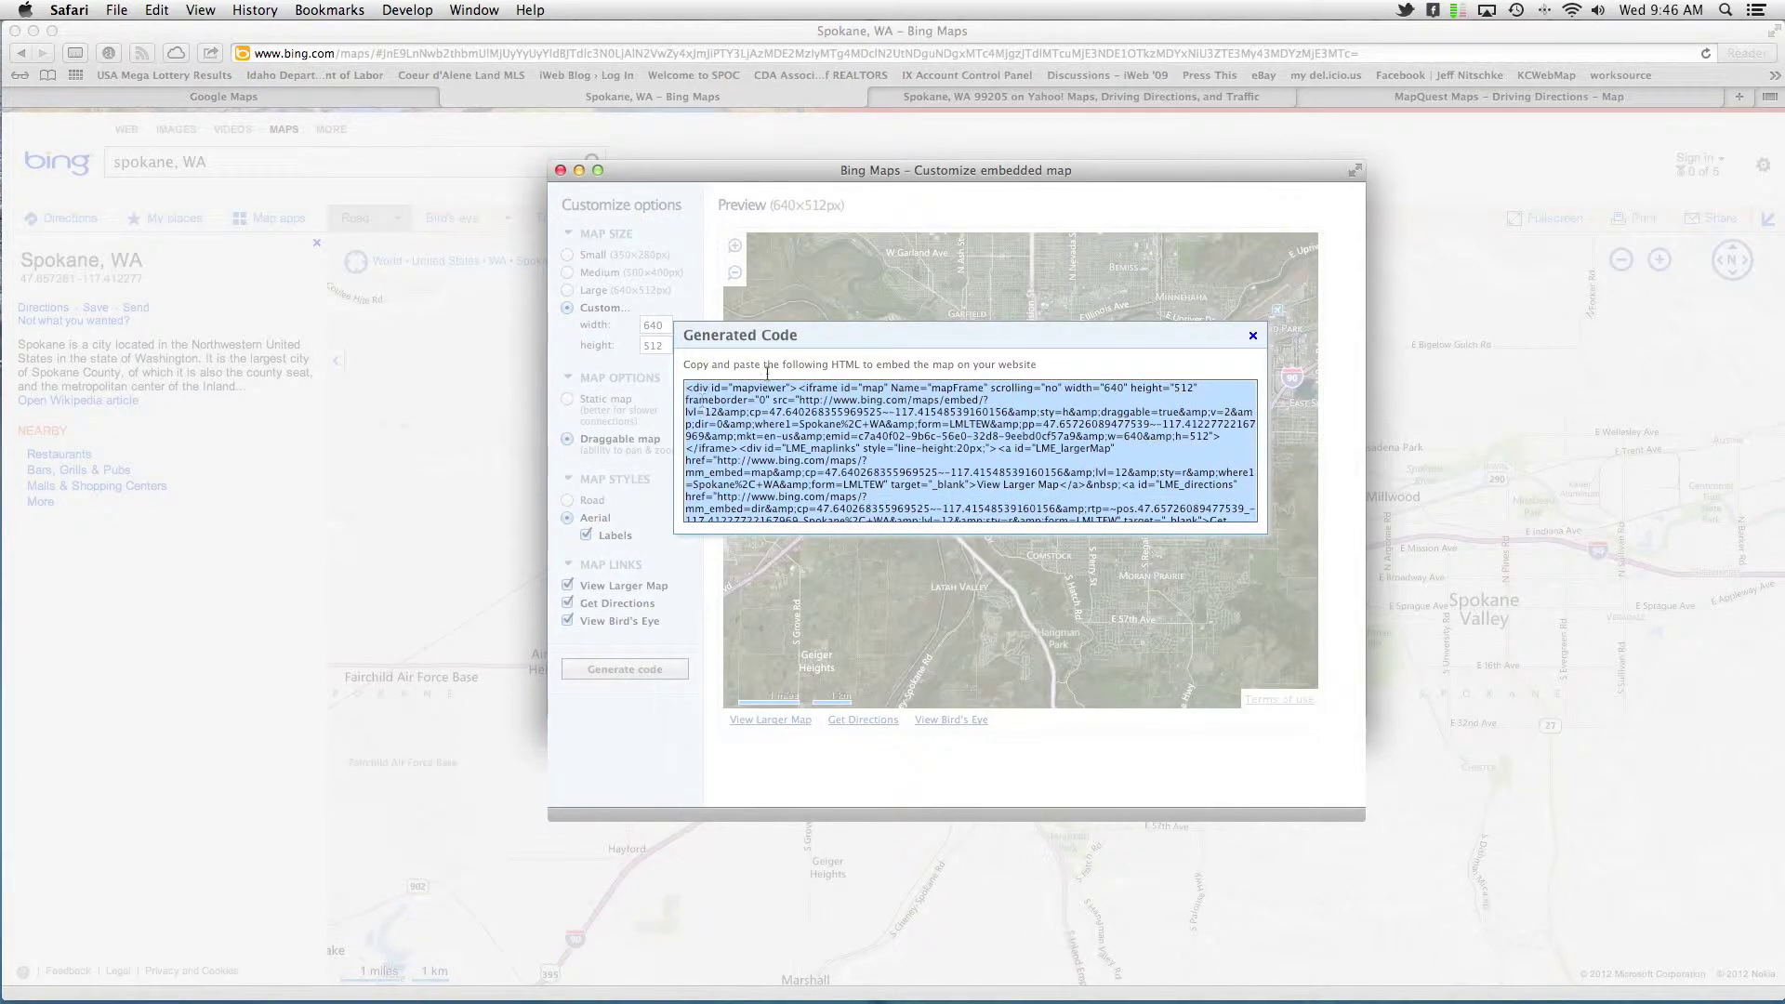
key(super+c)
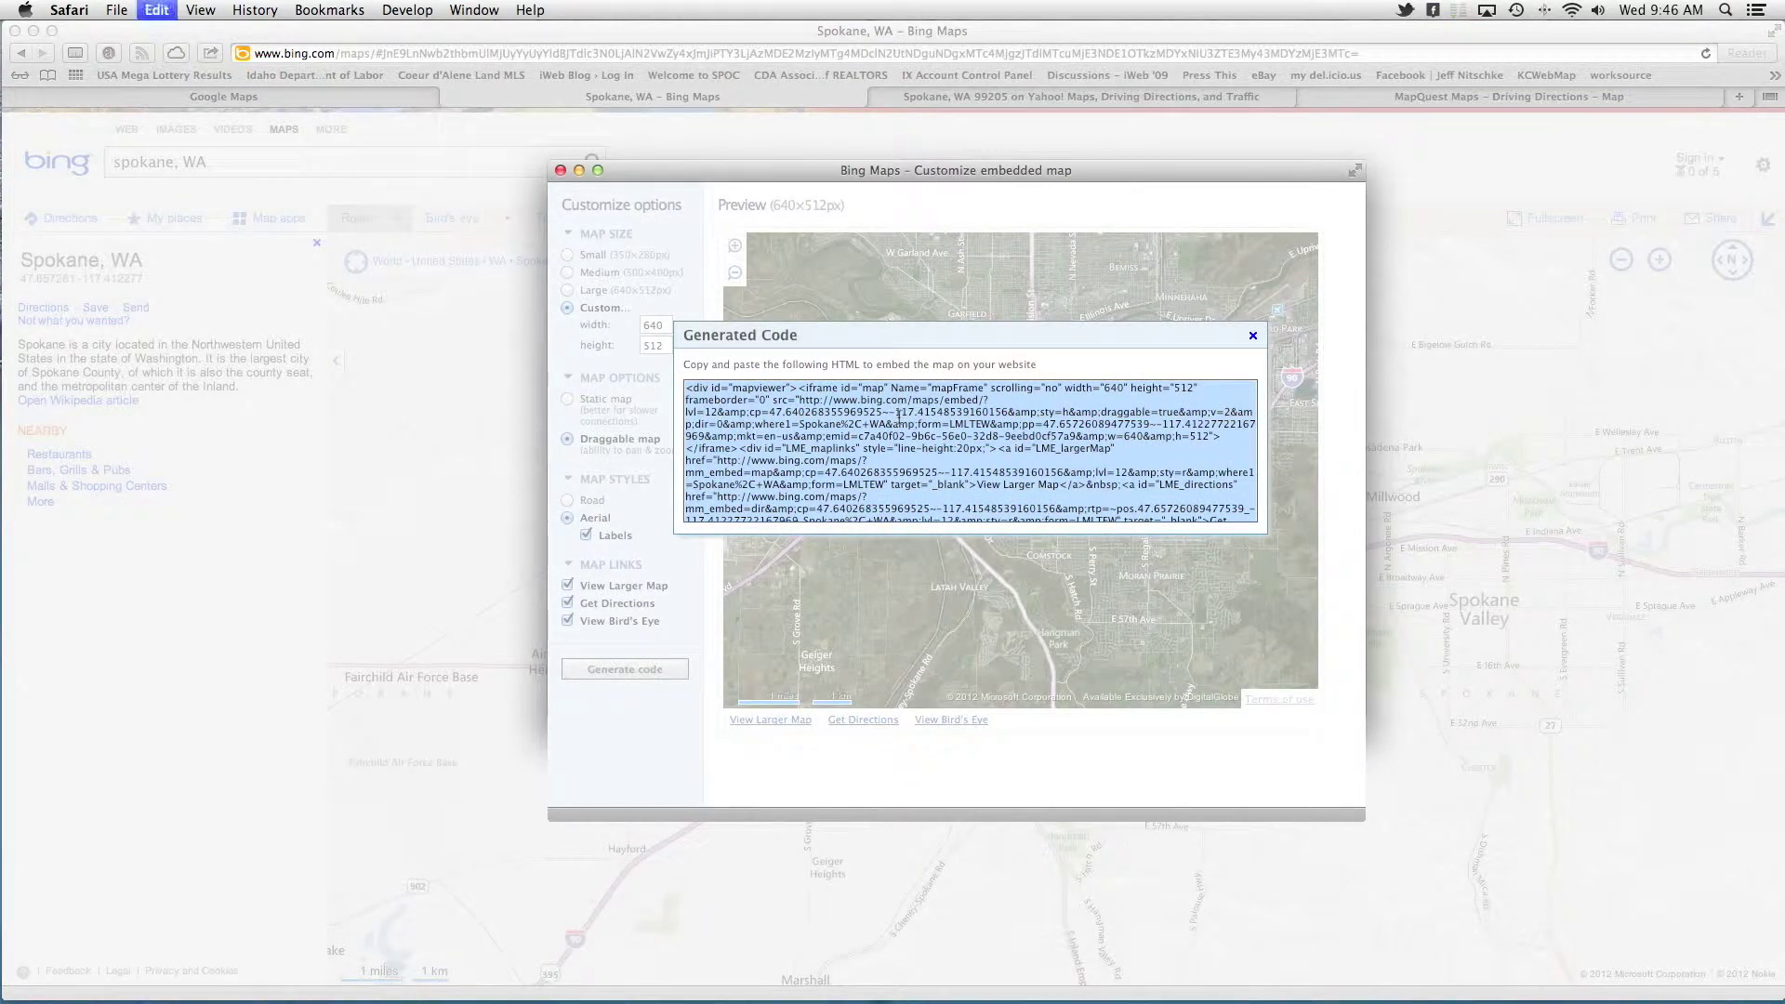
mouse_move(1702, 986)
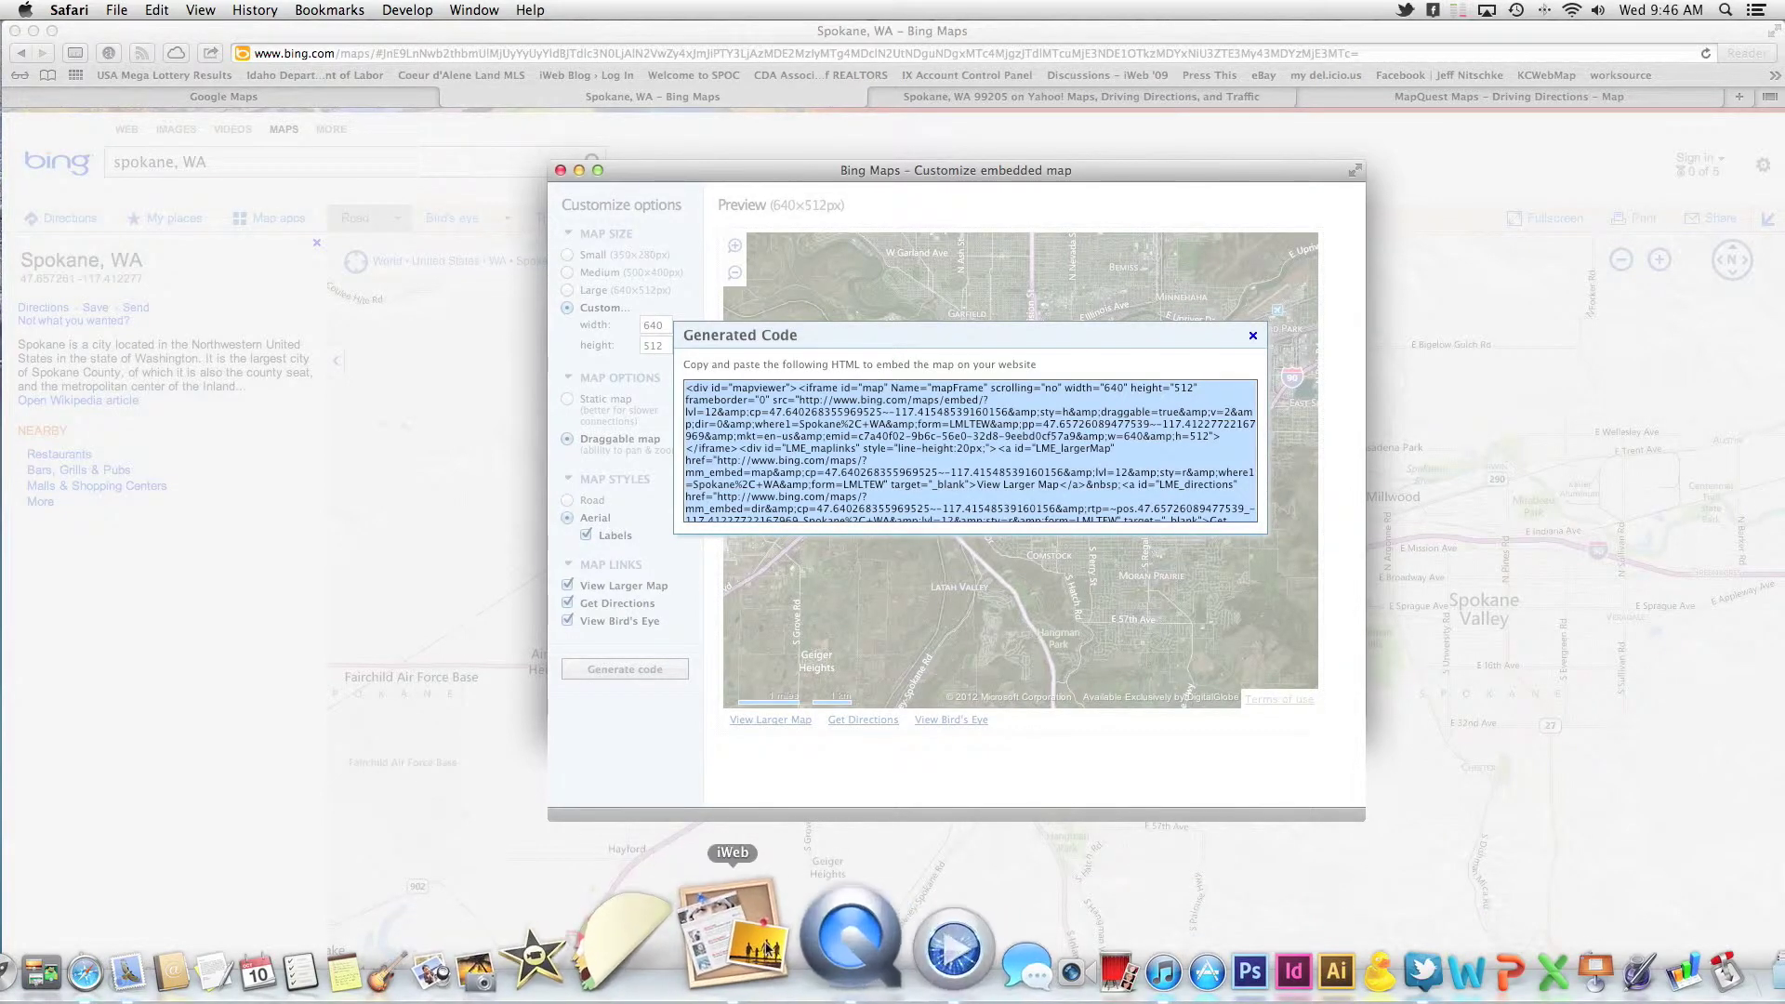
click(730, 958)
- Replace the Yahoo iframe code in the snippet with the Bing embed code and move the map up-left
click(1136, 395)
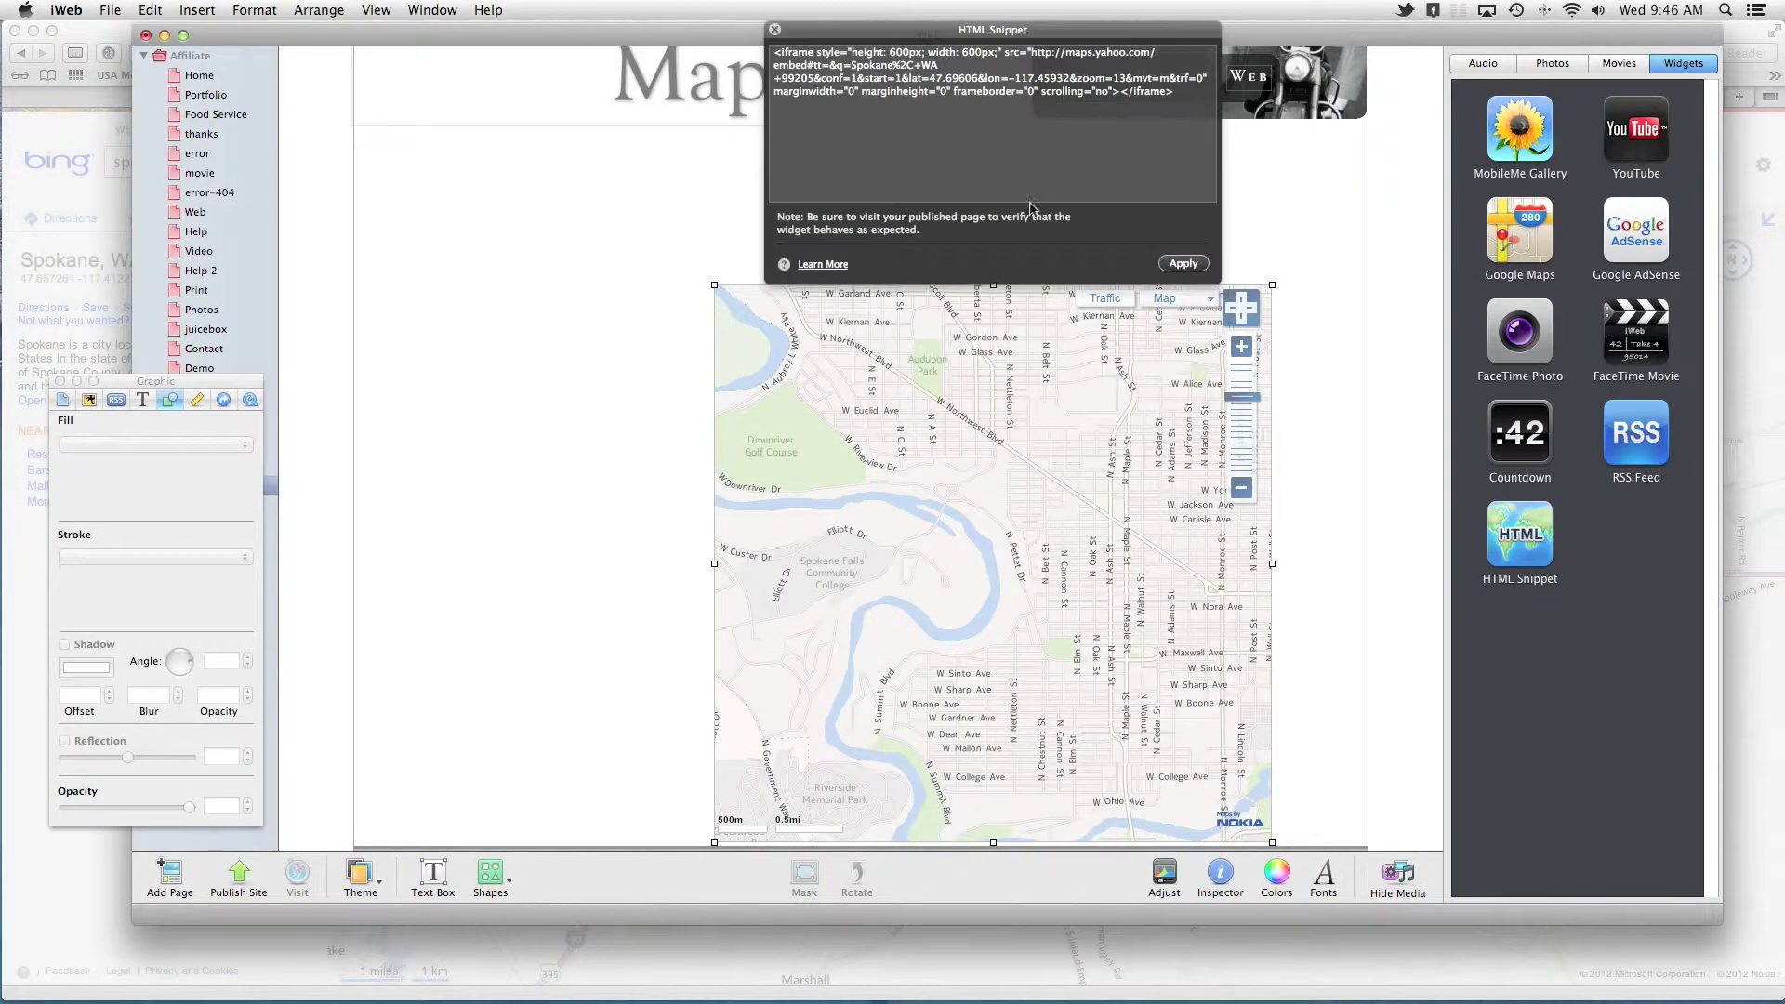
triple_click(1038, 113)
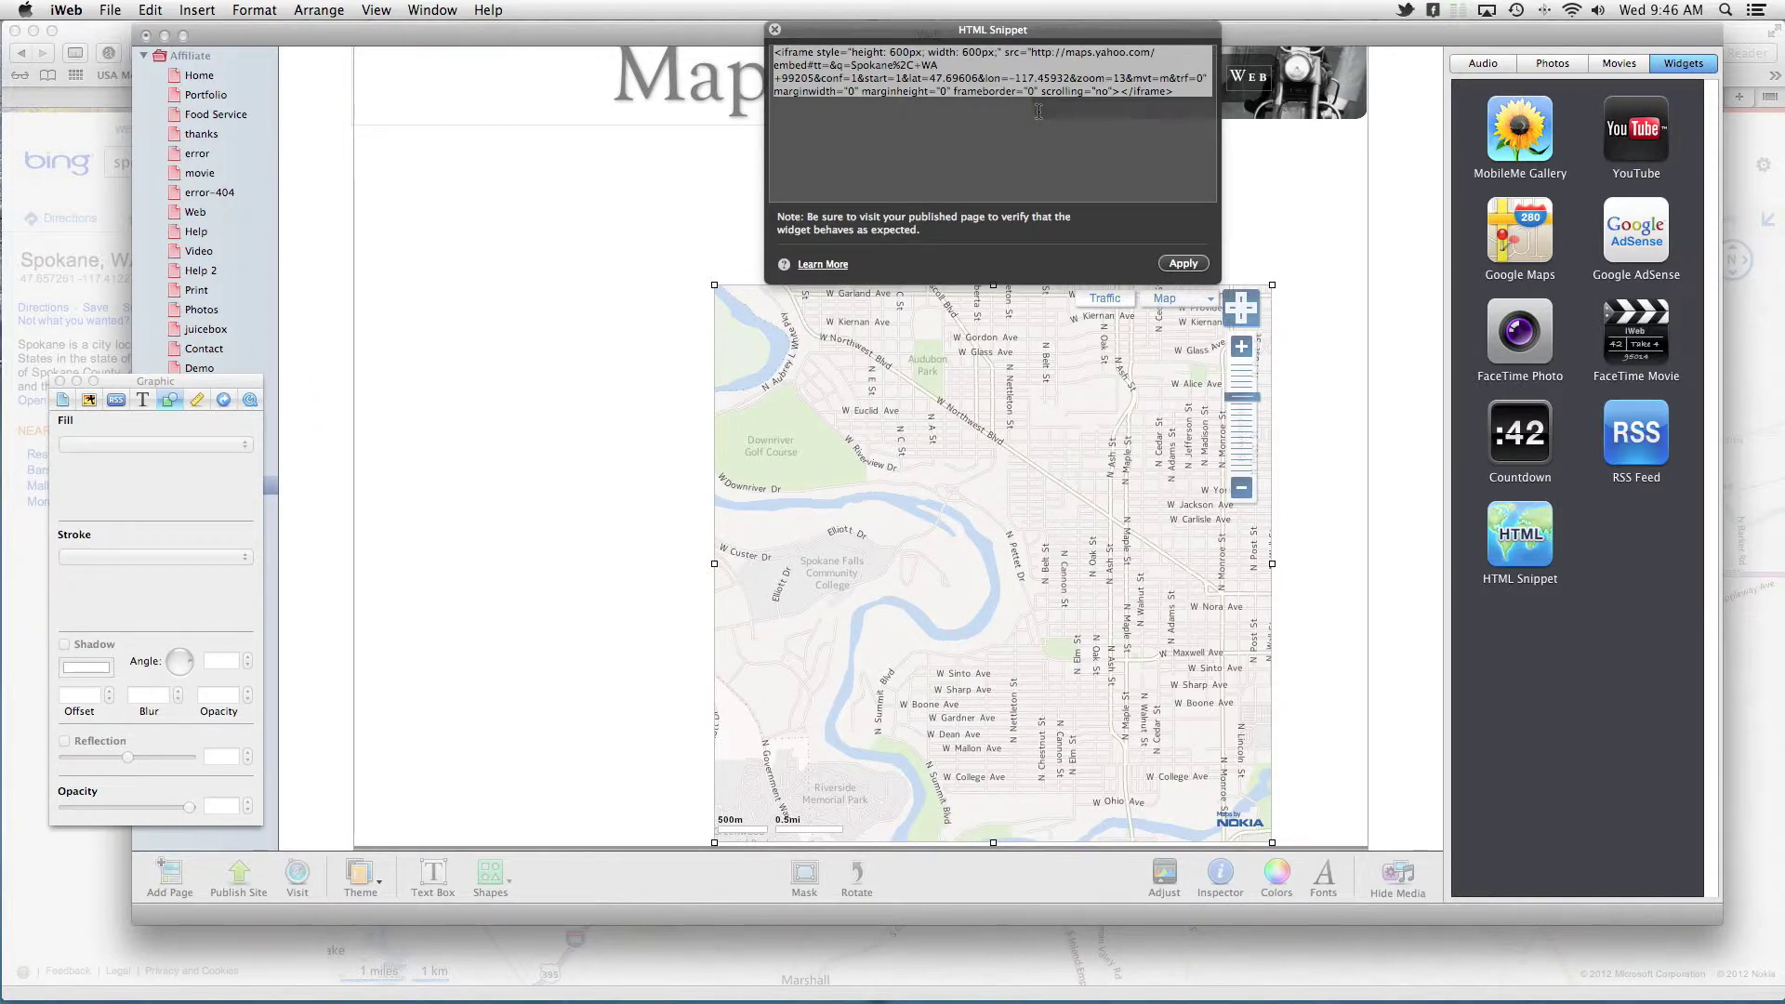
key(super+v)
click(1188, 267)
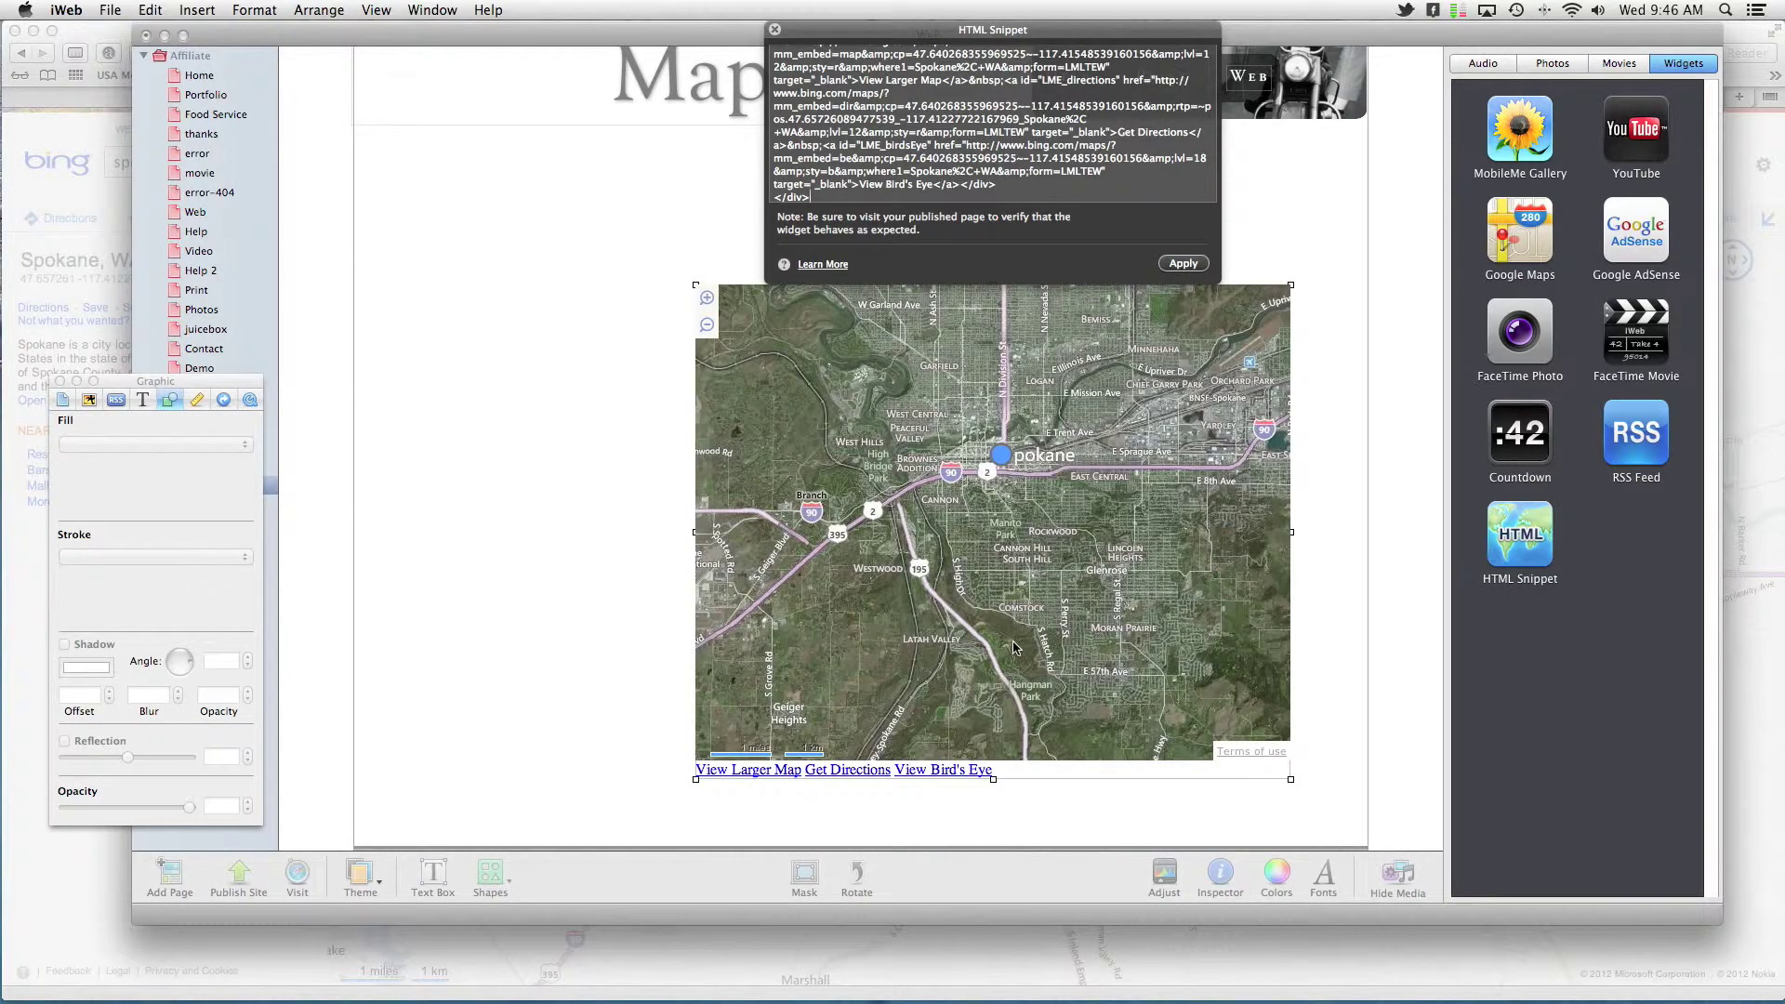
drag(1121, 562, 957, 477)
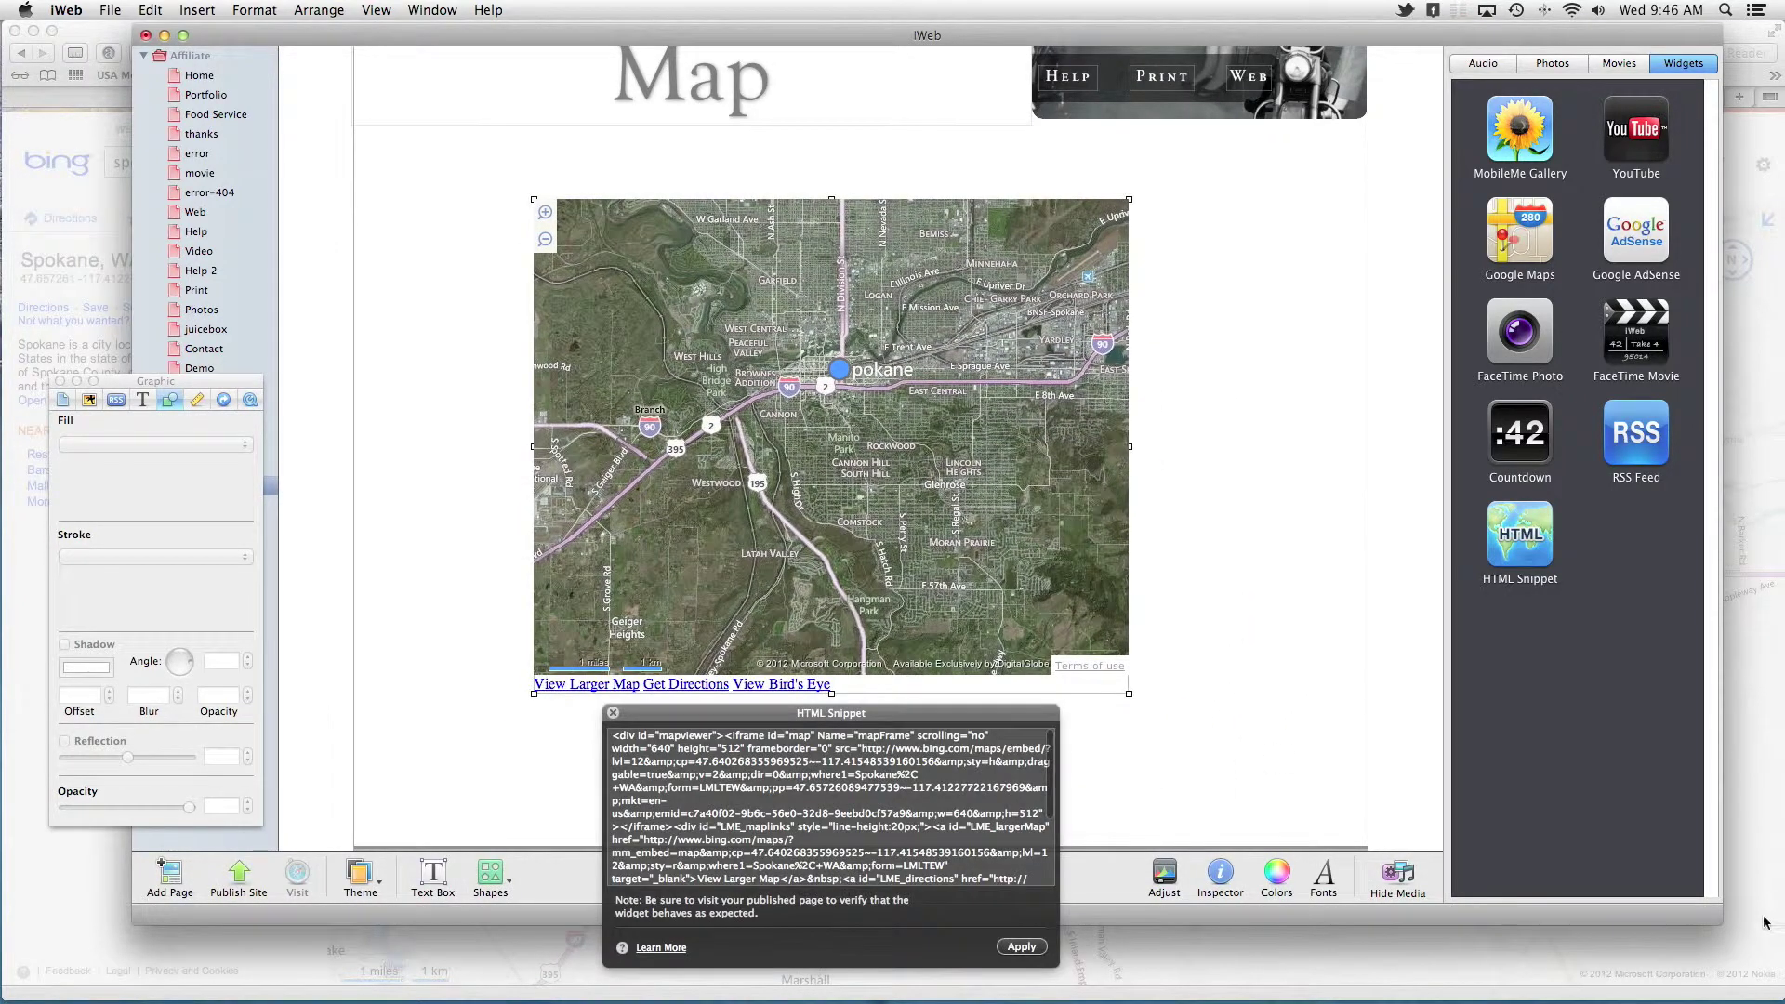
key(super+Tab)
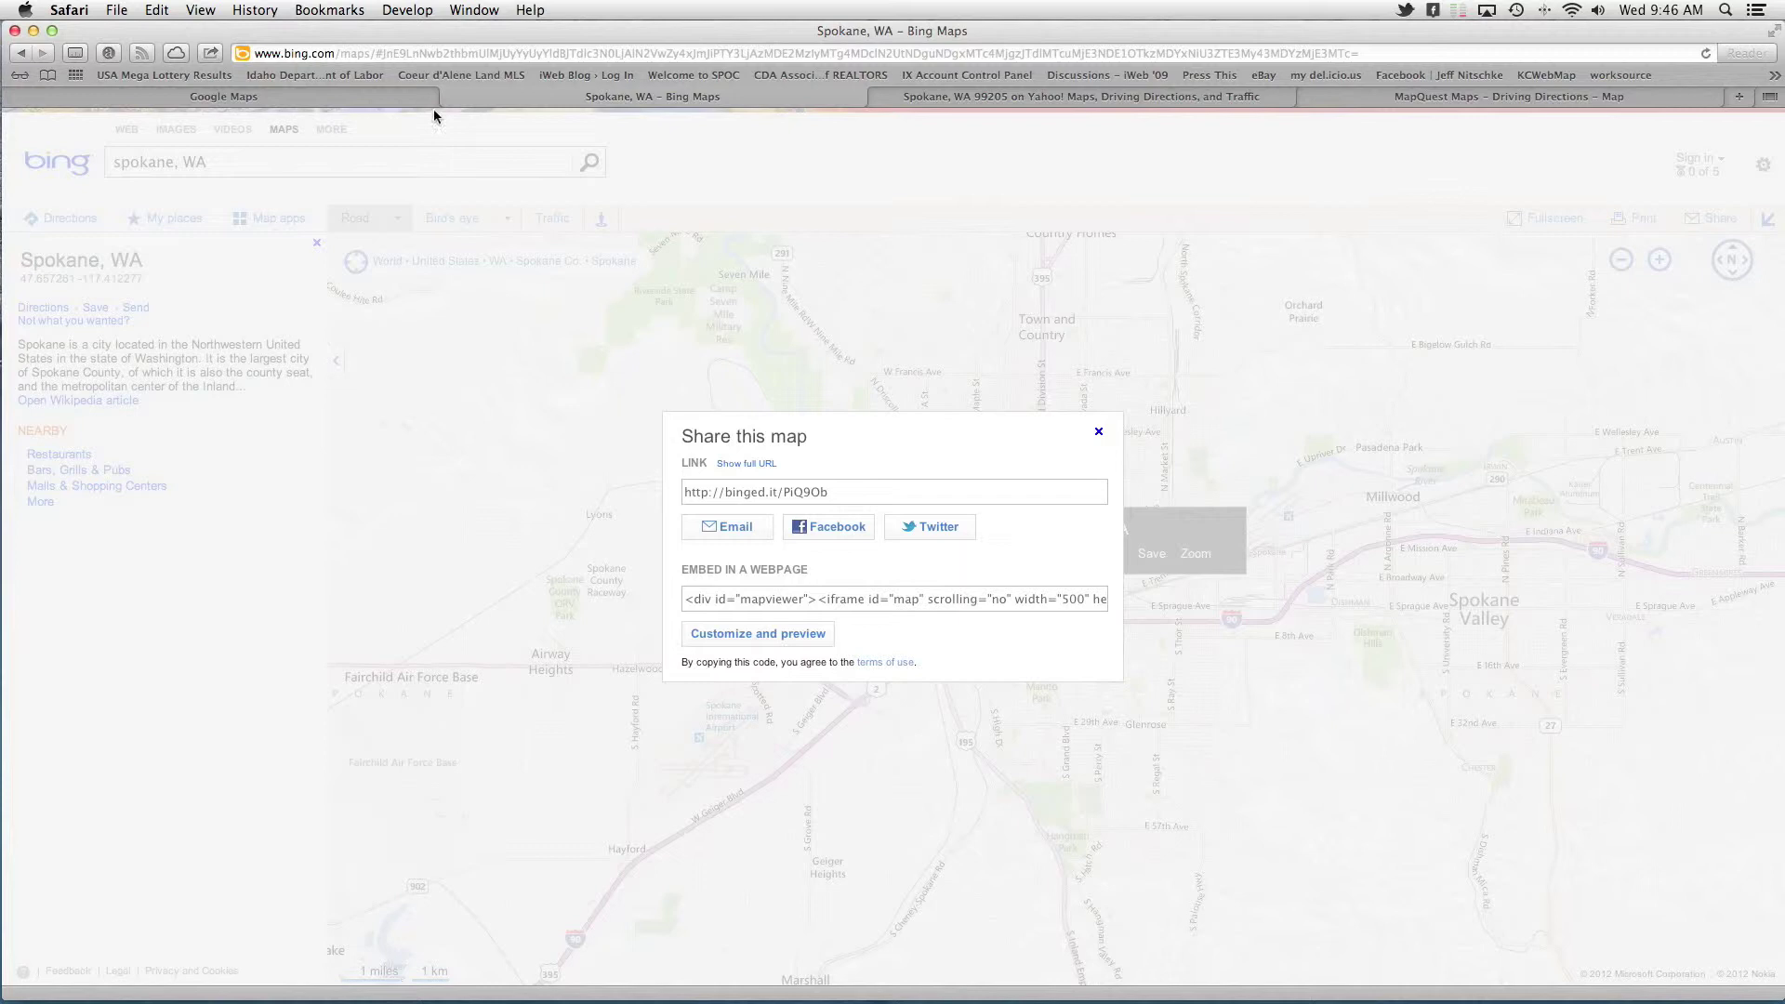
- Search Google Maps for 'spokane, WA' and bring up its link and embed options
click(395, 100)
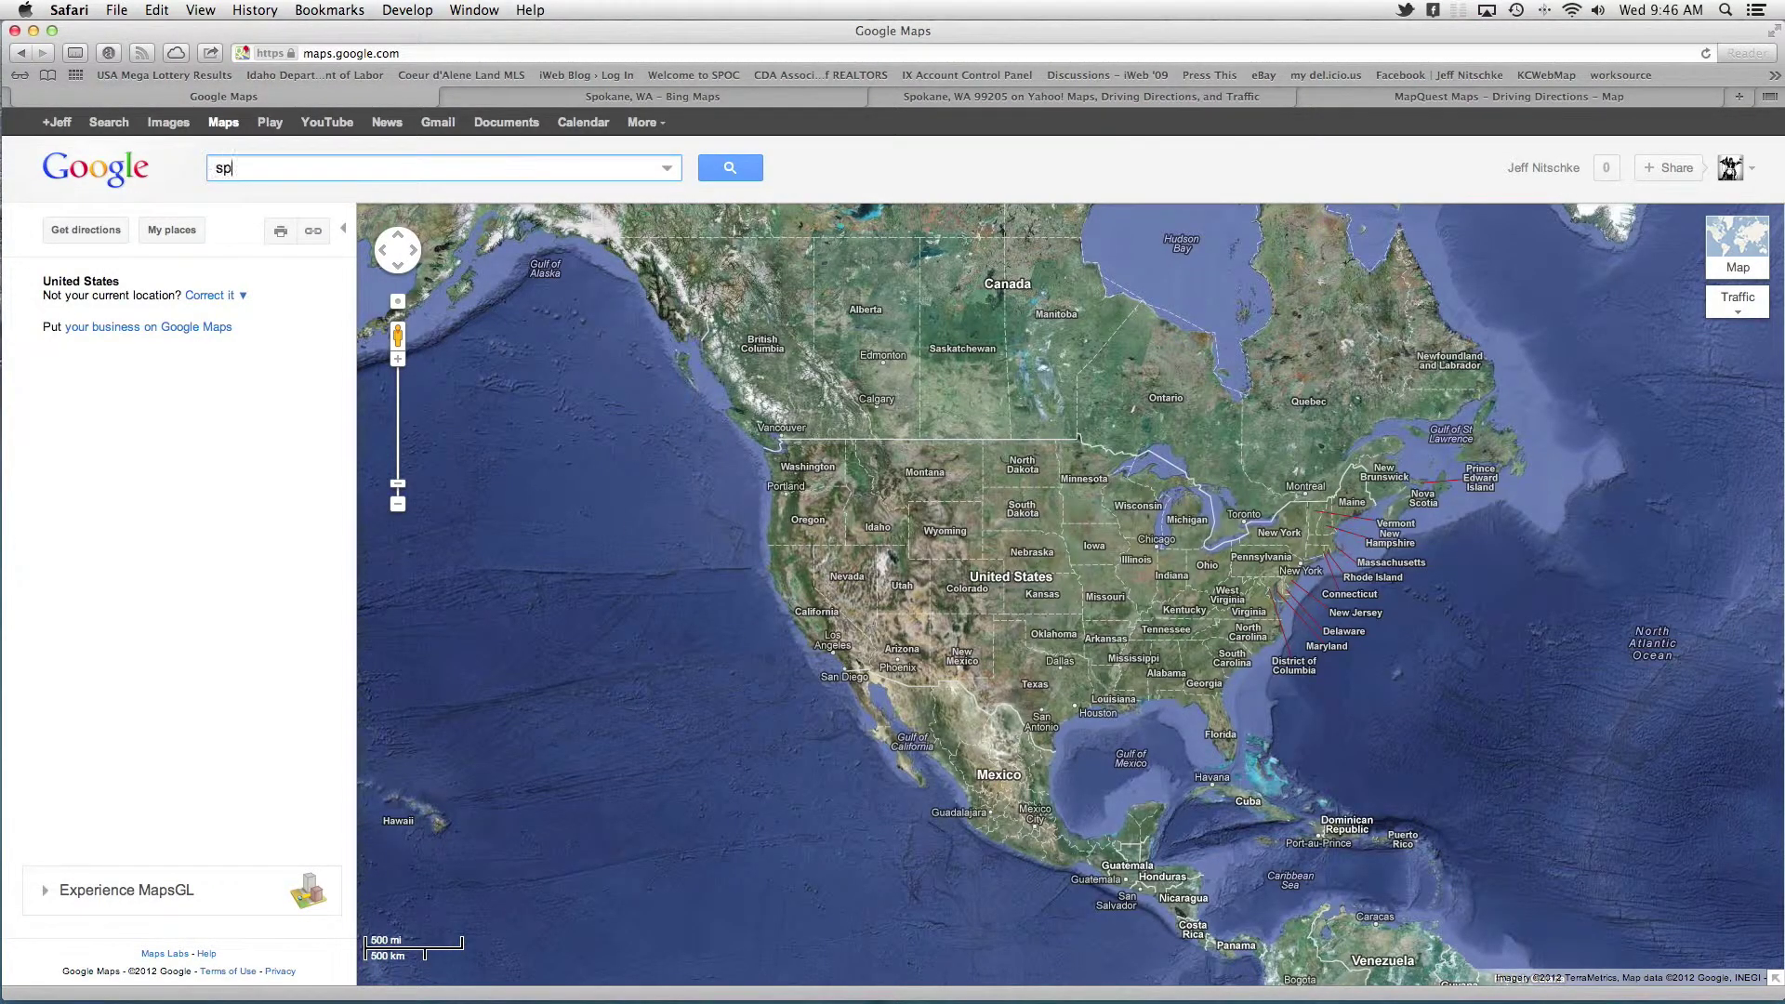
text(spokane, W)
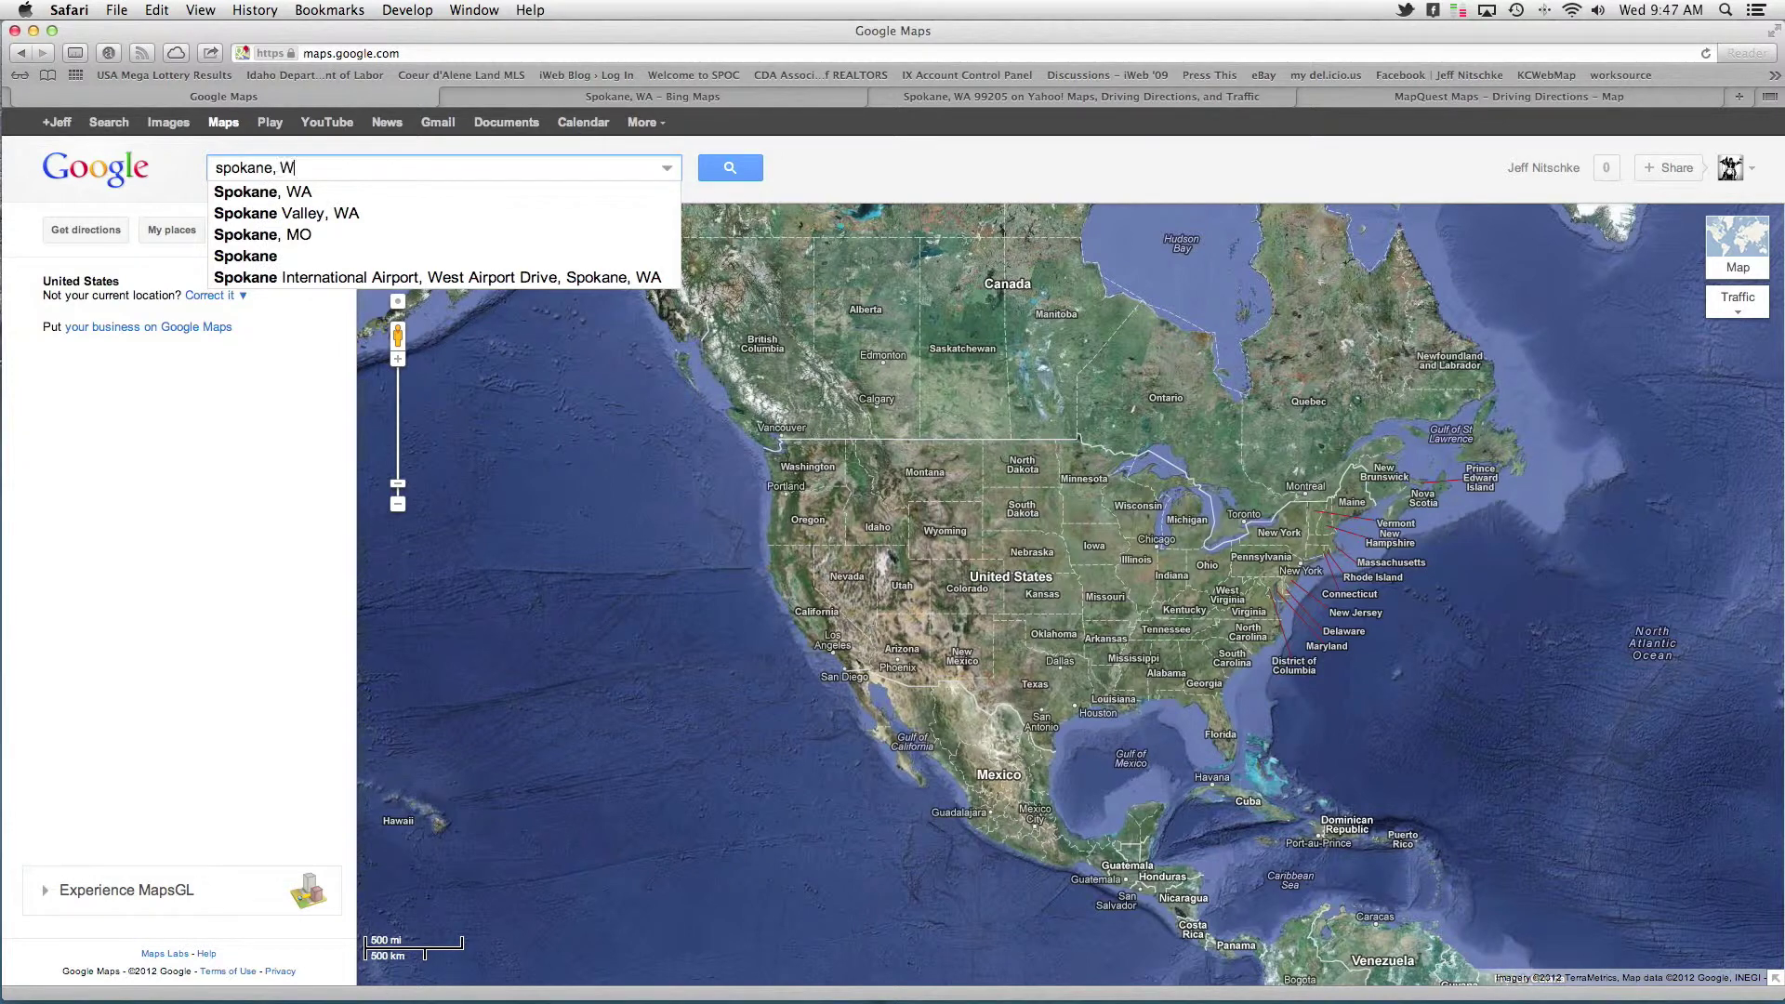
text(A)
key(Return)
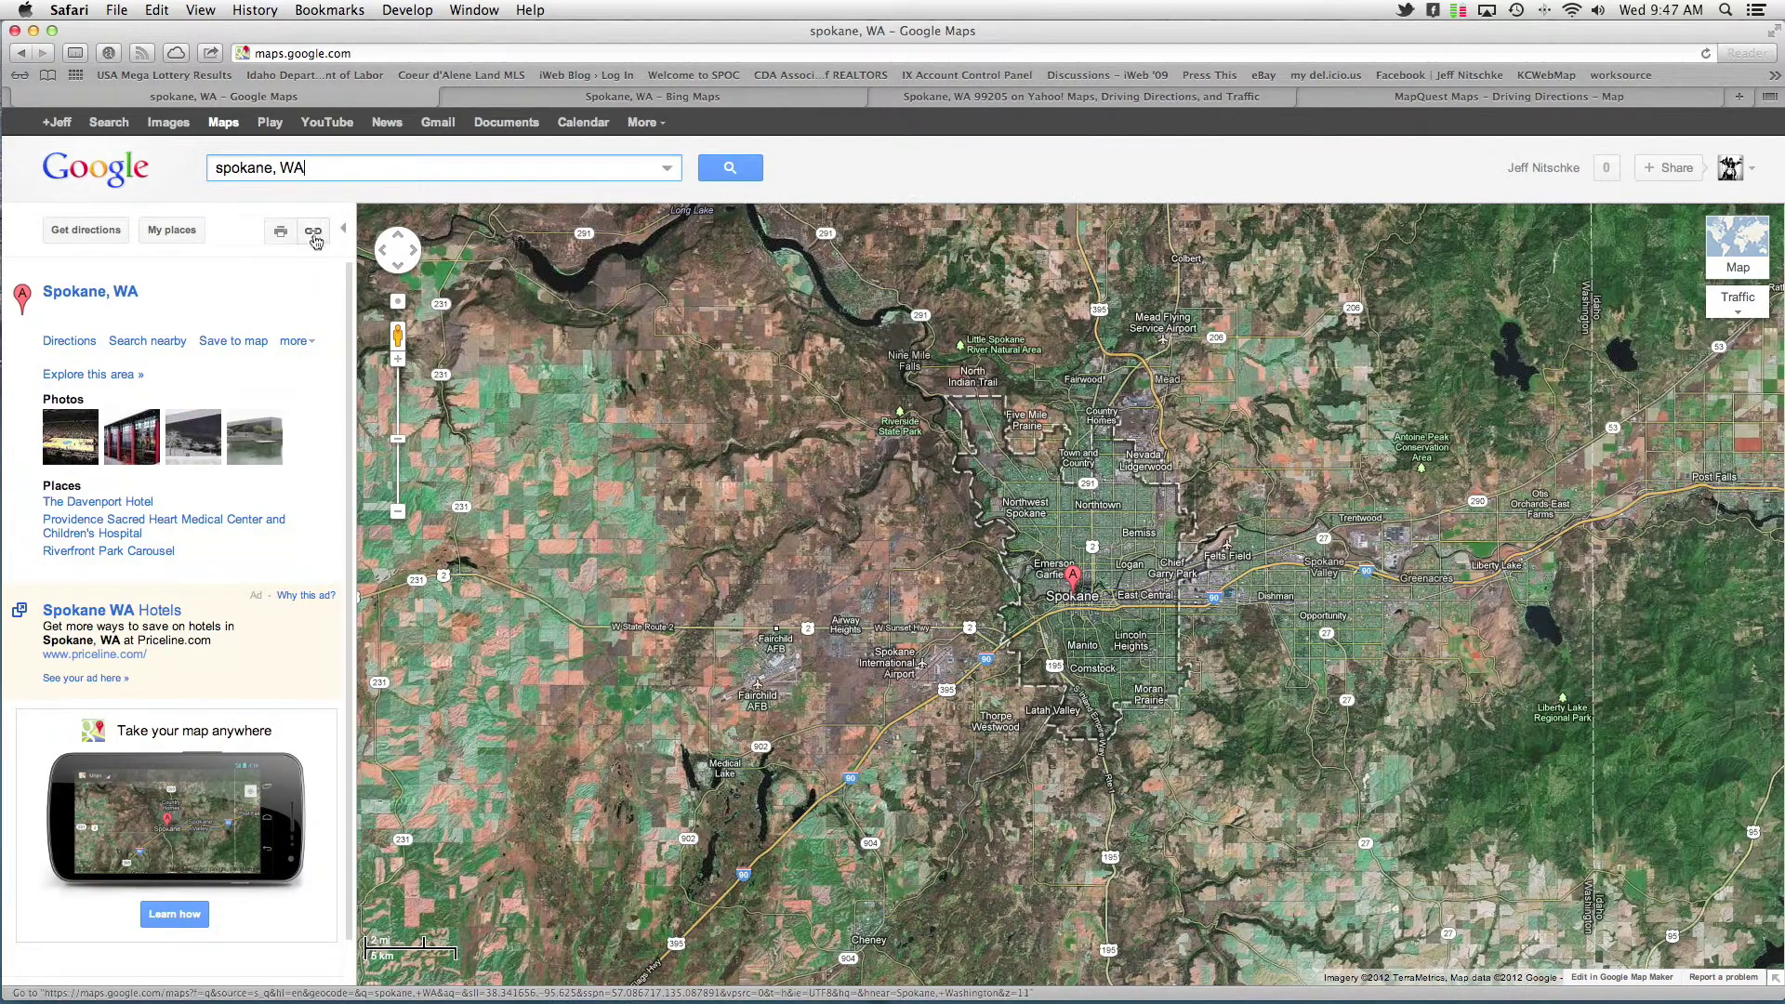
click(317, 234)
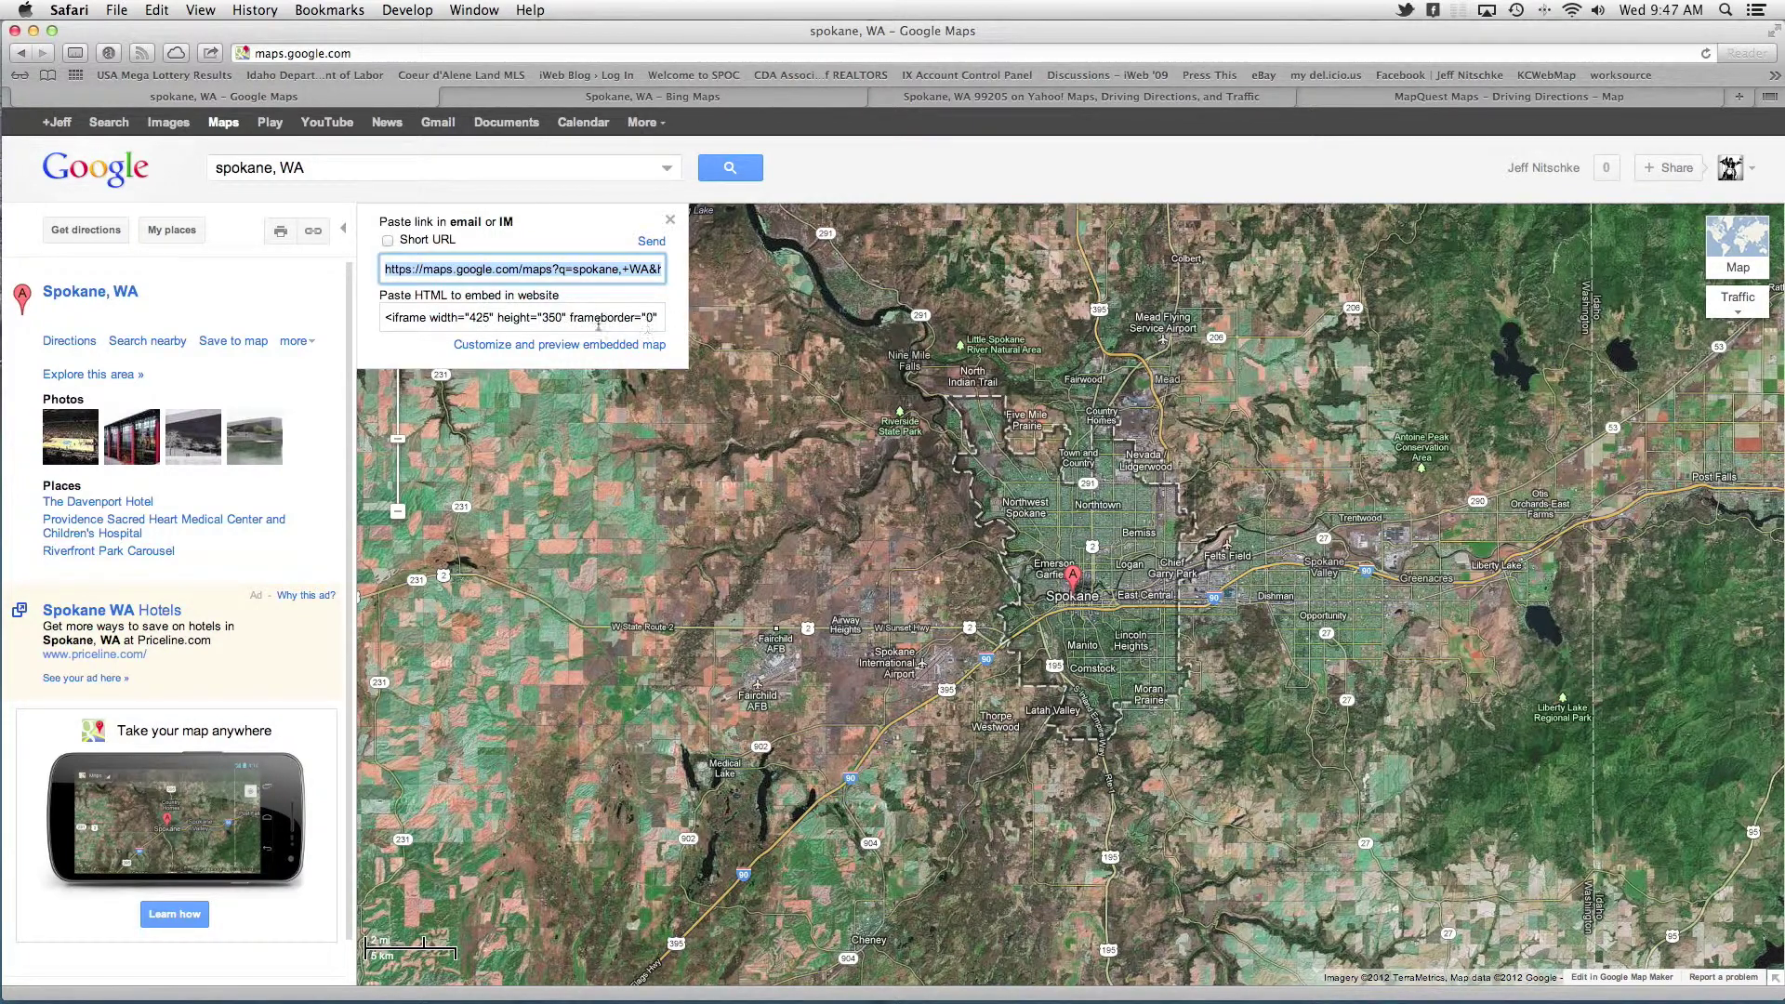
- Choose a custom 425×350 embedded map size, select the embed HTML and close the preview
click(559, 347)
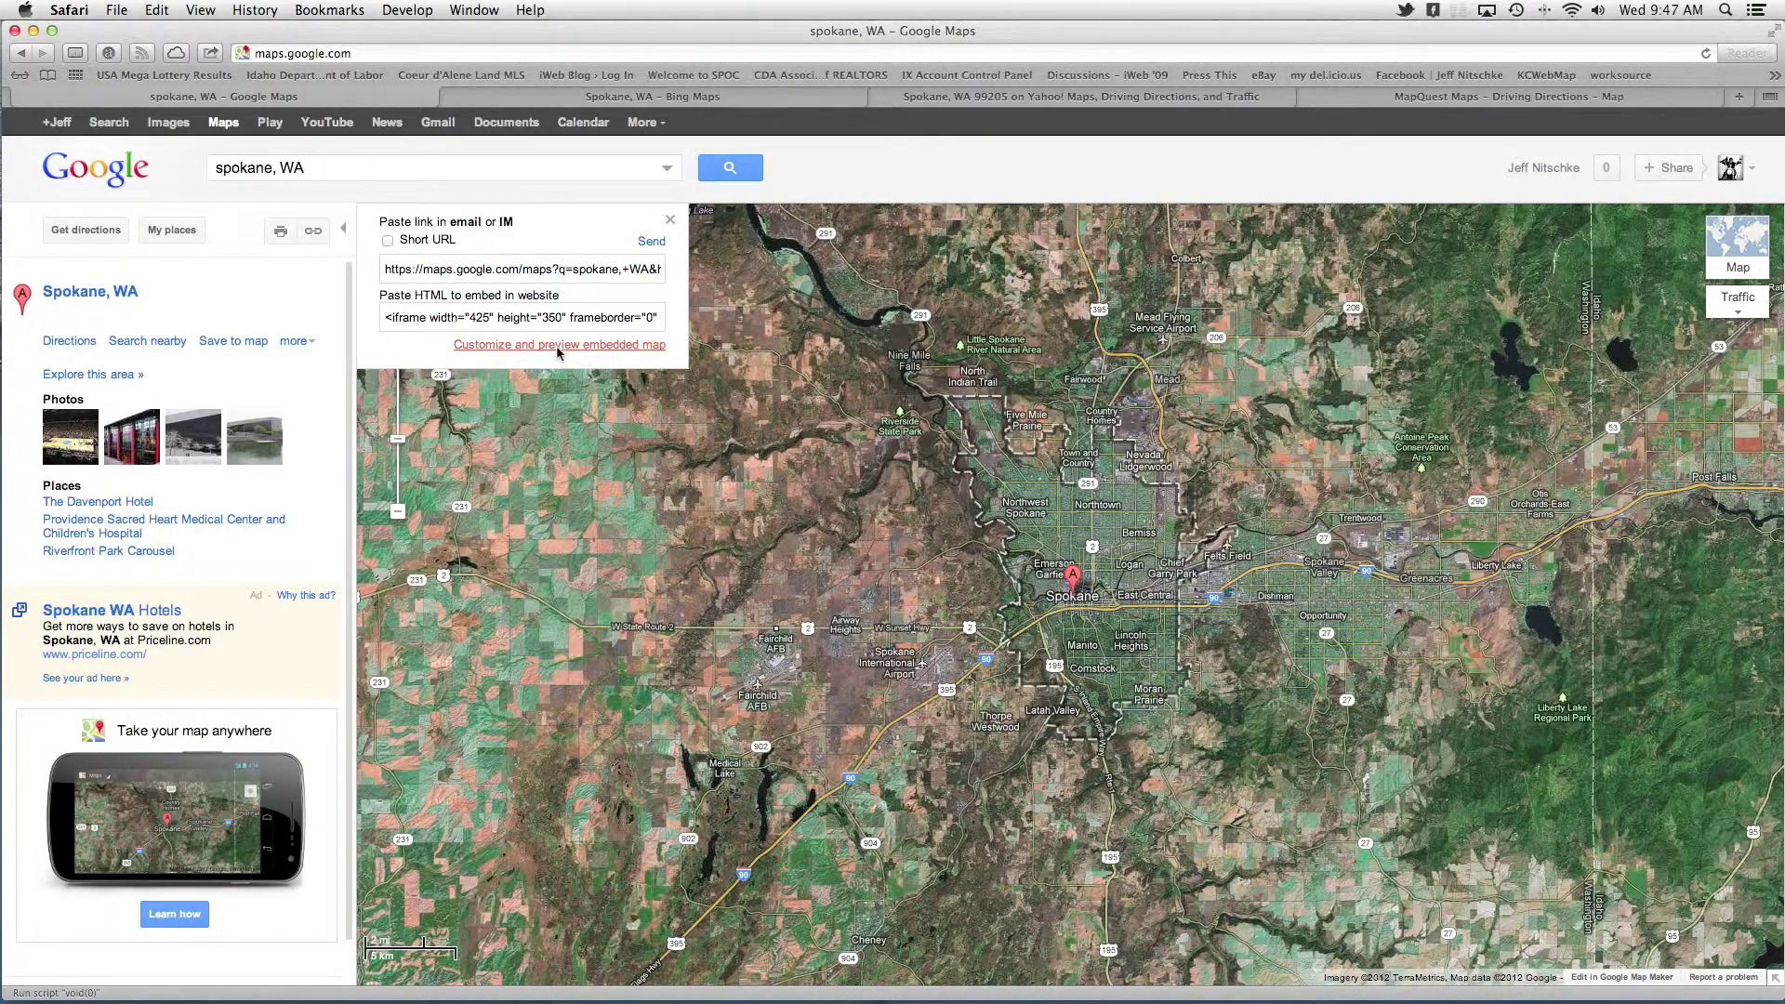
drag(521, 44, 938, 74)
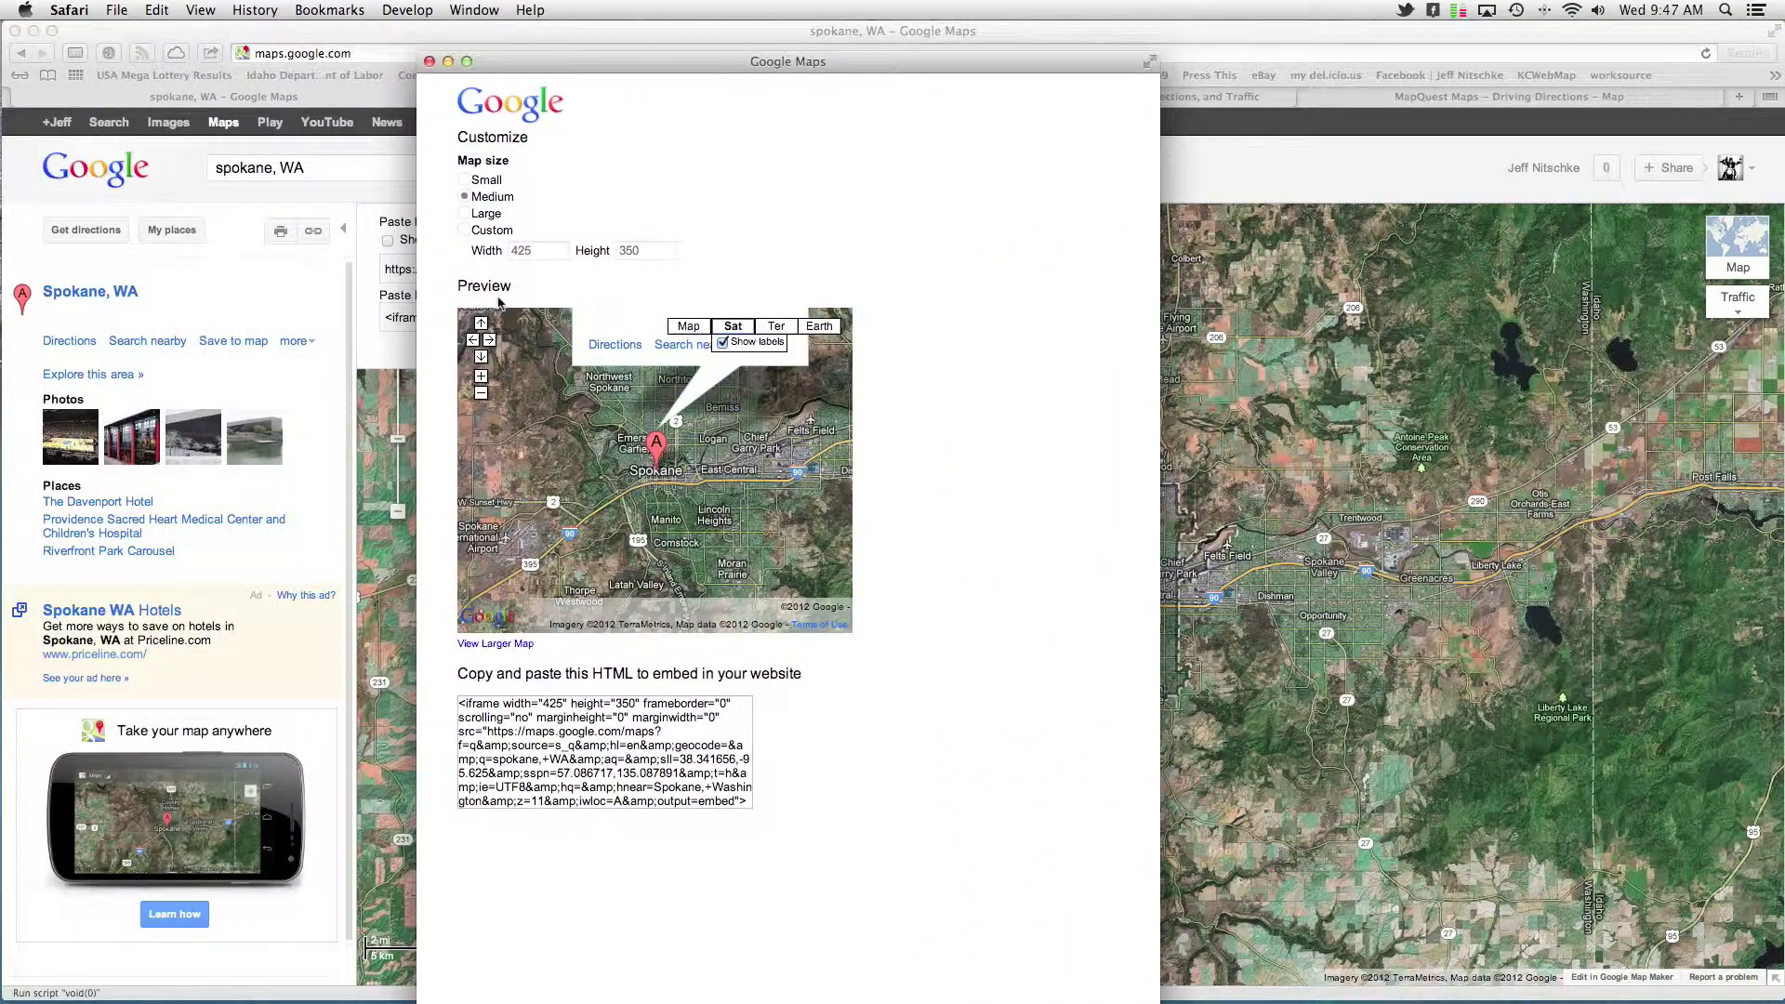
click(465, 213)
click(468, 231)
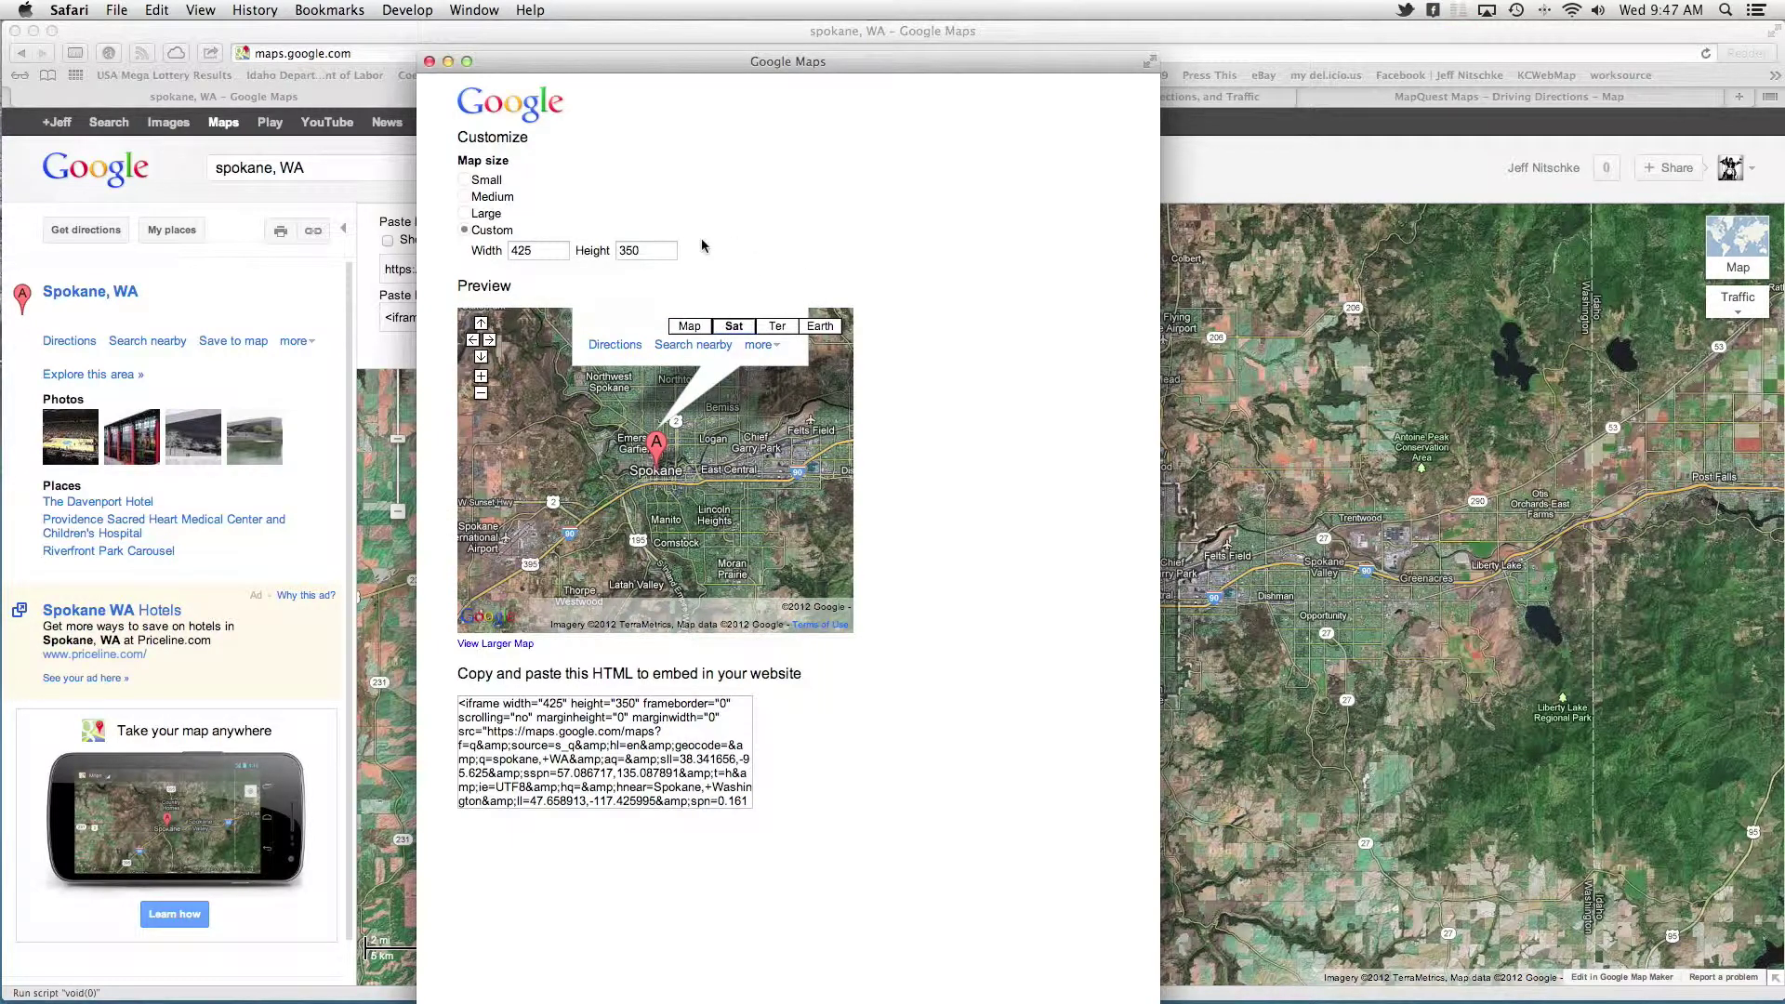
click(553, 751)
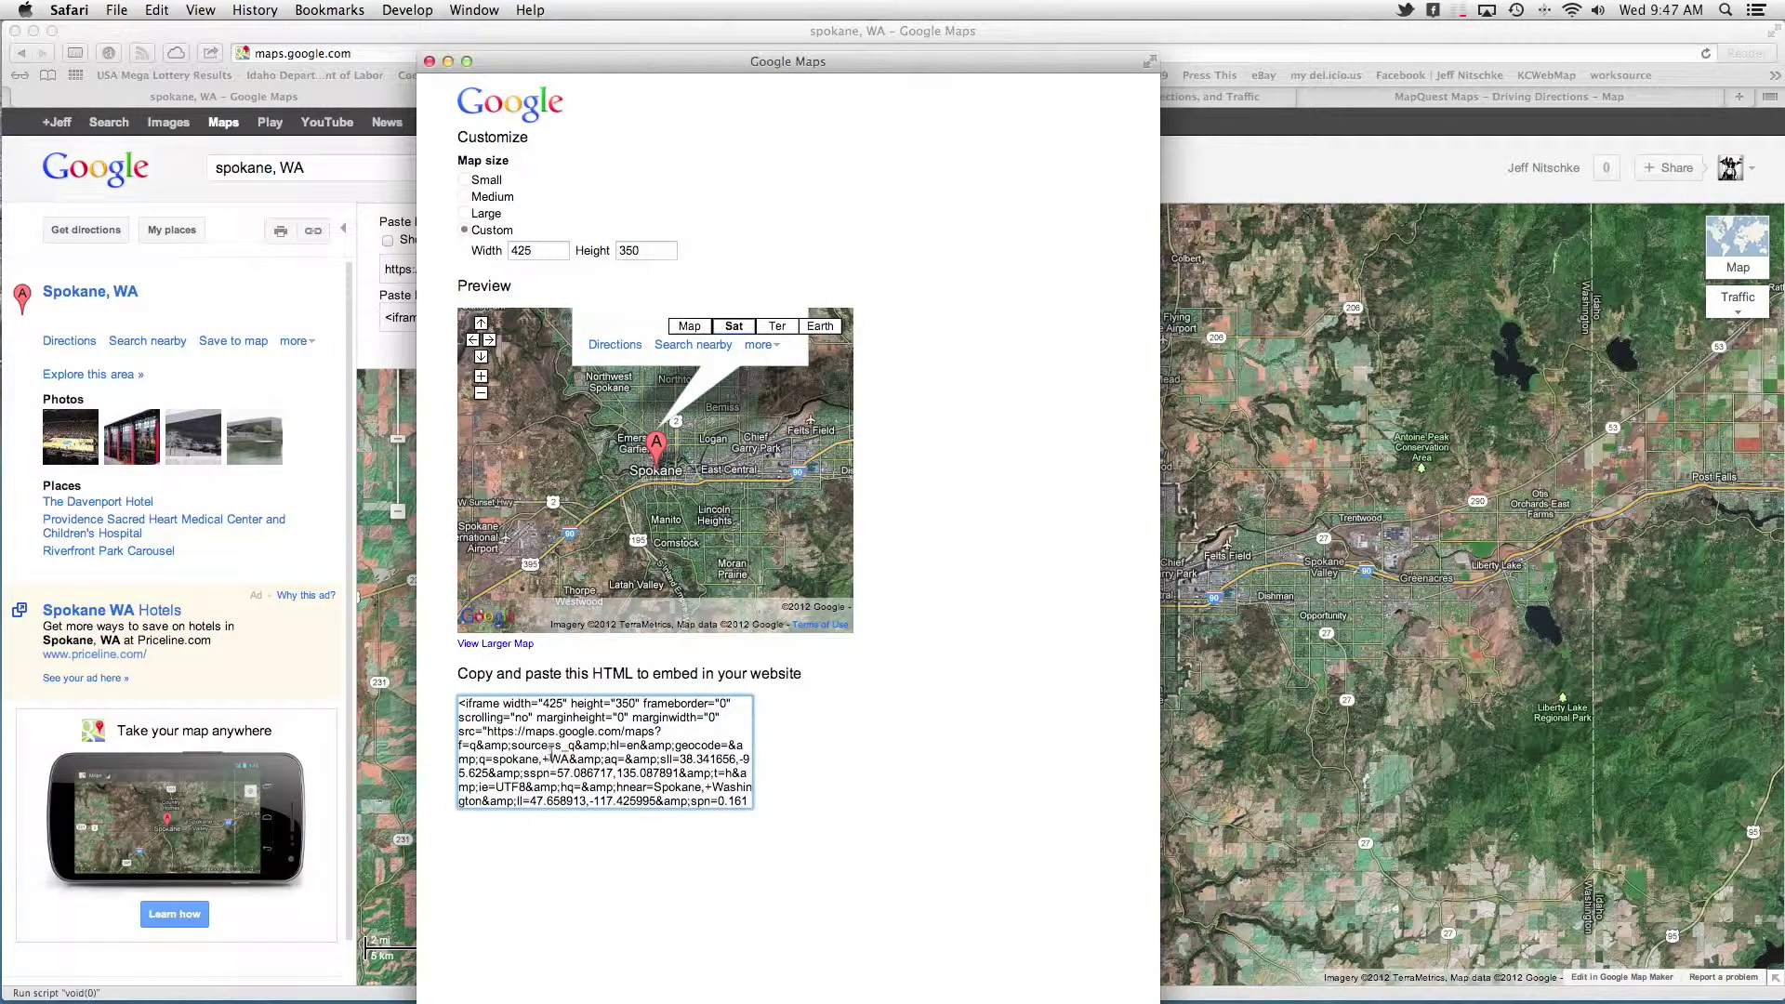
triple_click(659, 745)
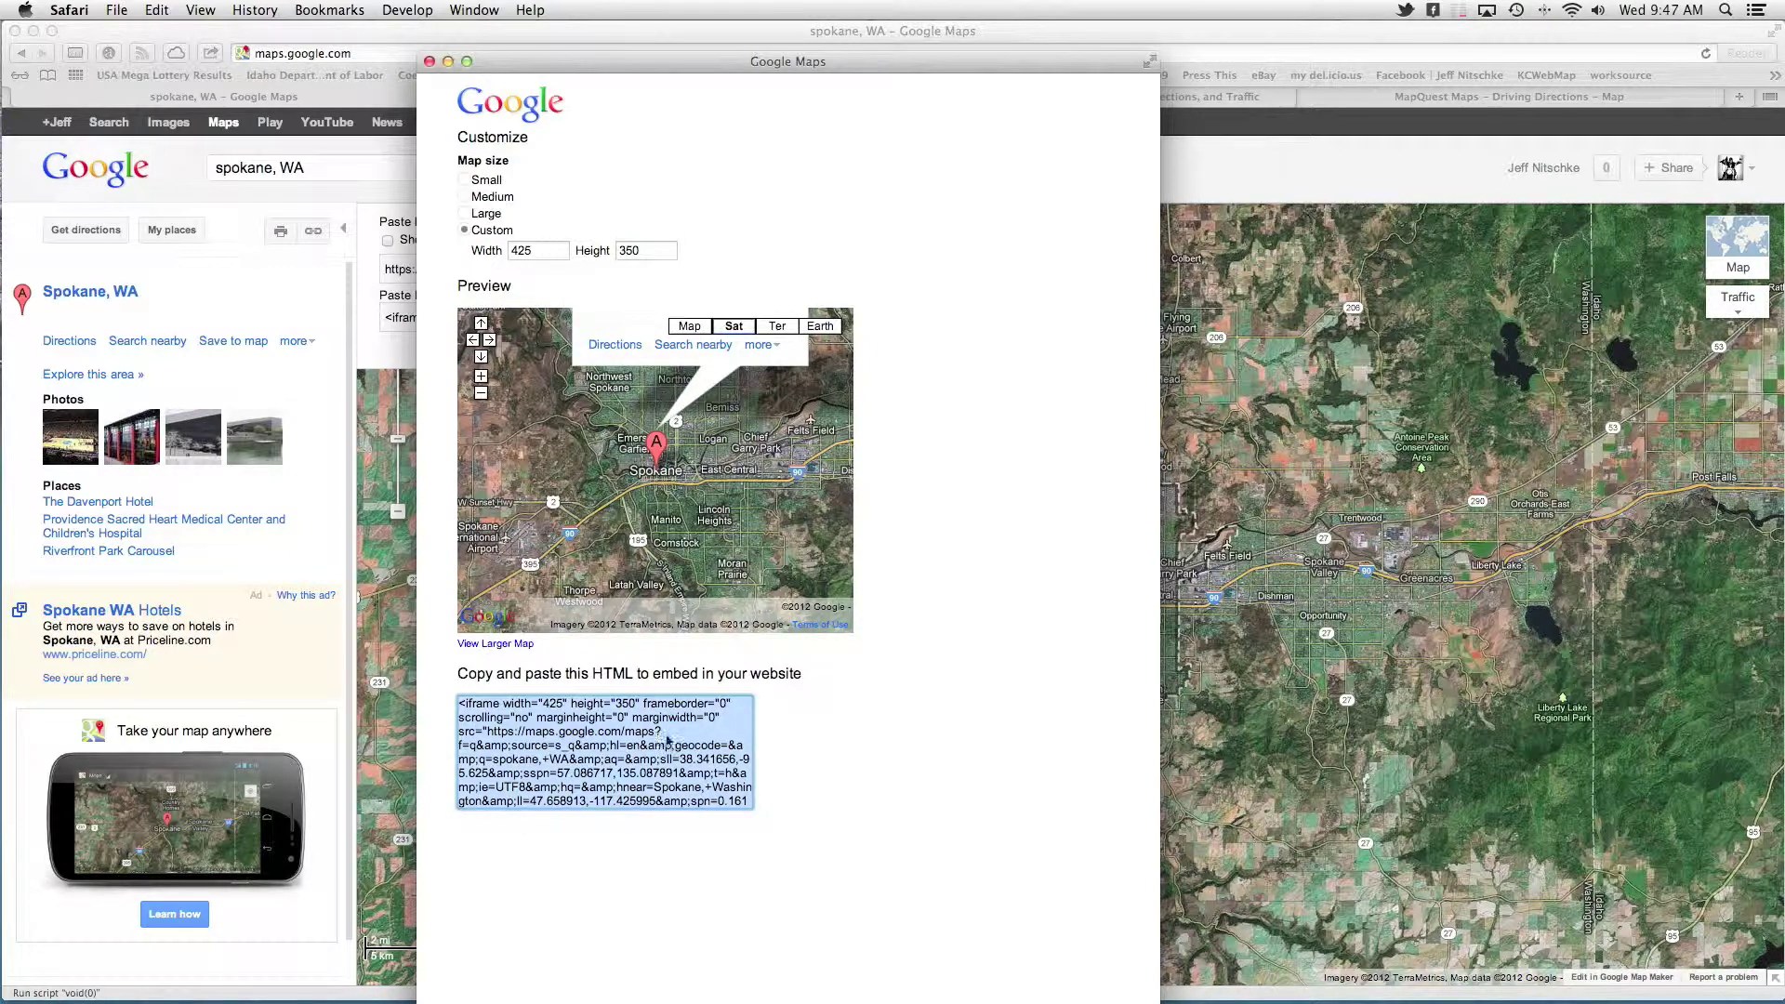
click(428, 62)
click(33, 31)
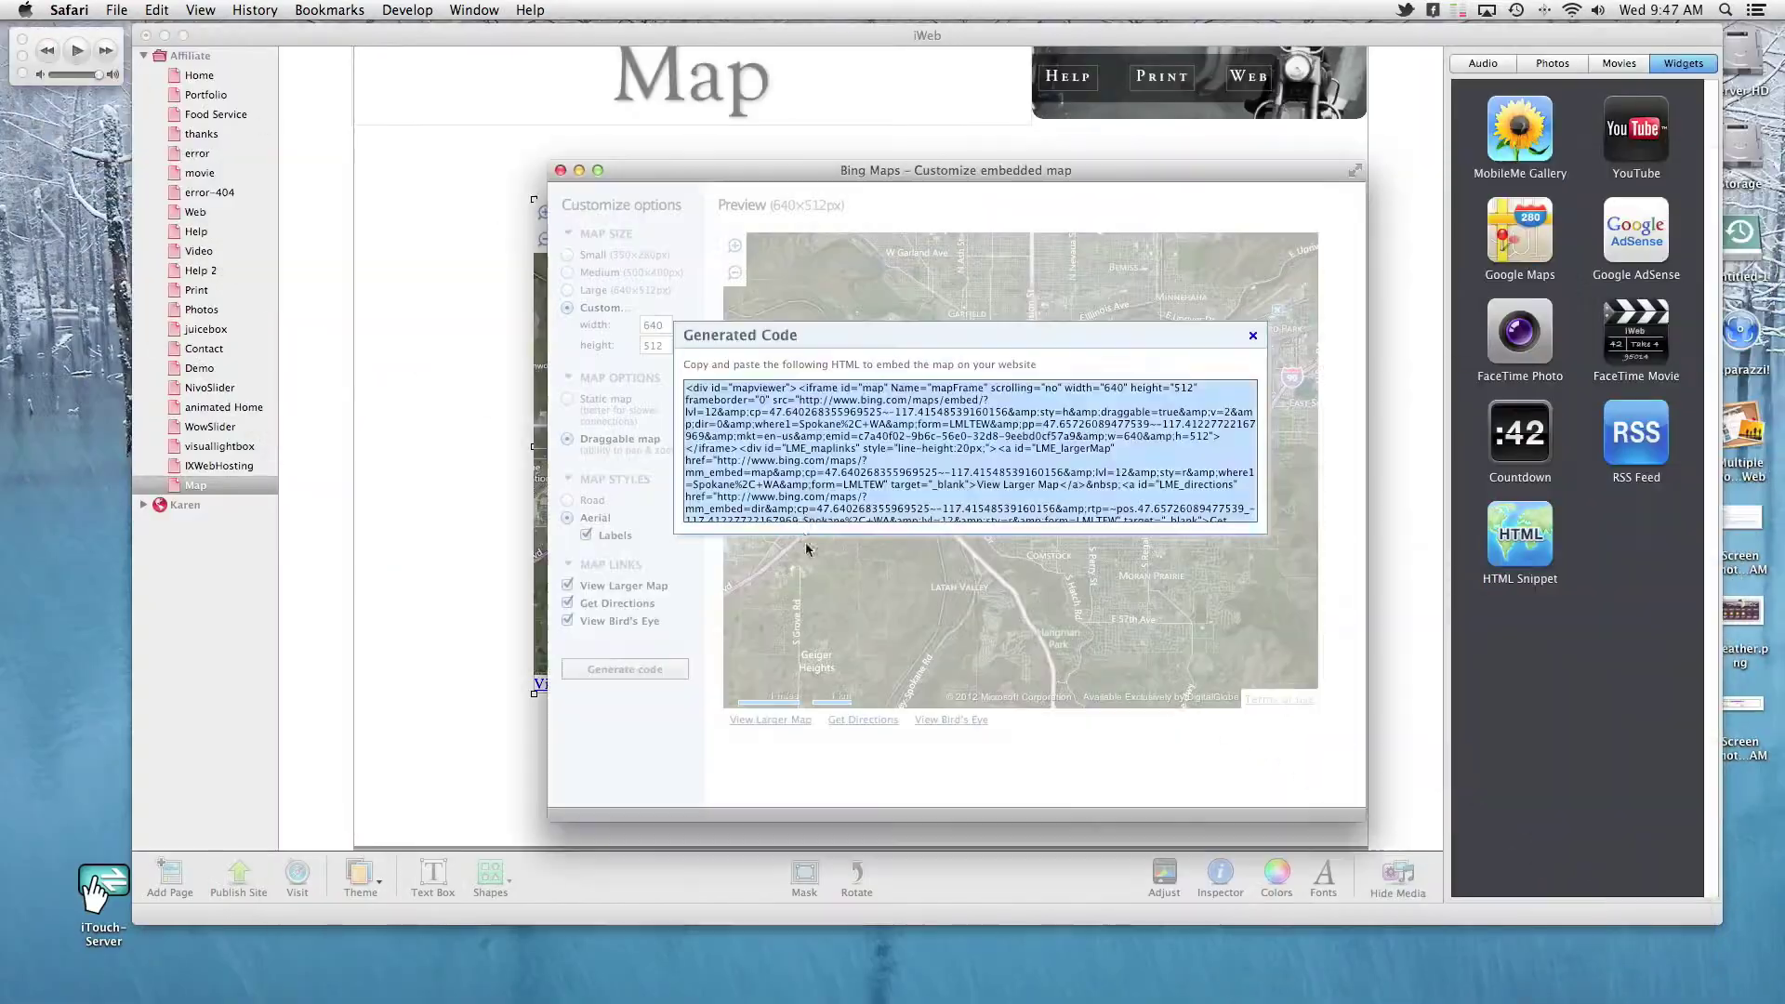
- Replace the Map page snippet's Bing code with the Google Maps satellite embed of Spokane and apply it
click(560, 170)
click(498, 387)
double_click(865, 463)
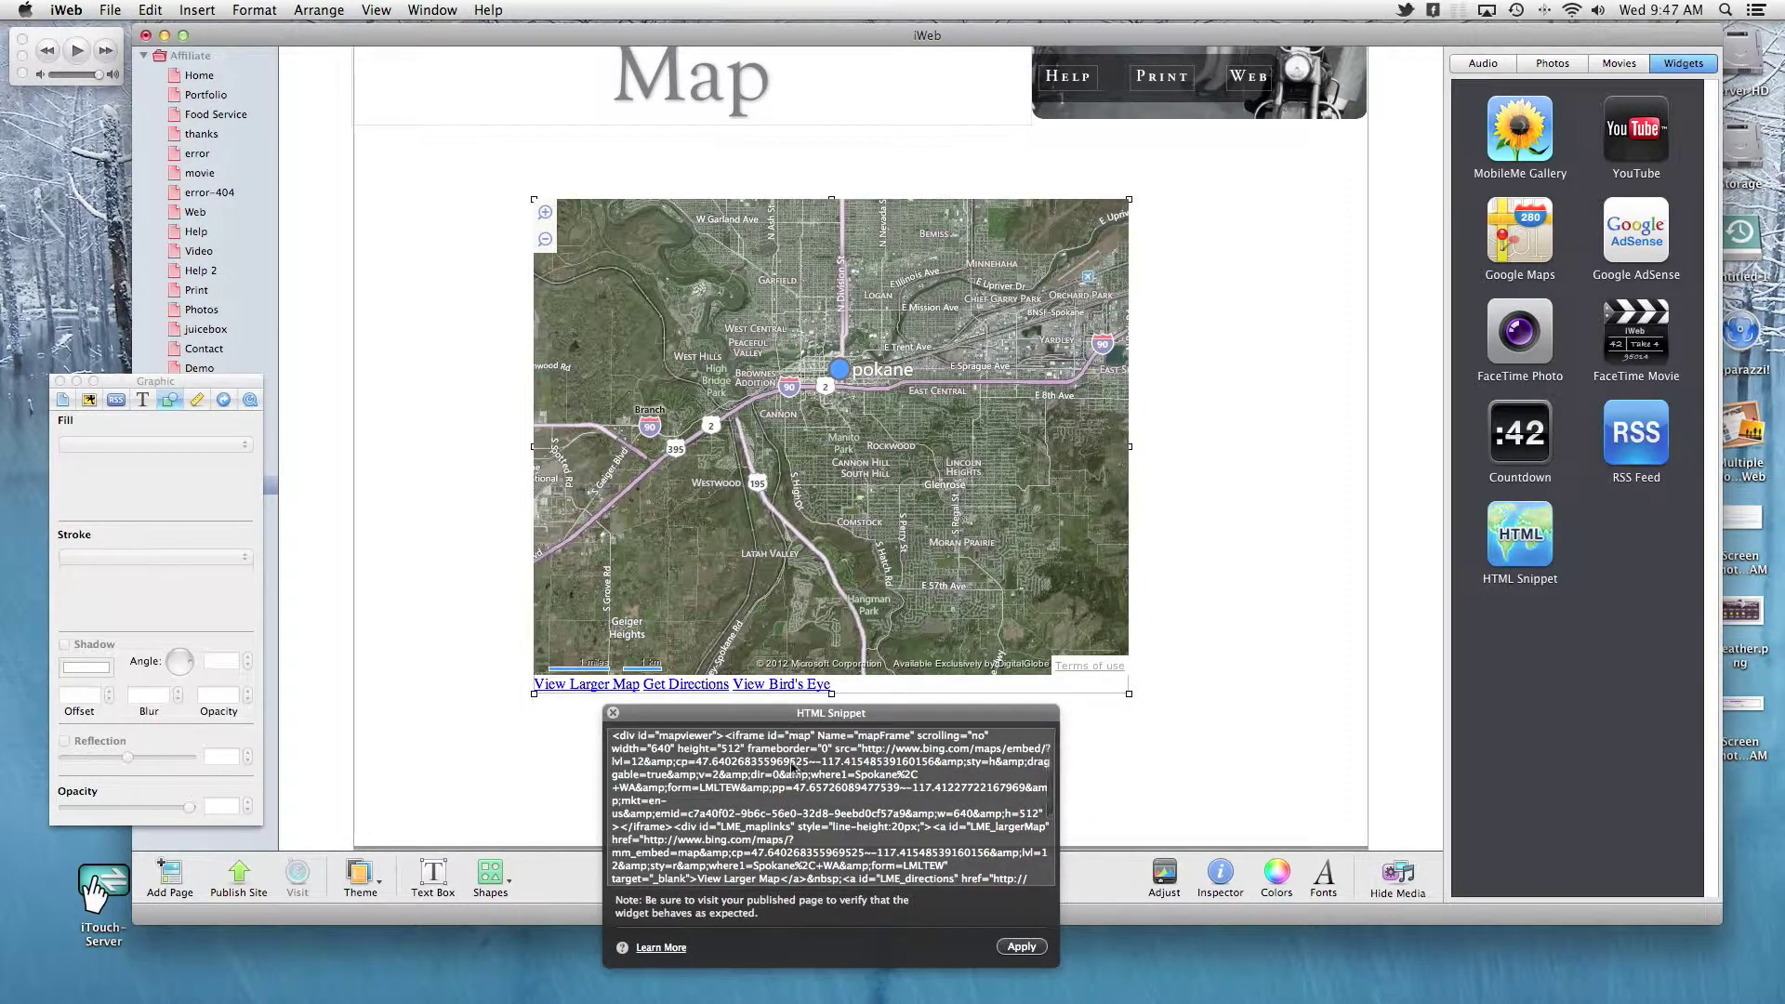
click(796, 793)
key(super+a)
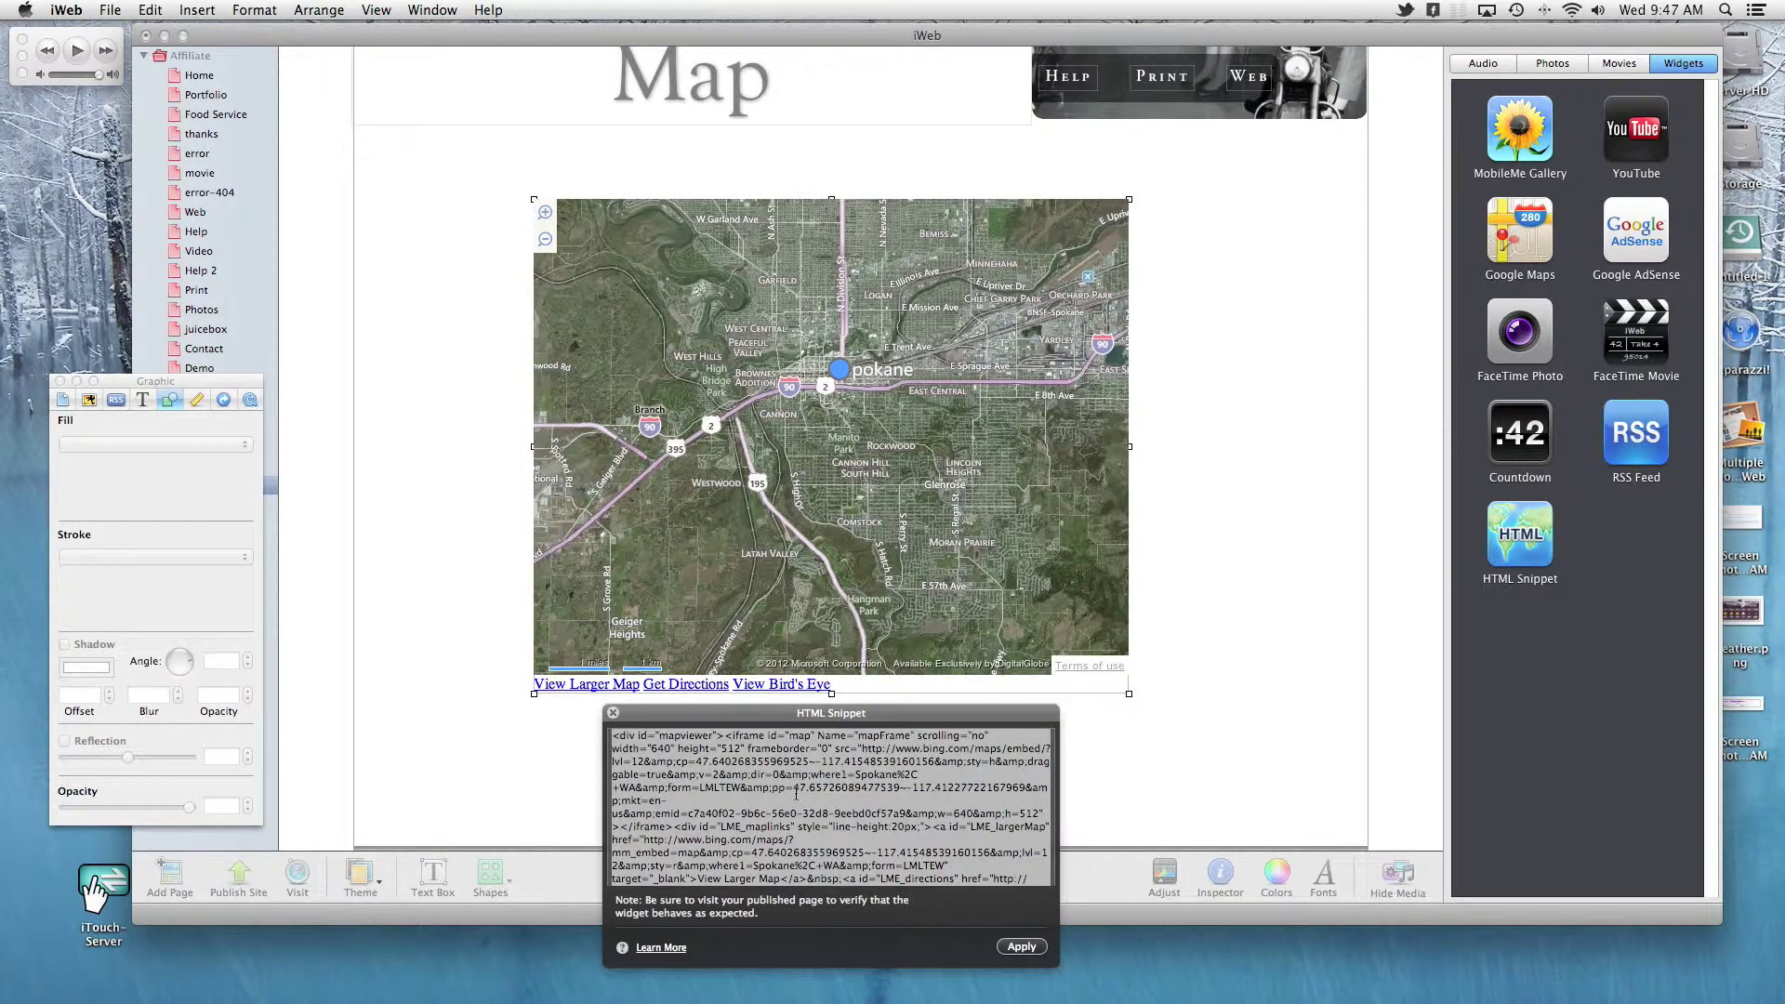
key(super+v)
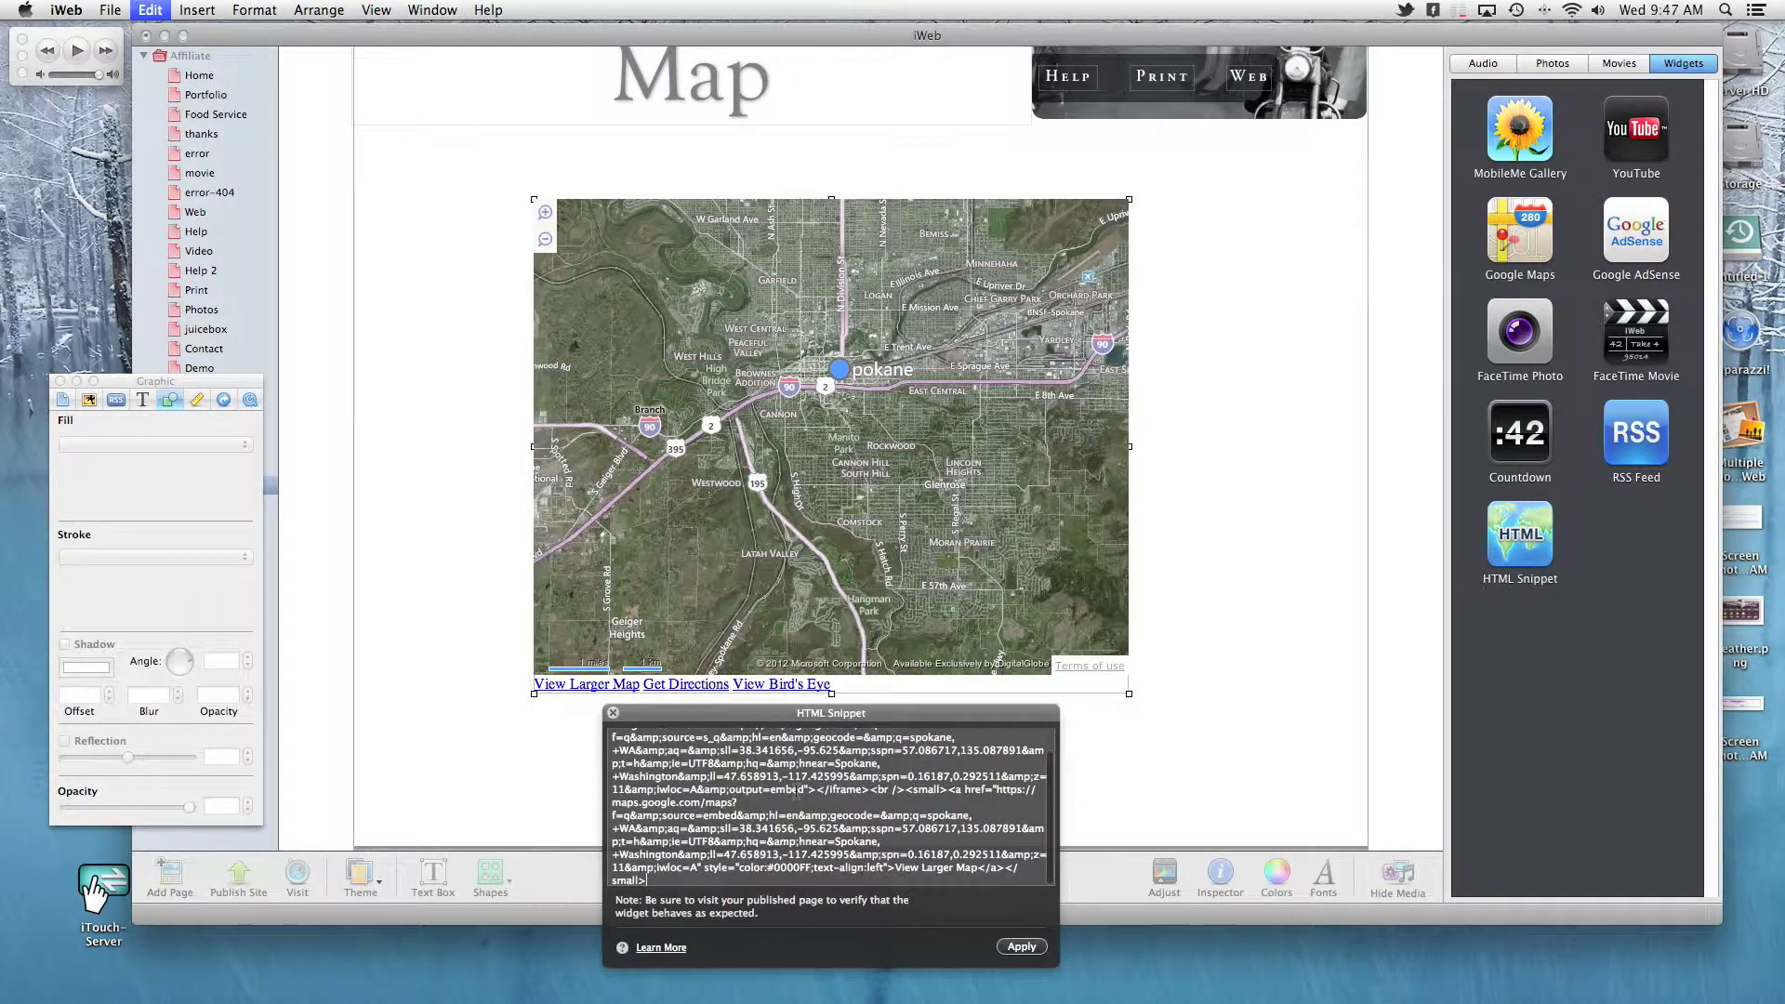
click(1027, 951)
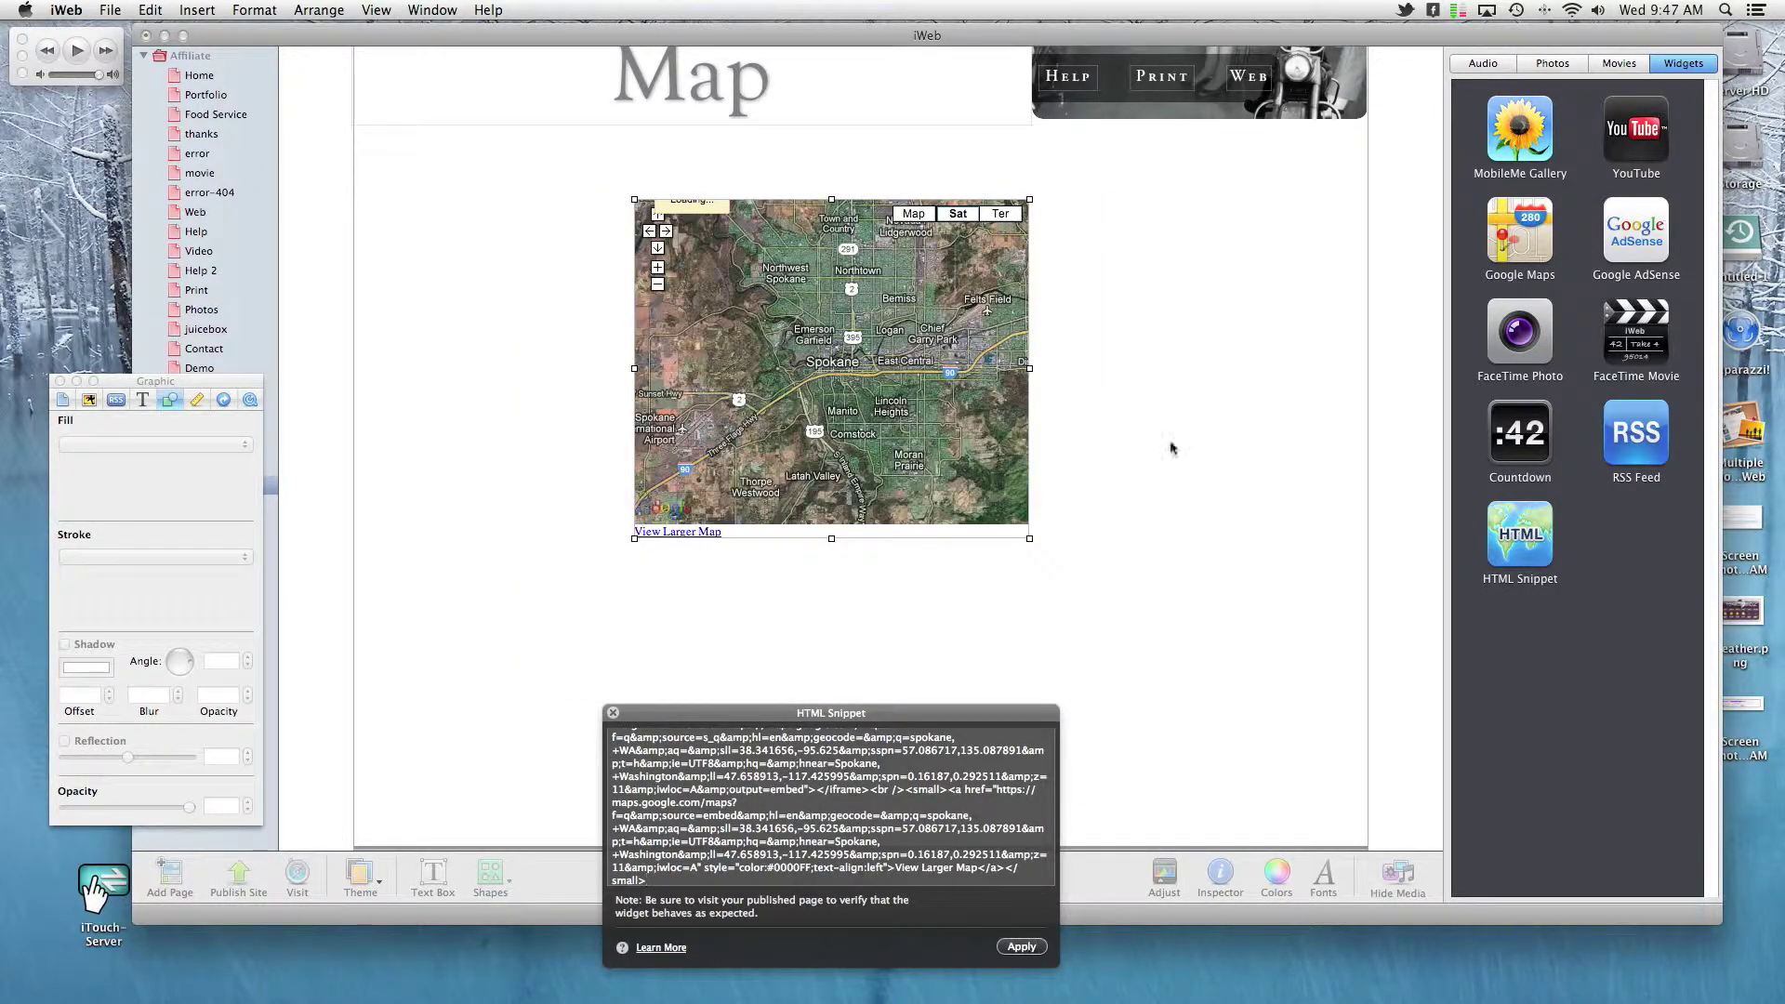